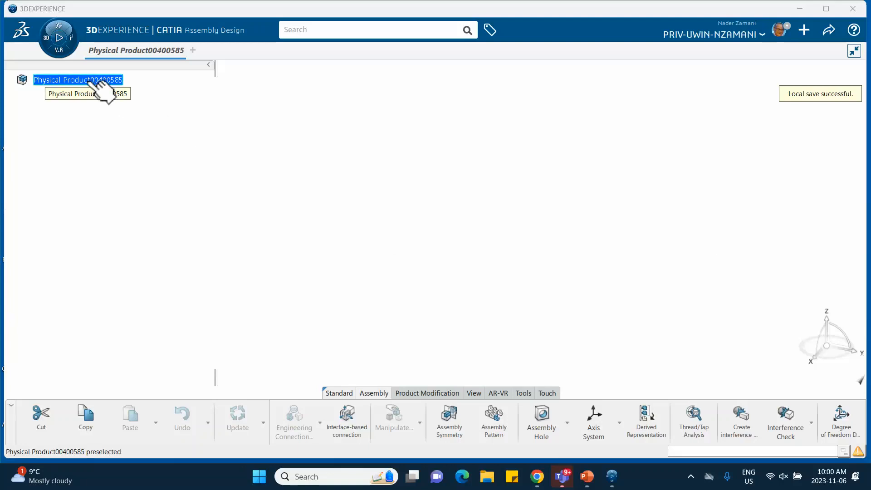
Step: Insert a new 3D Part under the root physical product
{"action": "left_click", "coordinate": [92, 81]}
{"action": "left_click", "coordinate": [86, 80]}
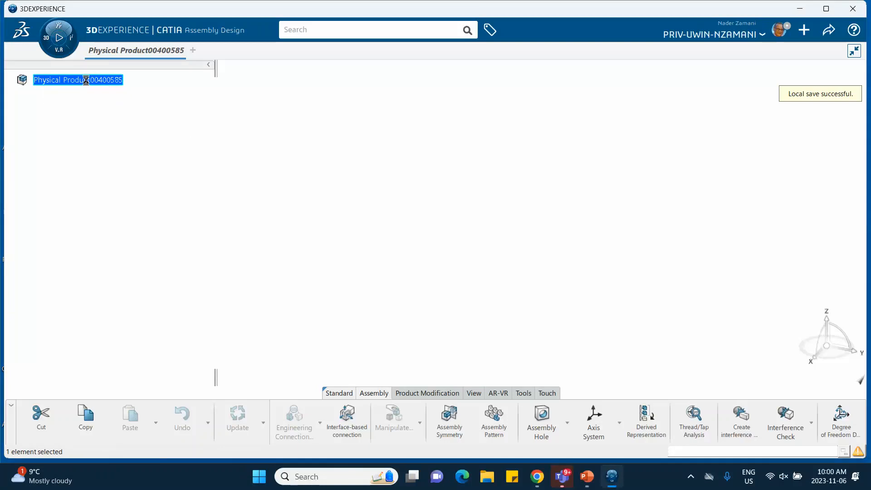
{"action": "right_click", "coordinate": [86, 80]}
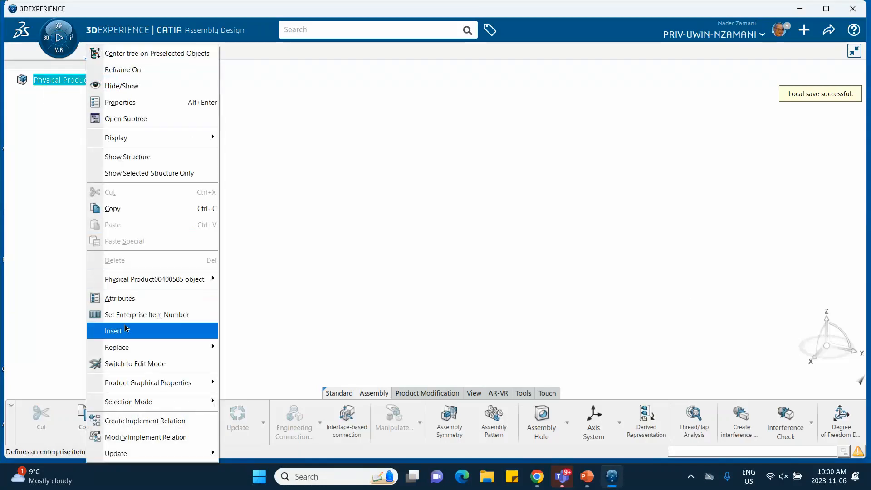
{"action": "mouse_move", "coordinate": [136, 331]}
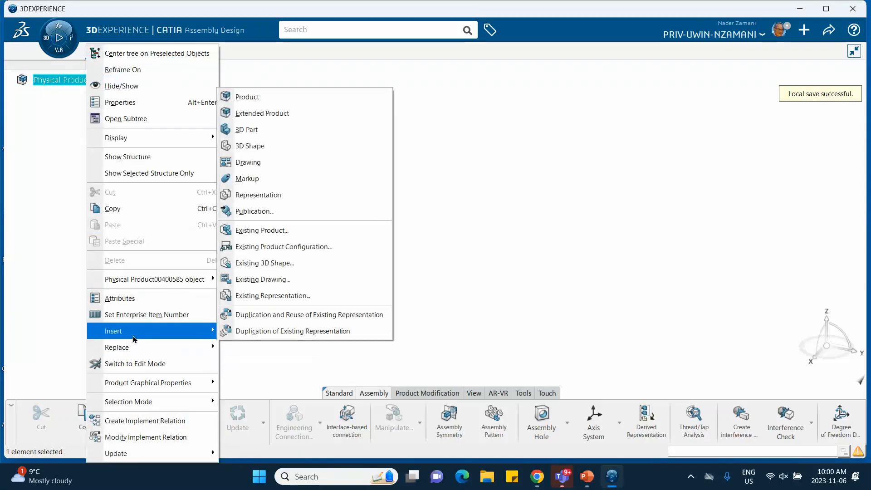
{"action": "left_click", "coordinate": [251, 134]}
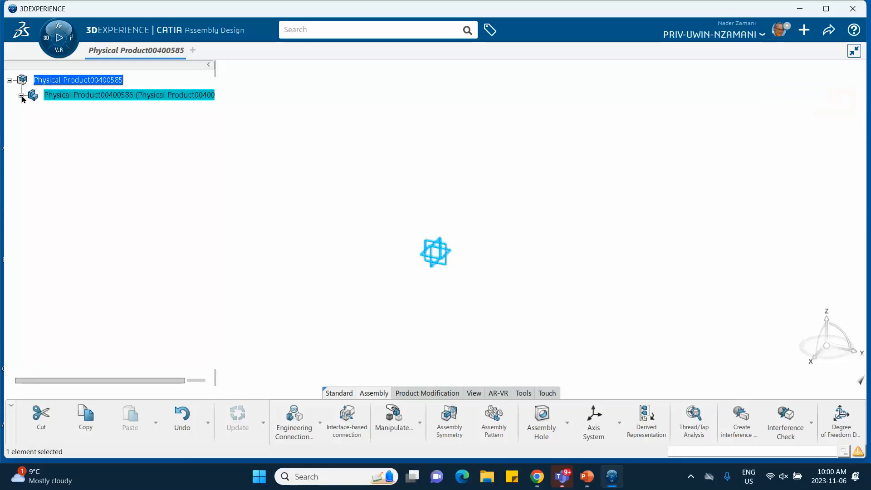
Step: Open the new part's 3D shape for editing, dismiss the Make Service information, and start a sketch on the zx plane
{"action": "left_click", "coordinate": [21, 95]}
{"action": "left_click", "coordinate": [31, 110]}
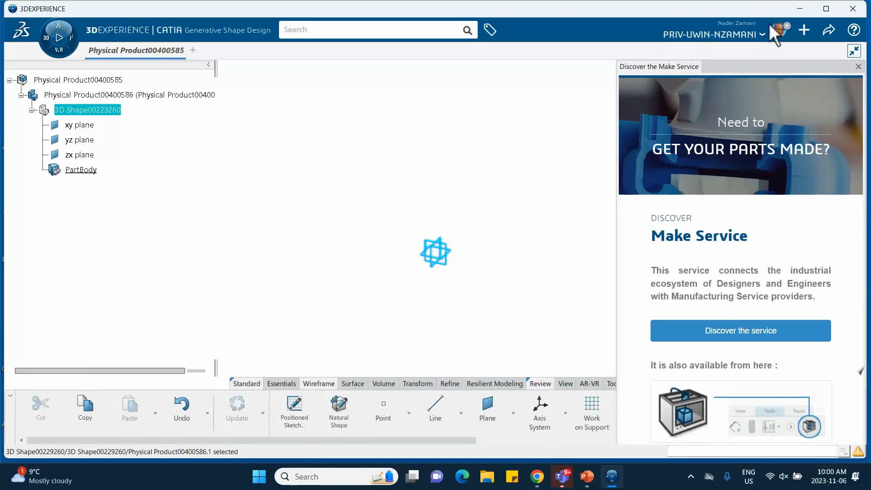
{"action": "left_click", "coordinate": [858, 66]}
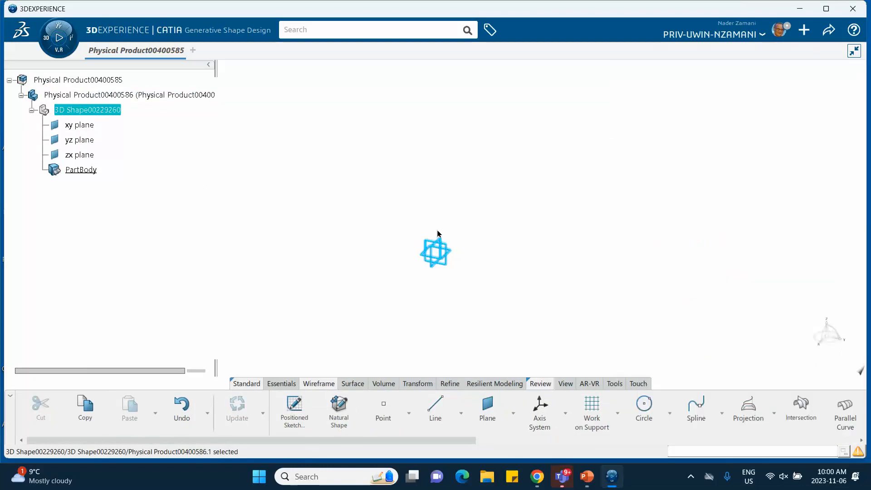
{"action": "mouse_move", "coordinate": [449, 250]}
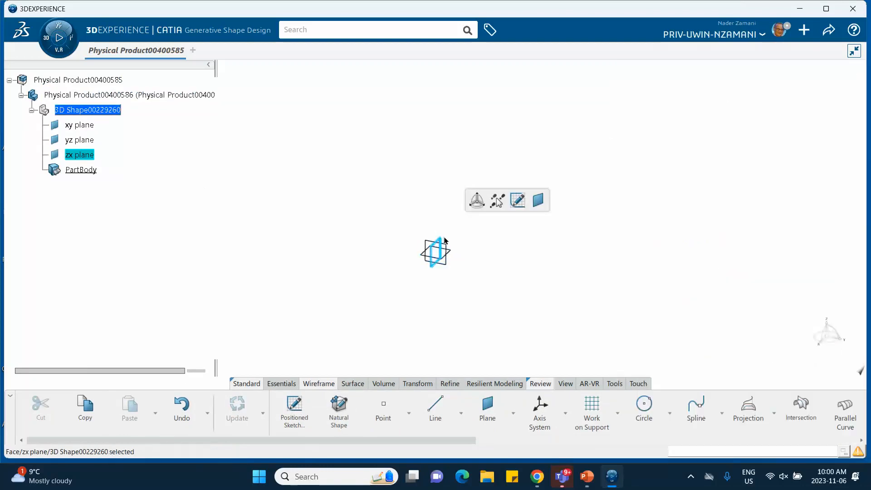
{"action": "left_click", "coordinate": [508, 200]}
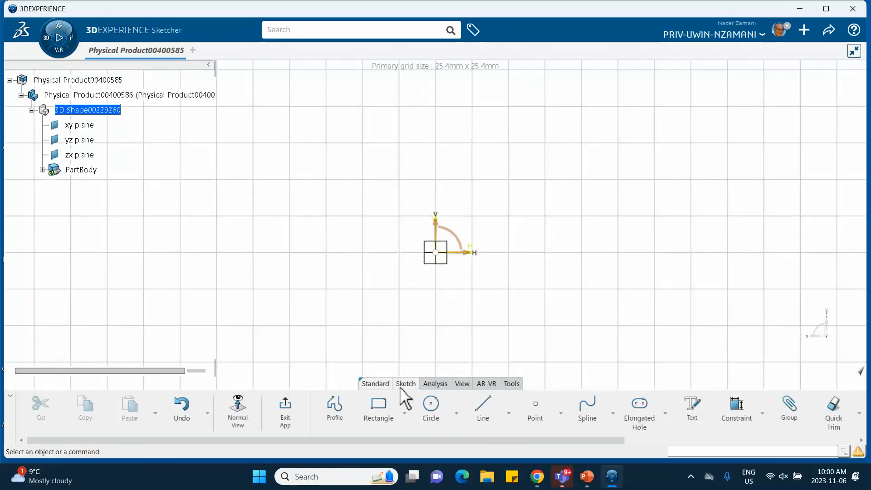
{"action": "left_click", "coordinate": [389, 420]}
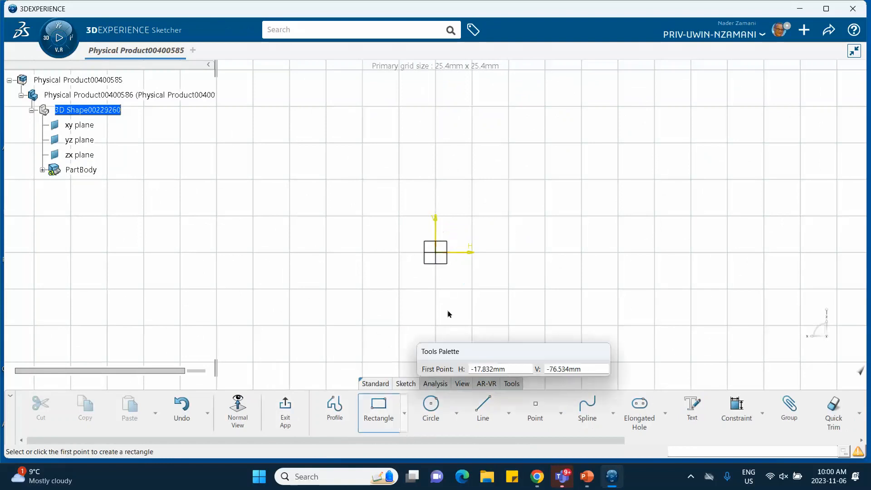
{"action": "left_click", "coordinate": [435, 252]}
{"action": "left_click", "coordinate": [437, 254]}
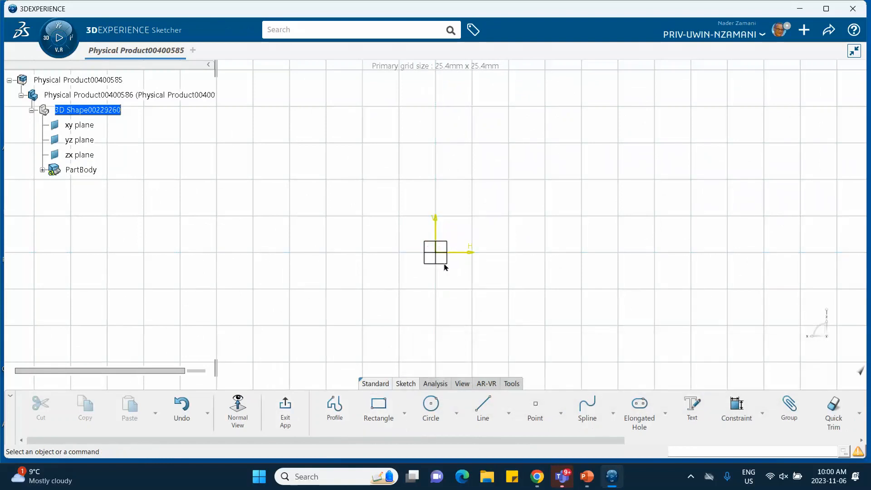
Step: Sketch a rectangle about 52 mm high from the origin, extending upward along V and toward negative H
{"action": "left_click", "coordinate": [382, 412]}
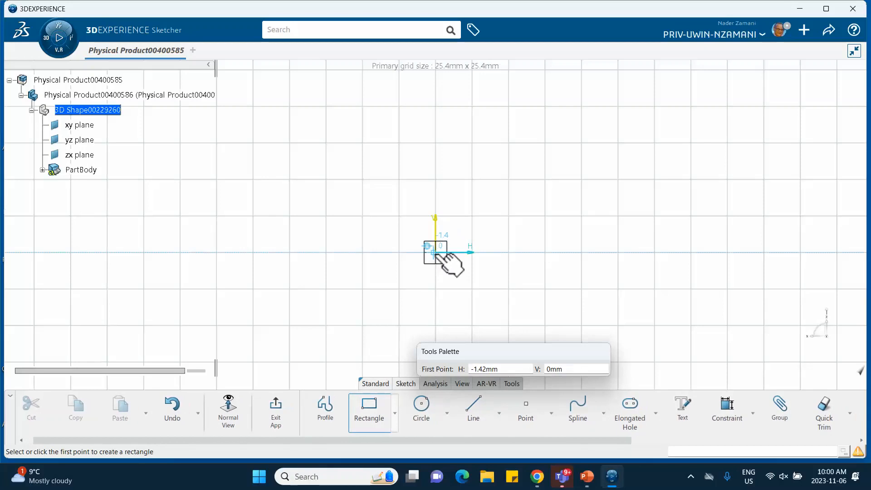
{"action": "left_click", "coordinate": [436, 253]}
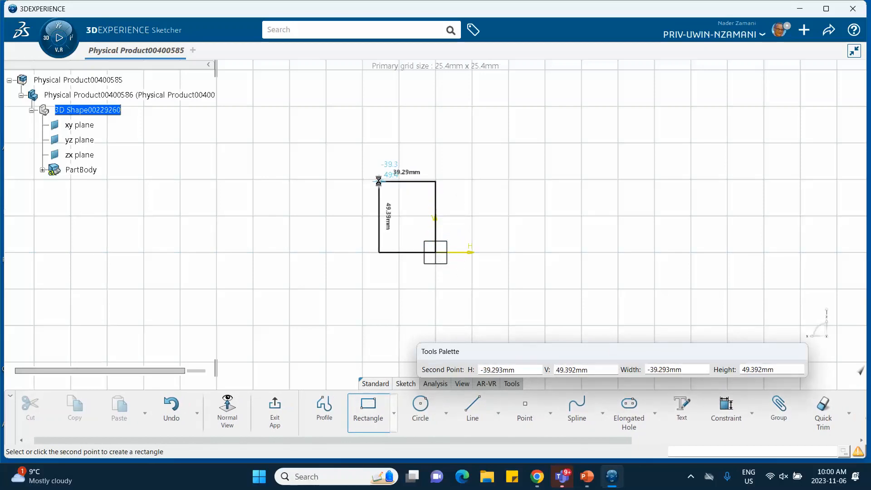
{"action": "left_click", "coordinate": [352, 177]}
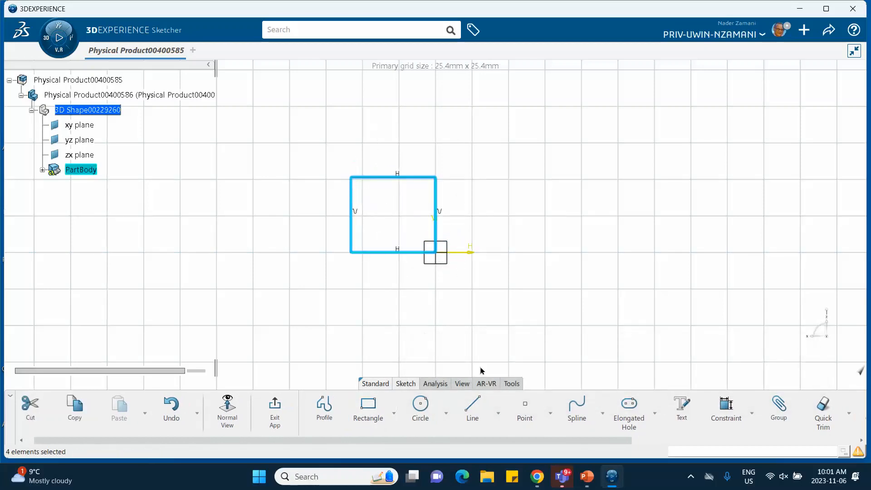
Step: Constrain the rectangle's width and height to 20 mm each
{"action": "left_click", "coordinate": [726, 410]}
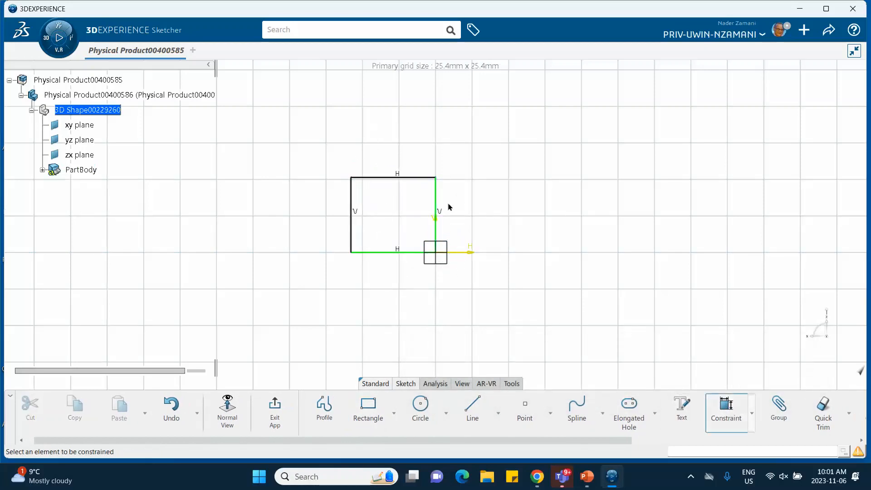
{"action": "left_click", "coordinate": [414, 178]}
{"action": "left_click", "coordinate": [408, 157]}
{"action": "type", "text": "20"}
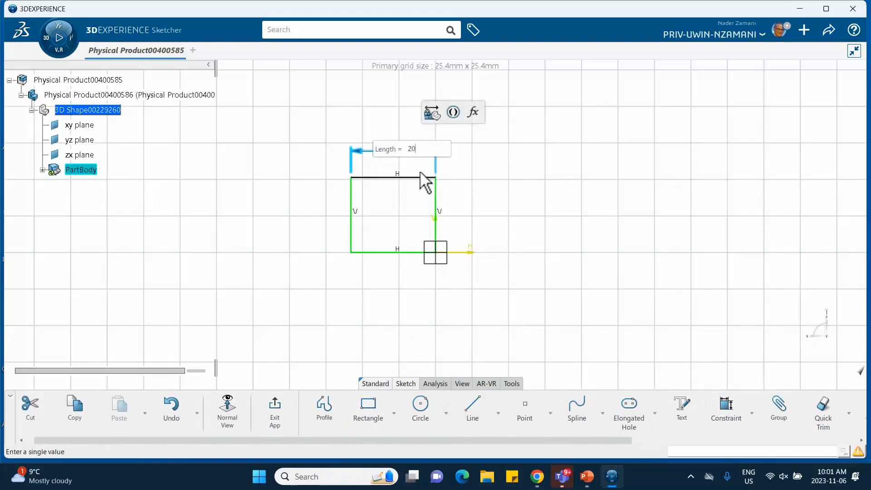
{"action": "key", "text": "Return"}
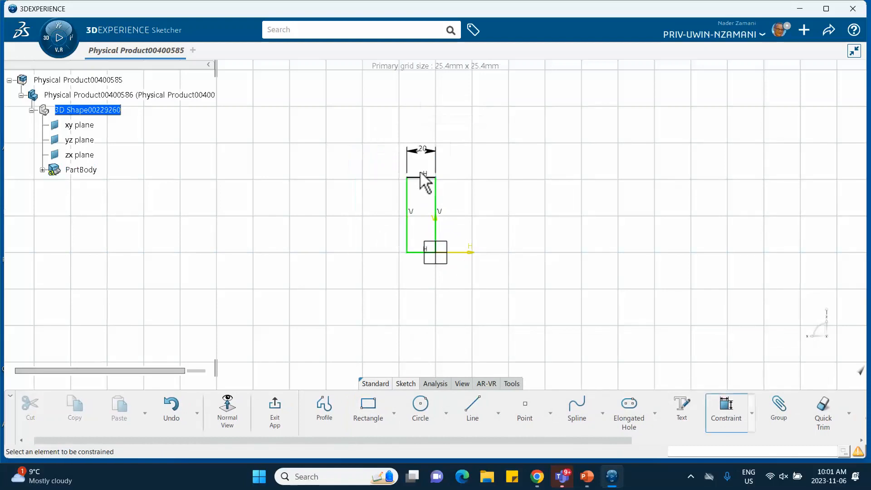
{"action": "left_click", "coordinate": [436, 200]}
{"action": "left_click", "coordinate": [484, 214]}
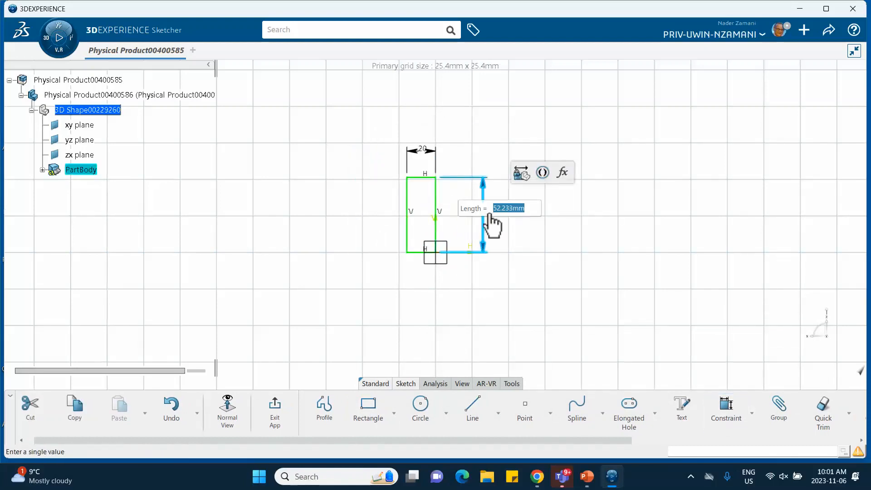
{"action": "type", "text": "20"}
{"action": "key", "text": "Return"}
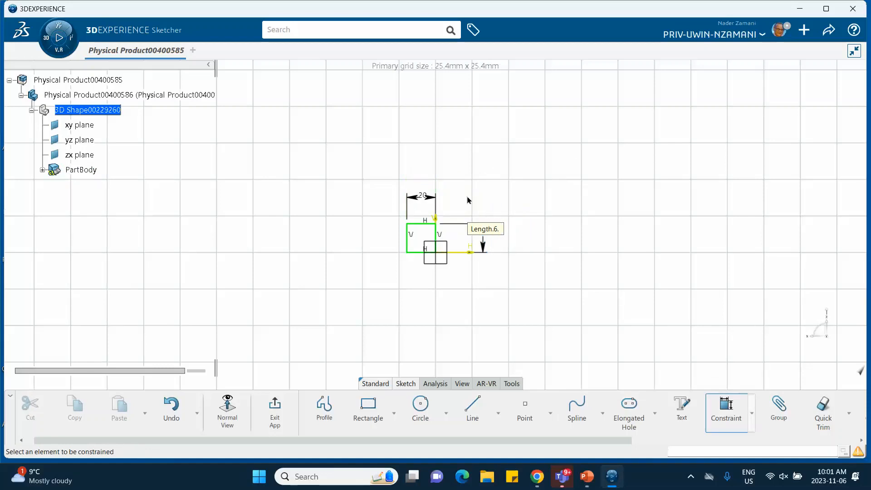
Step: Exit the sketch and switch to the Part Design app
{"action": "left_click", "coordinate": [281, 408]}
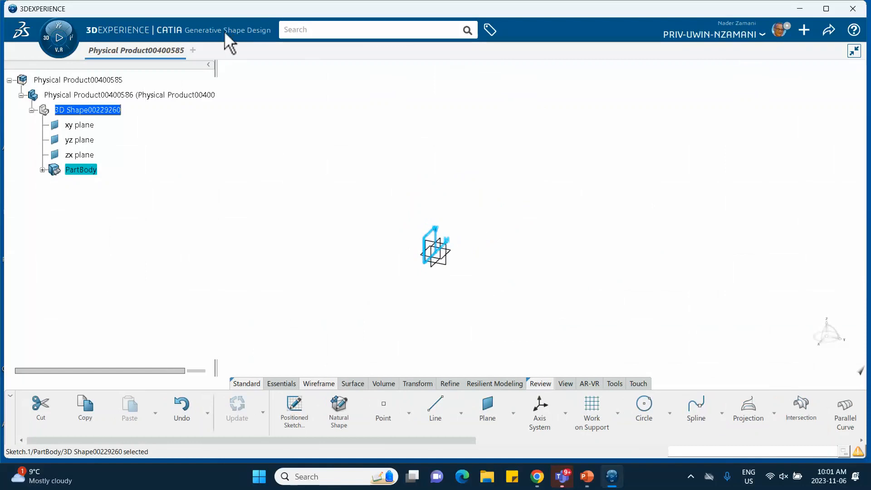
{"action": "left_click", "coordinate": [47, 42]}
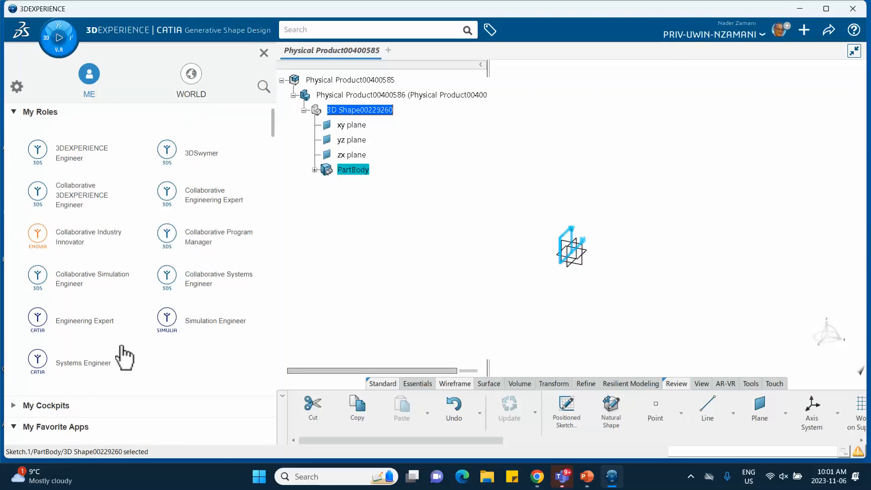
{"action": "scroll", "coordinate": [121, 356], "scroll_direction": "down", "scroll_amount": 4}
{"action": "left_click", "coordinate": [168, 346]}
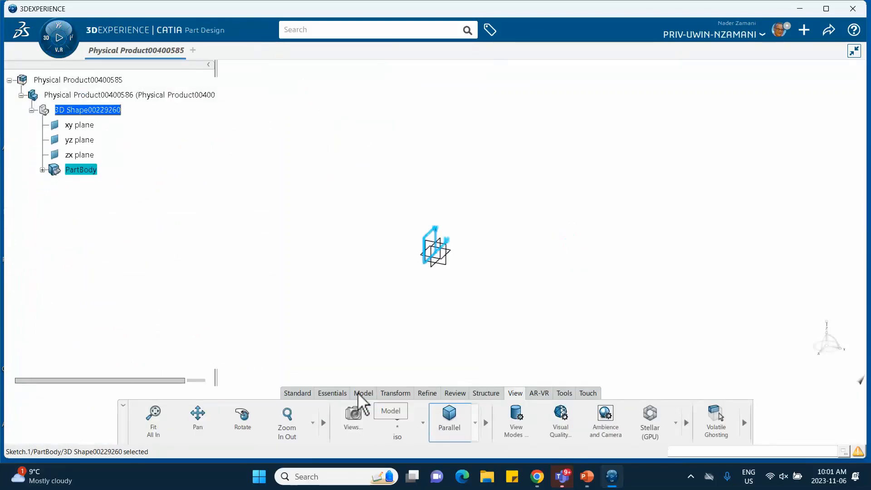
Step: Create a pad from the square sketch with a length of 92 mm
{"action": "left_click", "coordinate": [341, 393]}
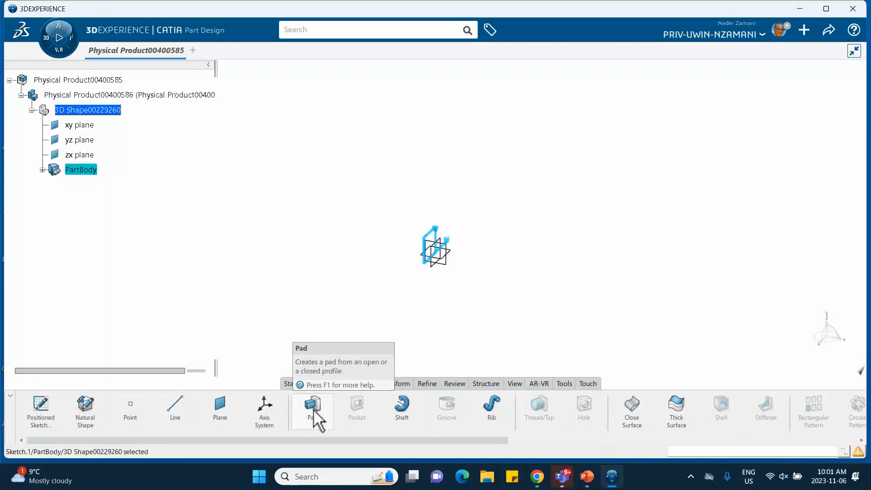
{"action": "left_click", "coordinate": [315, 412]}
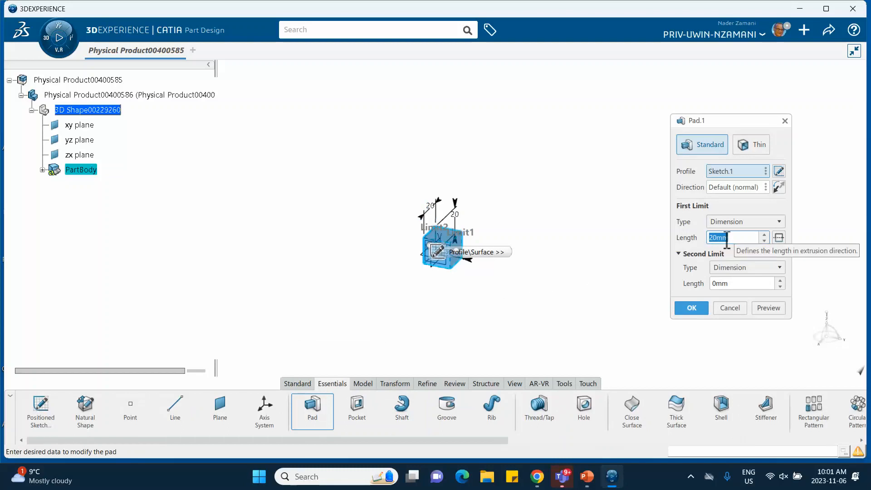
{"action": "type", "text": "92"}
{"action": "key", "text": "Return"}
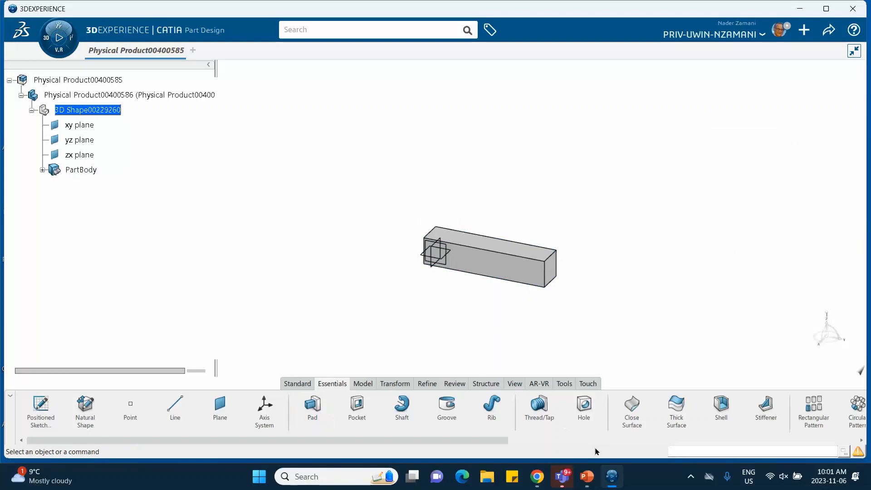
Step: Switch to PowerPoint to check the block dimensions on slide 2, and return to the 3DEXPERIENCE part model
{"action": "left_click", "coordinate": [587, 476]}
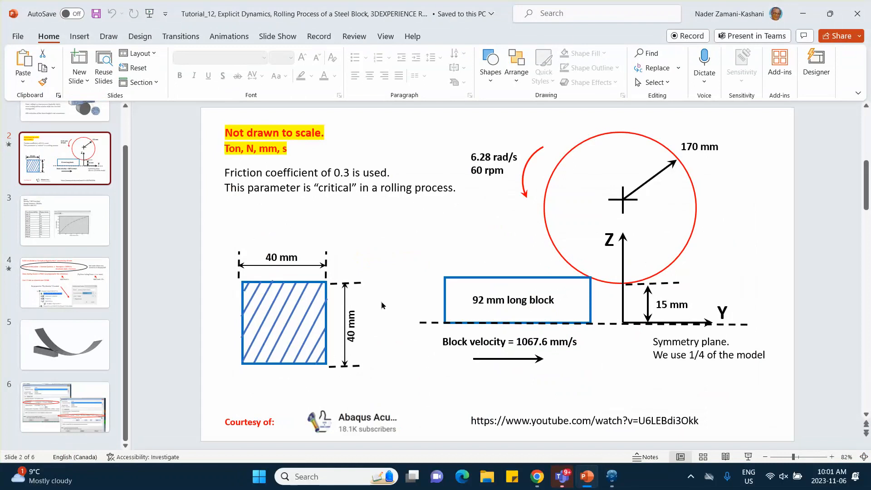
{"action": "left_click", "coordinate": [802, 10]}
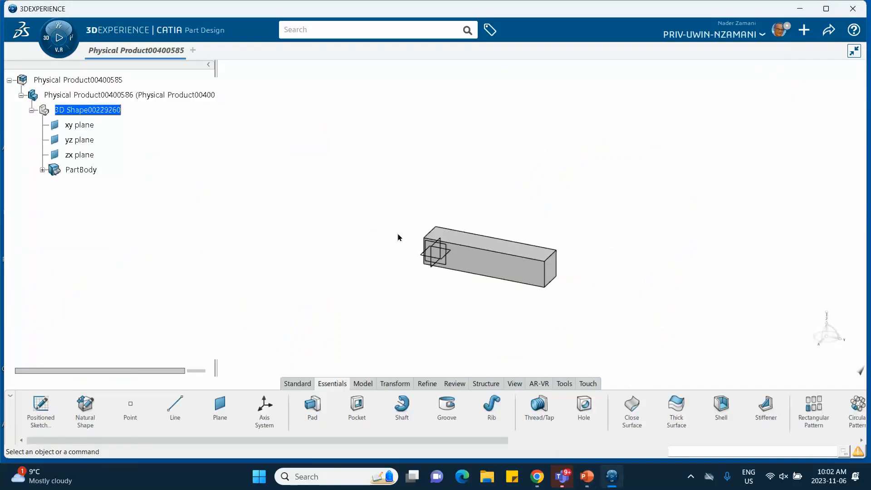
{"action": "middle_click_drag", "start_coordinate": [399, 237], "coordinate": [268, 195]}
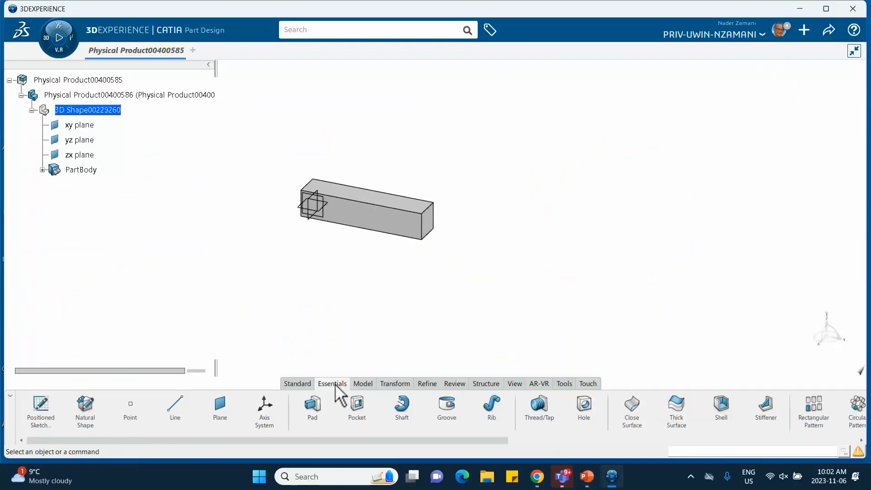
Step: Create a core material named rolling-of-block_Nov6_2023 with the Simulation Domain, keeping the default covering material
{"action": "left_click", "coordinate": [564, 383]}
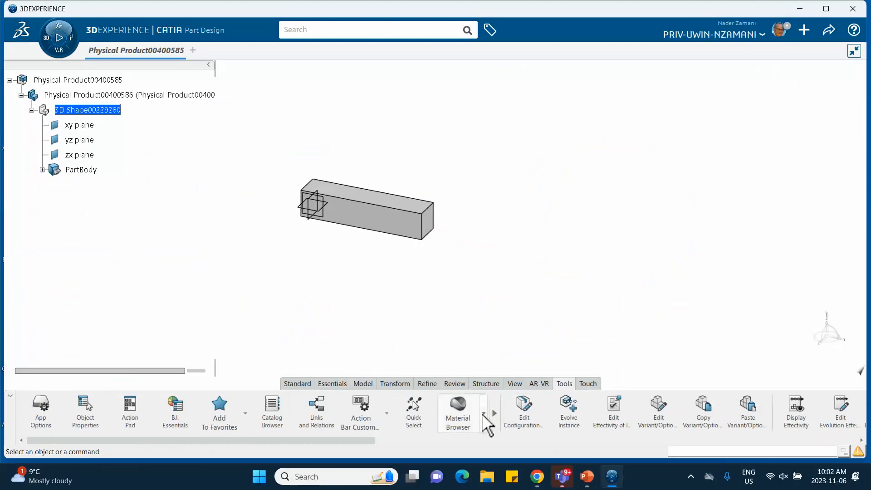
{"action": "left_click", "coordinate": [483, 412]}
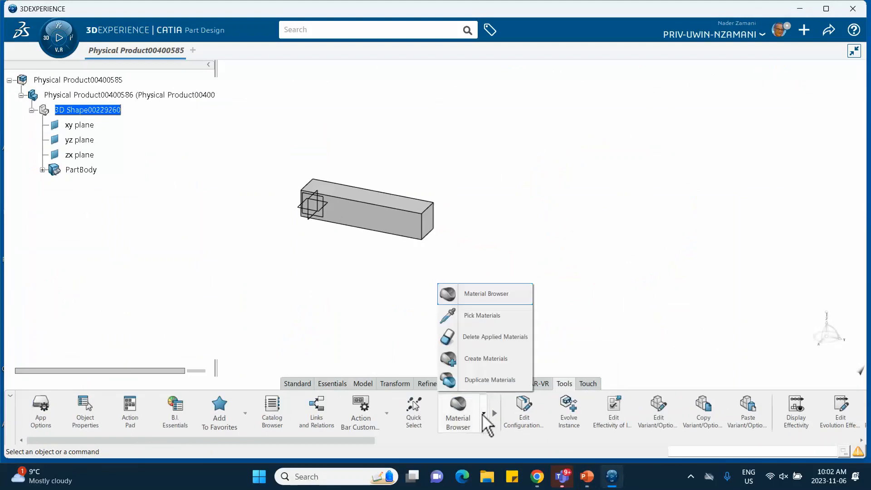
{"action": "left_click", "coordinate": [479, 363]}
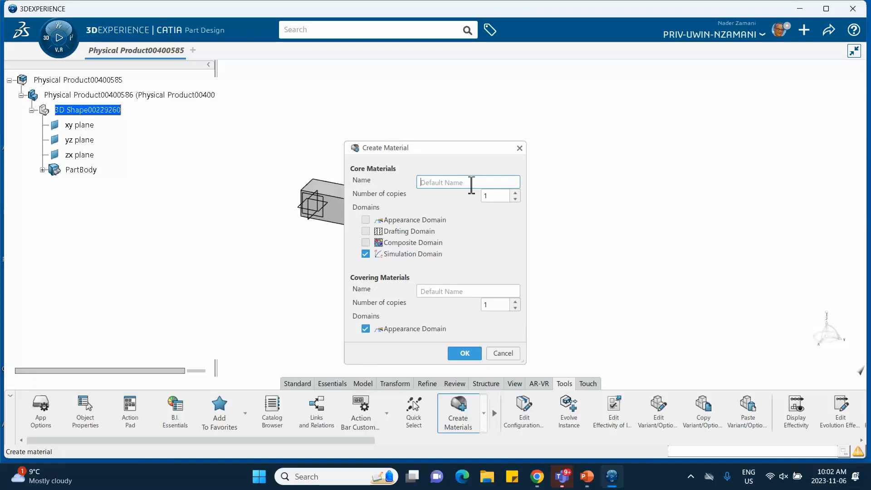
{"action": "type", "text": "rolling-of-block_nov6_2023"}
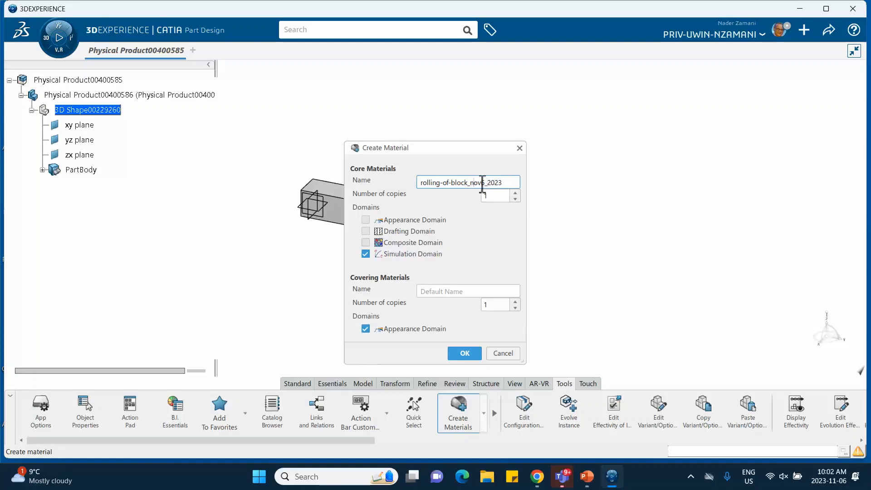
{"action": "key", "text": "BackSpace"}
{"action": "type", "text": "N"}
{"action": "left_click", "coordinate": [477, 354]}
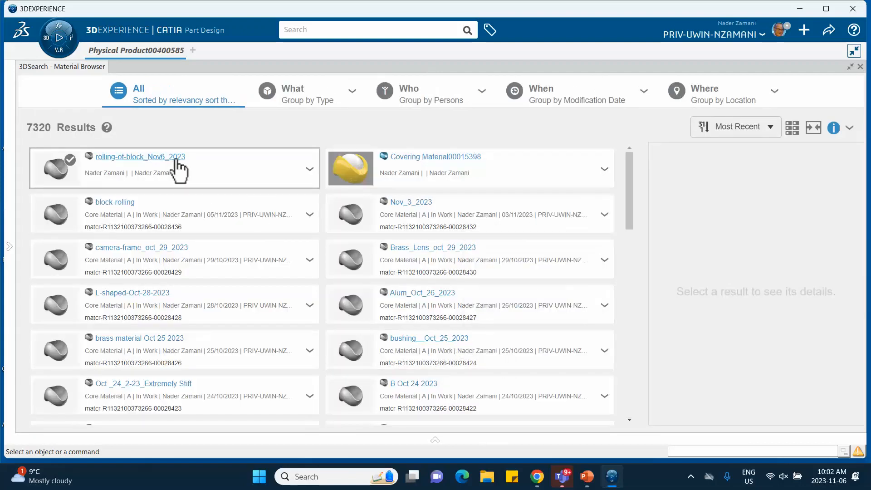
Step: Apply the rolling-of-block_Nov6_2023 core material to the block's part-level physical product
{"action": "left_click", "coordinate": [309, 169]}
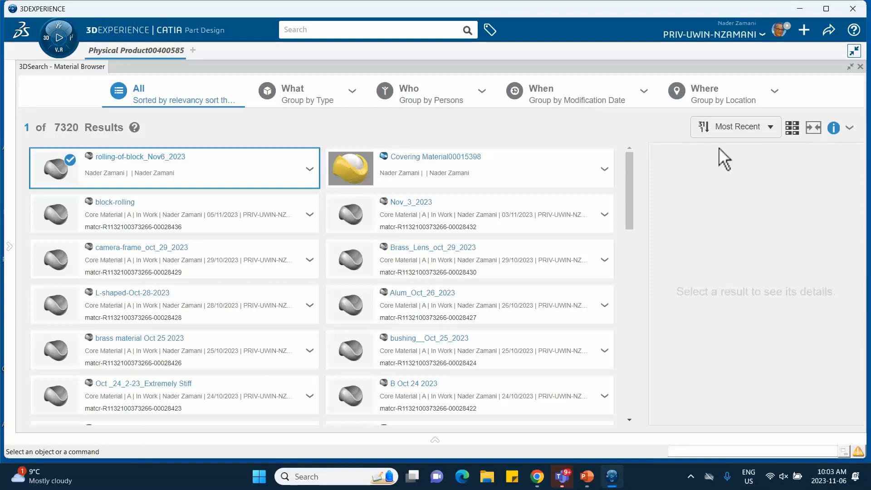
{"action": "left_click", "coordinate": [849, 130]}
{"action": "left_click", "coordinate": [815, 152]}
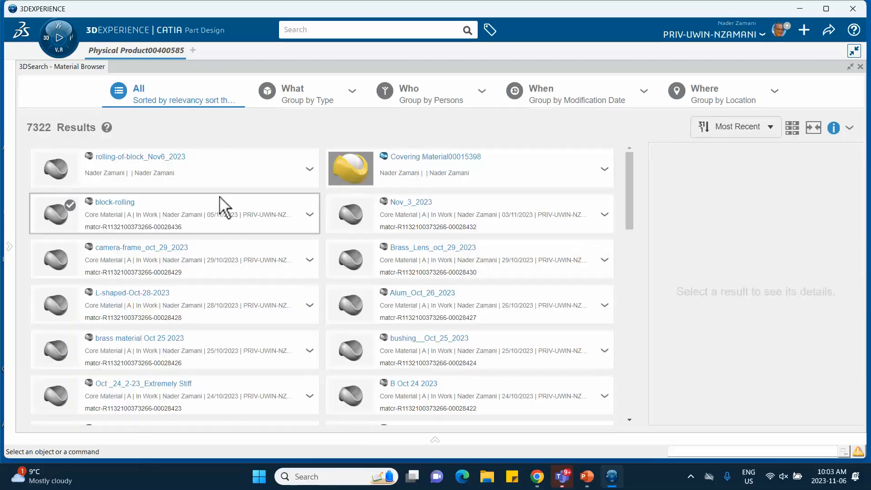
{"action": "left_click", "coordinate": [303, 177]}
{"action": "left_click", "coordinate": [308, 170]}
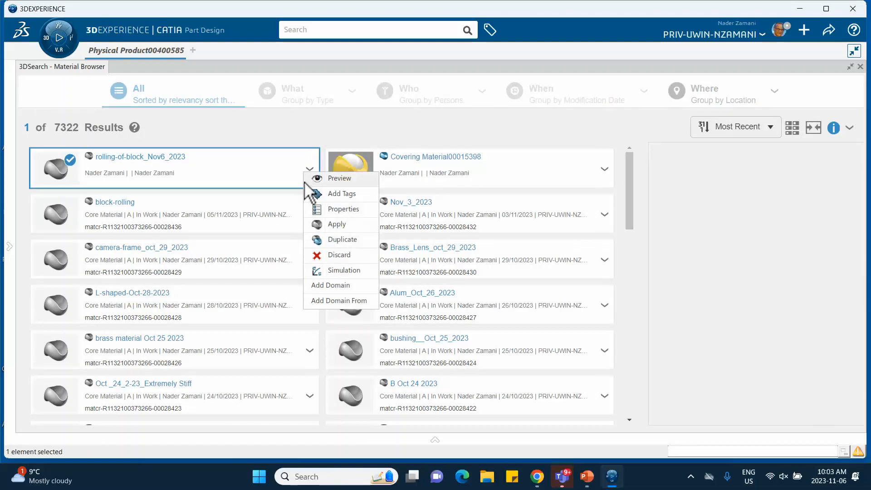
{"action": "left_click", "coordinate": [326, 225]}
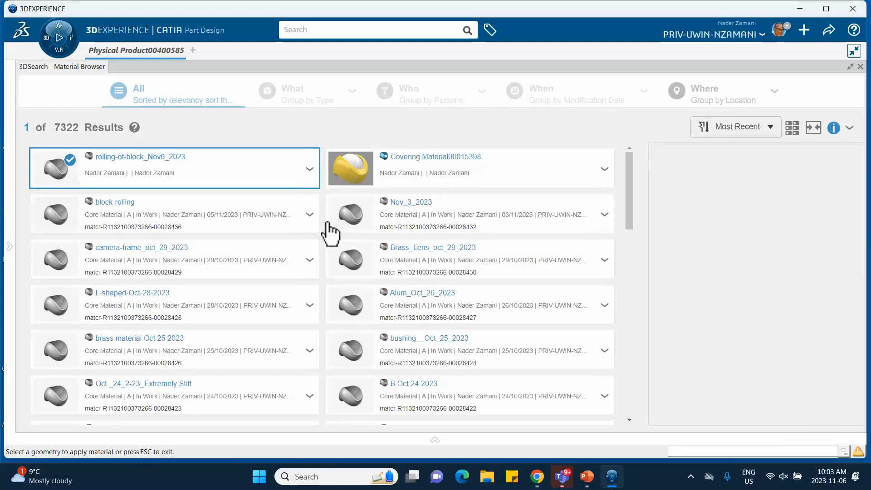
{"action": "left_click", "coordinate": [860, 67]}
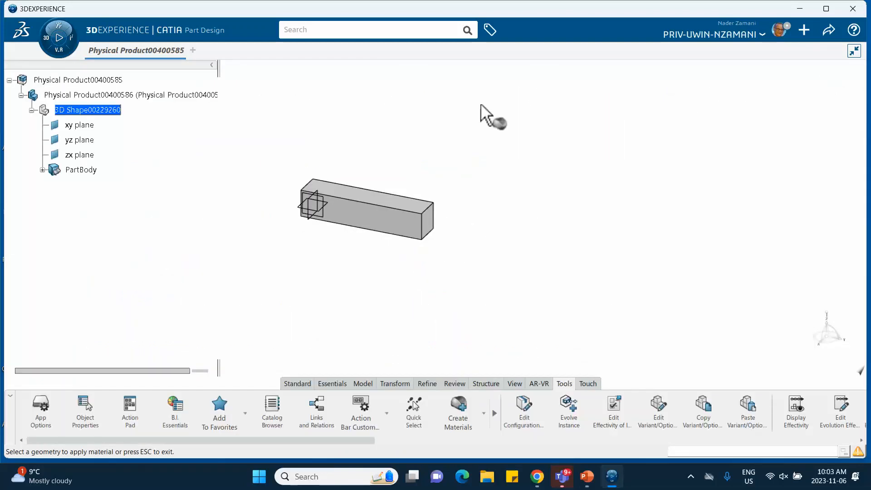
{"action": "left_click", "coordinate": [118, 96]}
{"action": "left_click", "coordinate": [289, 110]}
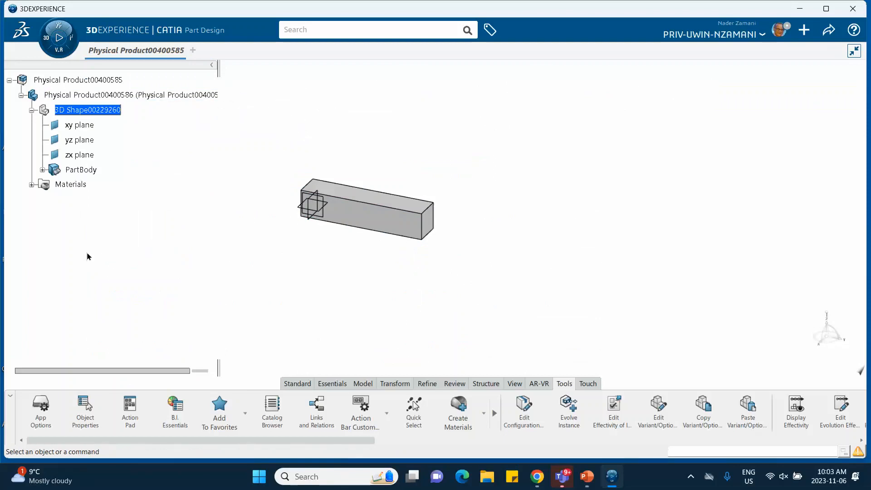
Step: Open the definition of the simulation domain belonging to the block's applied rolling-of-block_Nov6_2023 material
{"action": "left_click", "coordinate": [32, 185]}
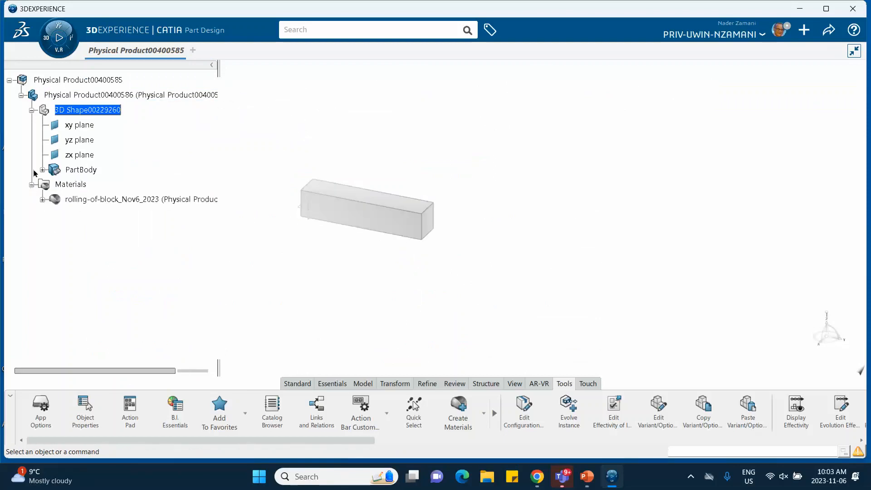
{"action": "left_click", "coordinate": [42, 199]}
{"action": "double_click", "coordinate": [117, 215]}
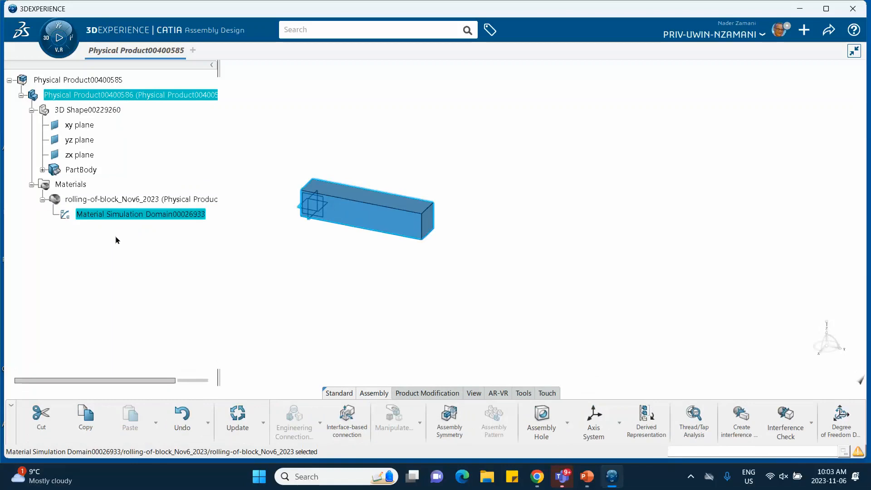
{"action": "double_click", "coordinate": [109, 215]}
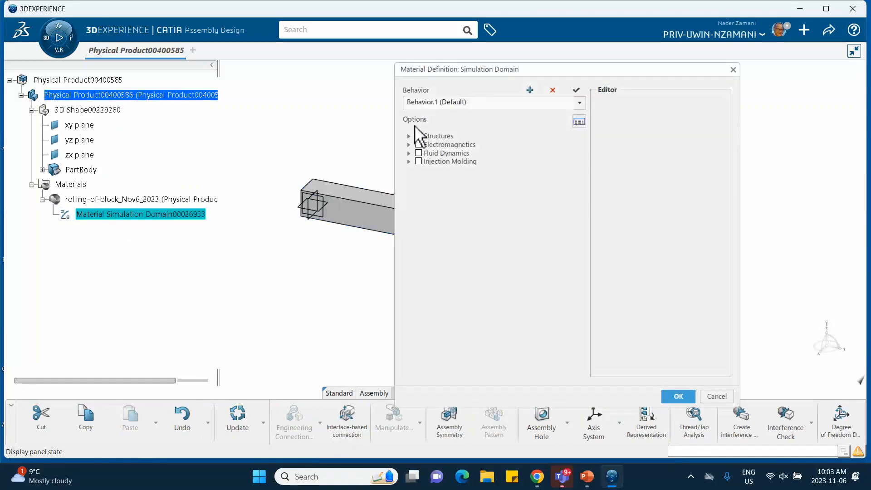
Step: Add Density from the Structures general options to the material behavior and set it to 7800 kg_m3
{"action": "left_click", "coordinate": [409, 136]}
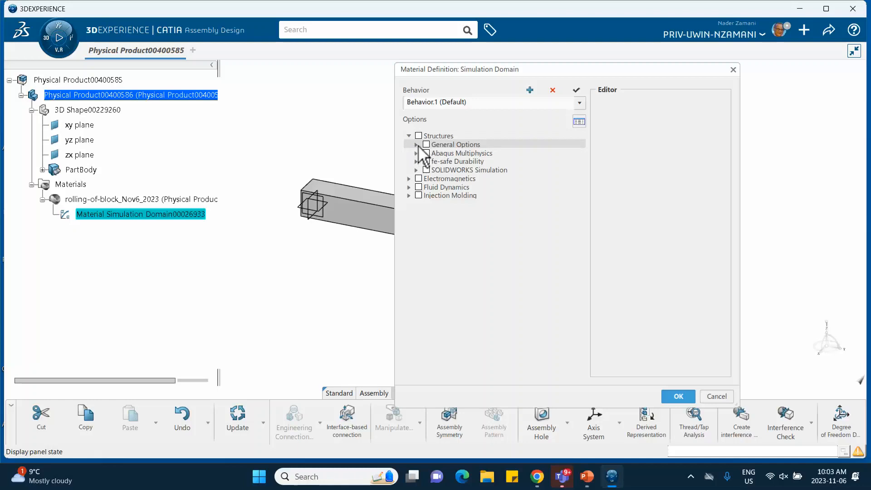
{"action": "left_click", "coordinate": [416, 144]}
{"action": "left_click", "coordinate": [433, 153]}
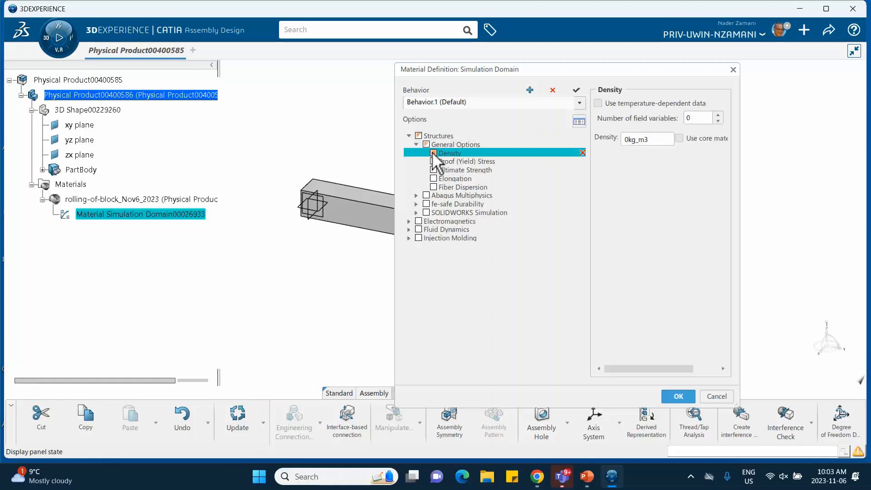
{"action": "left_click", "coordinate": [627, 140]}
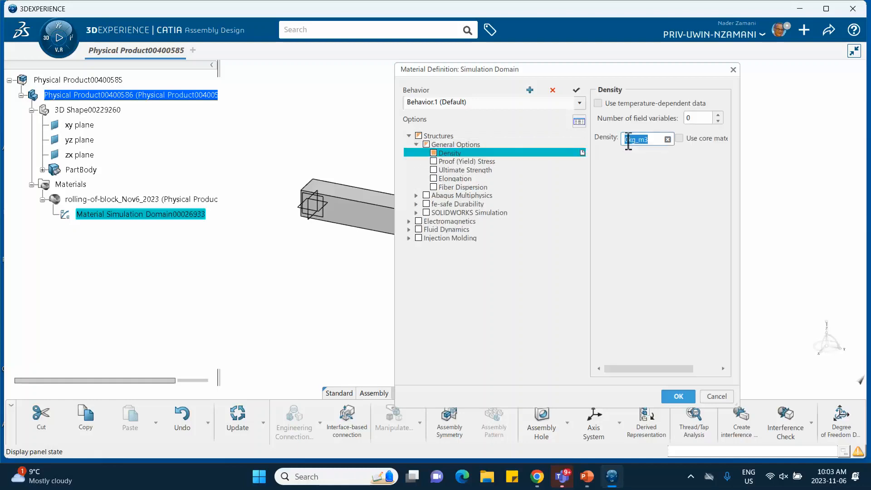
{"action": "left_click", "coordinate": [628, 139]}
{"action": "type", "text": "7800"}
Step: Add isotropic Elastic behavior under Abaqus Multiphysics mechanical elasticity, with Young's modulus 150000 MPa and Poisson's ratio 0.34
{"action": "left_click", "coordinate": [416, 196]}
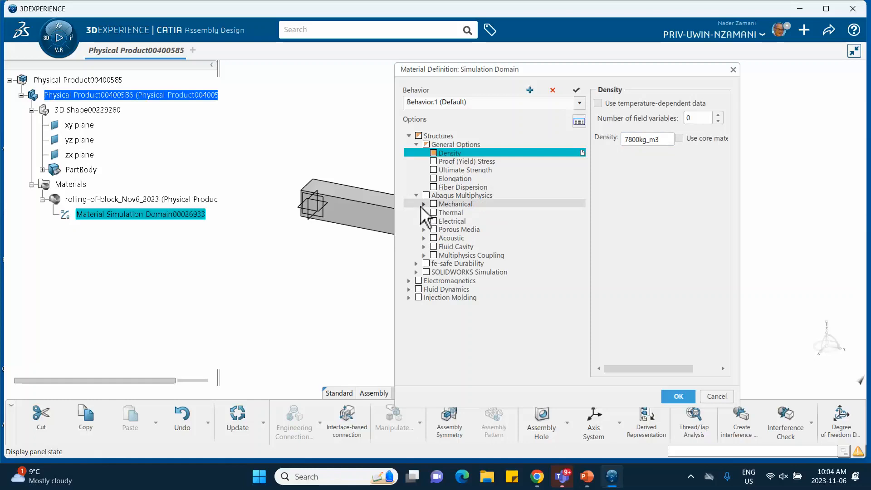
{"action": "left_click", "coordinate": [423, 204]}
{"action": "left_click", "coordinate": [431, 213]}
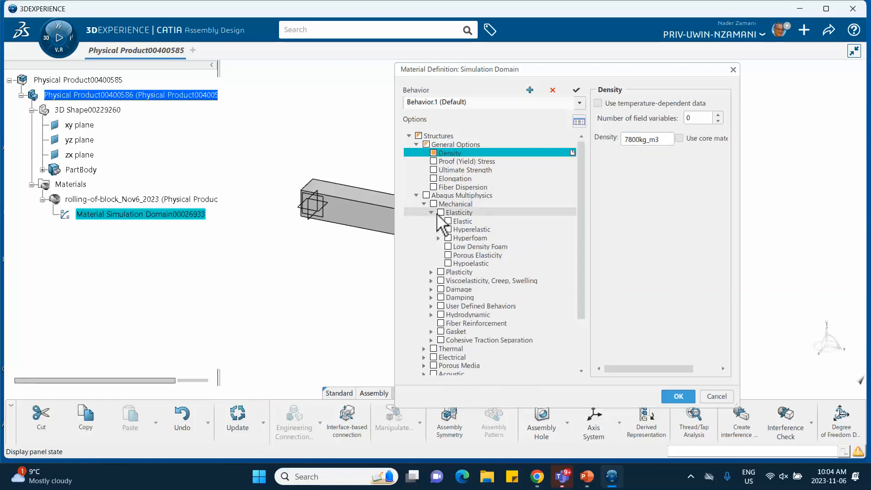
{"action": "left_click", "coordinate": [453, 221]}
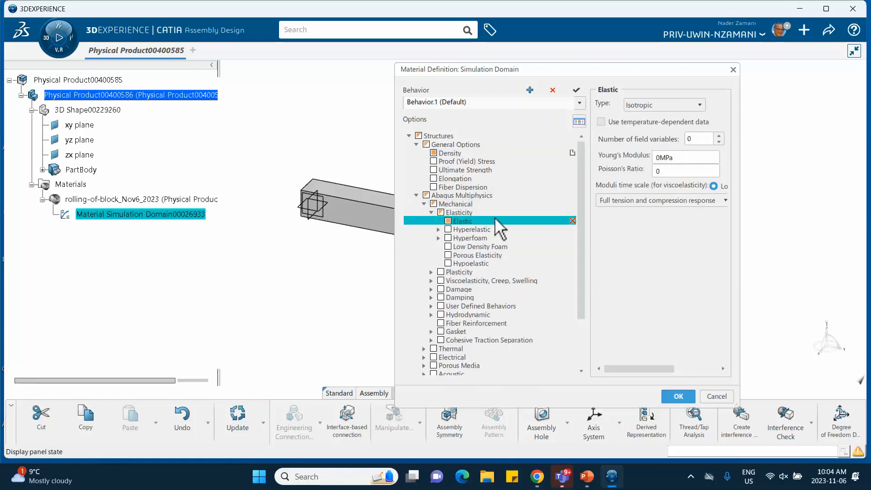
{"action": "left_click", "coordinate": [660, 158]}
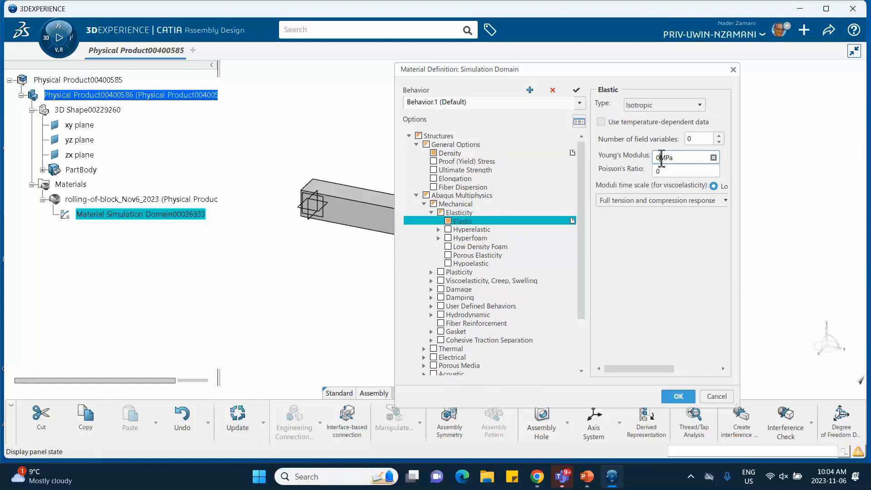
{"action": "key", "text": "BackSpace"}
{"action": "left_click", "coordinate": [672, 171]}
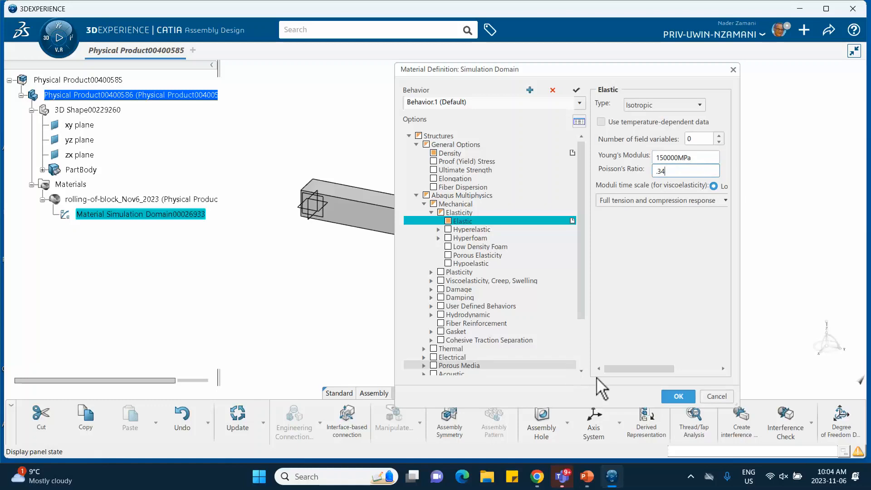
Step: Switch to PowerPoint to check the steel properties on slide 3, return to 3DEXPERIENCE, and set Poisson's ratio to 0.4
{"action": "left_click", "coordinate": [590, 481]}
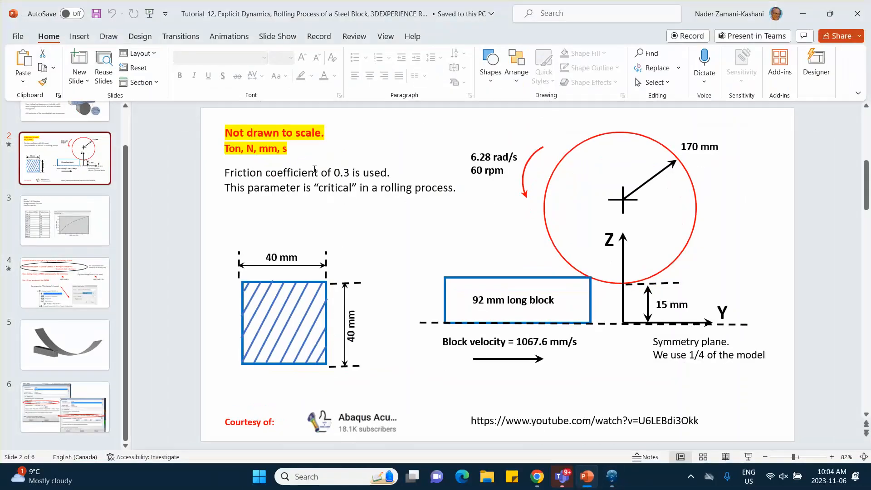
{"action": "left_click", "coordinate": [90, 220]}
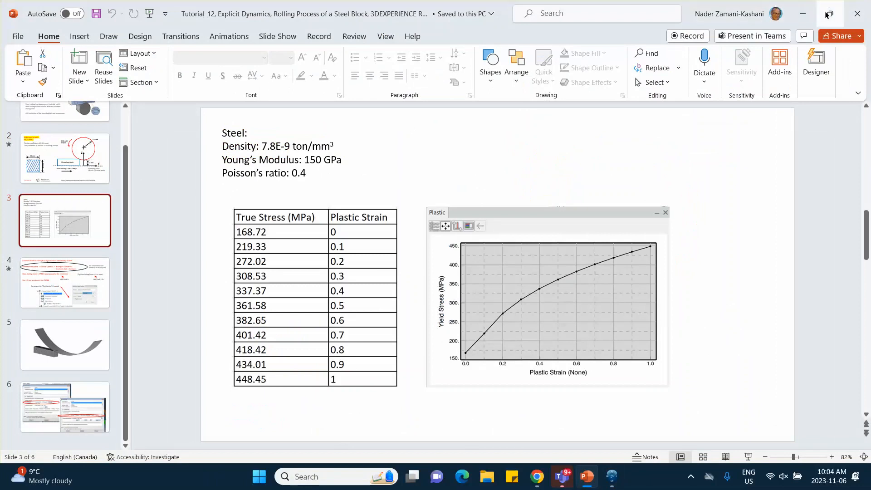
{"action": "left_click", "coordinate": [802, 14]}
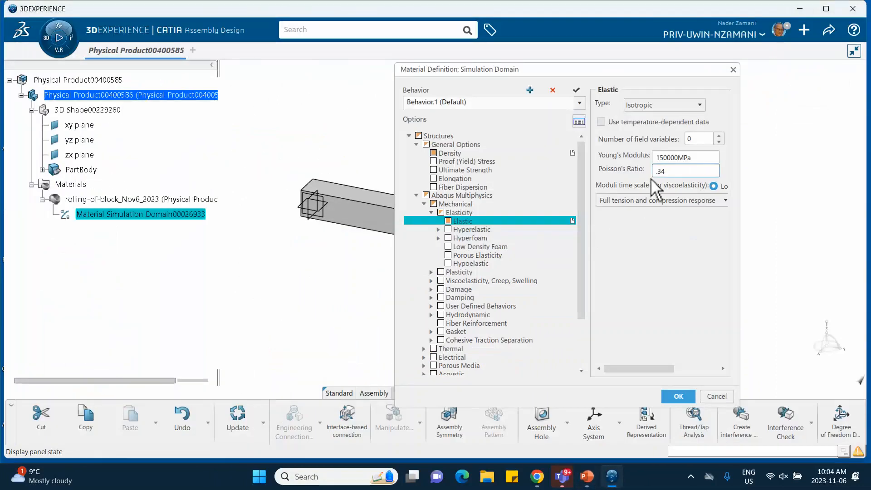
{"action": "left_click", "coordinate": [661, 174]}
{"action": "left_click", "coordinate": [675, 283]}
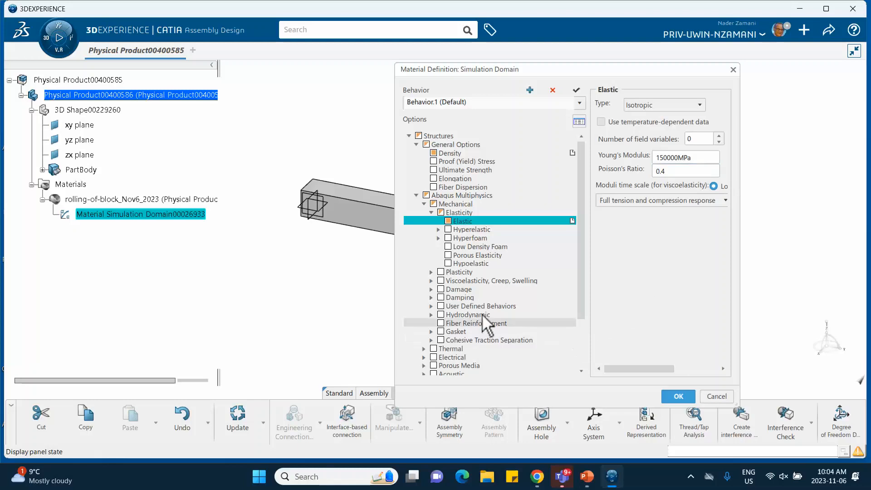
Step: Add the Plastic option under Metal Plasticity to the material behavior and widen the definition dialog to show its whole data table
{"action": "left_click", "coordinate": [432, 272]}
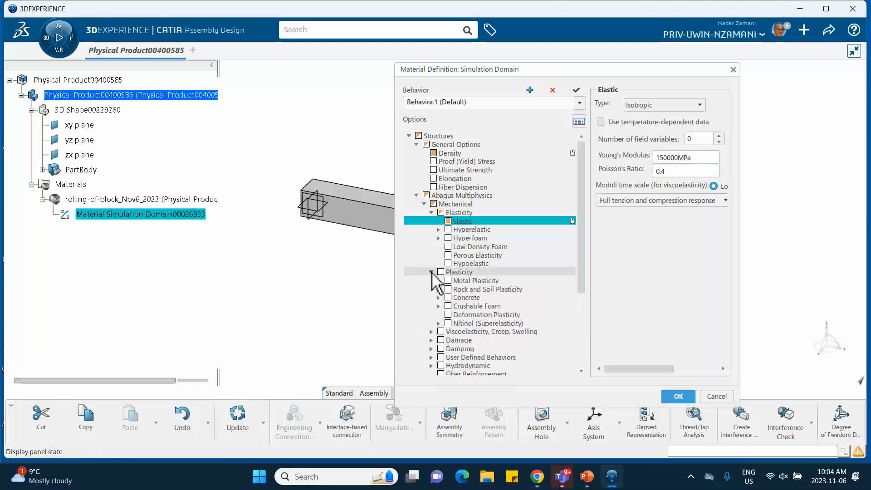
{"action": "left_click", "coordinate": [439, 281]}
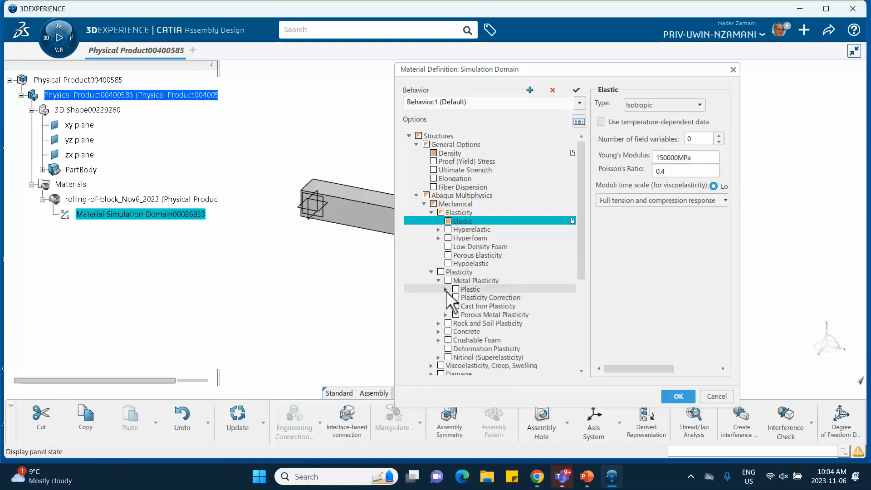
{"action": "left_click", "coordinate": [445, 289]}
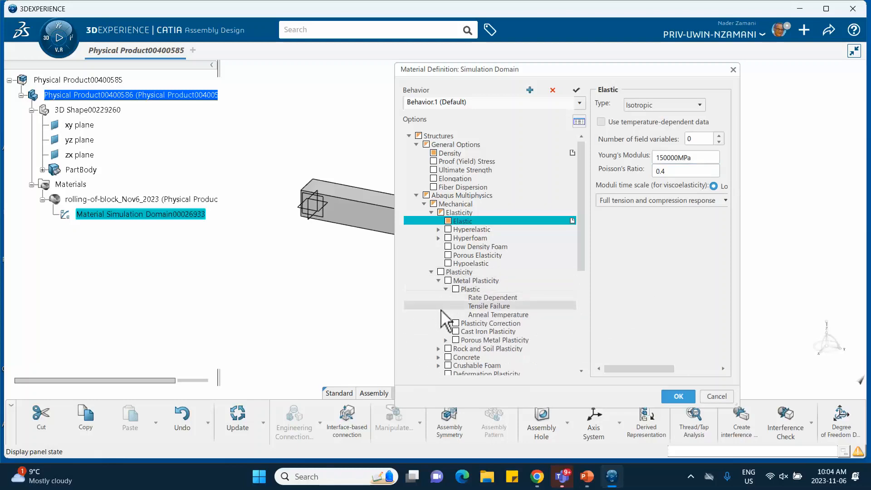
{"action": "left_click", "coordinate": [456, 289]}
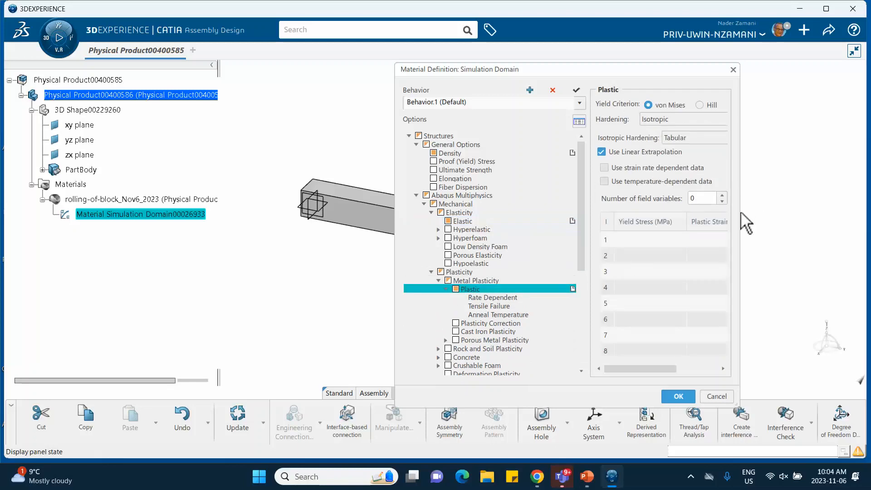
{"action": "left_click_drag", "start_coordinate": [743, 219], "coordinate": [838, 217]}
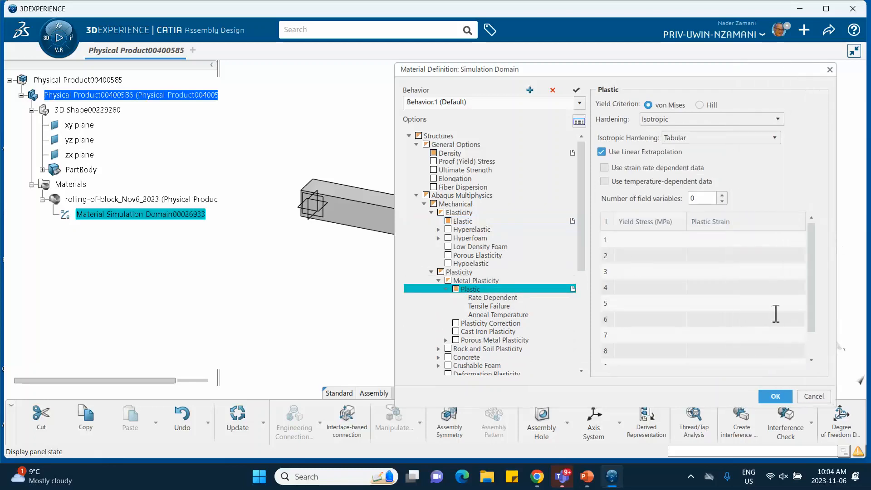
Step: Check the stress-strain table in PowerPoint, return to 3DEXPERIENCE, and import the rolling-process Excel file from the Desktop into the plastic data table
{"action": "left_click", "coordinate": [586, 476]}
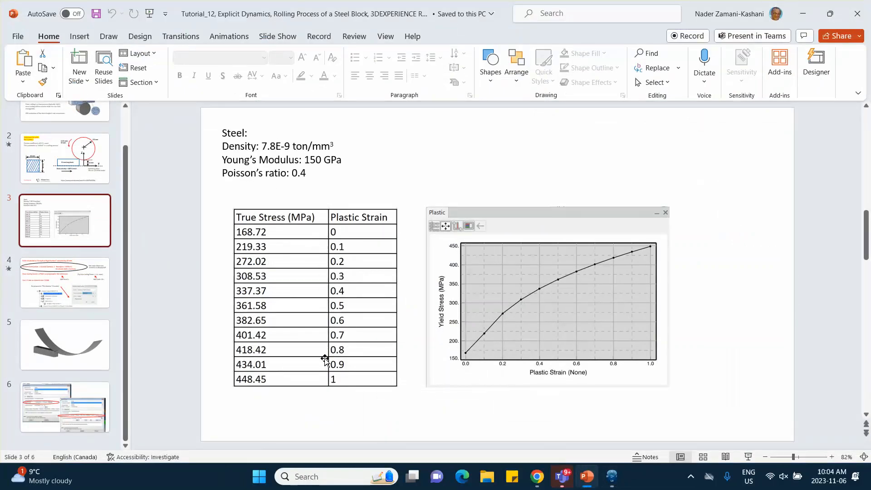
{"action": "left_click", "coordinate": [804, 13]}
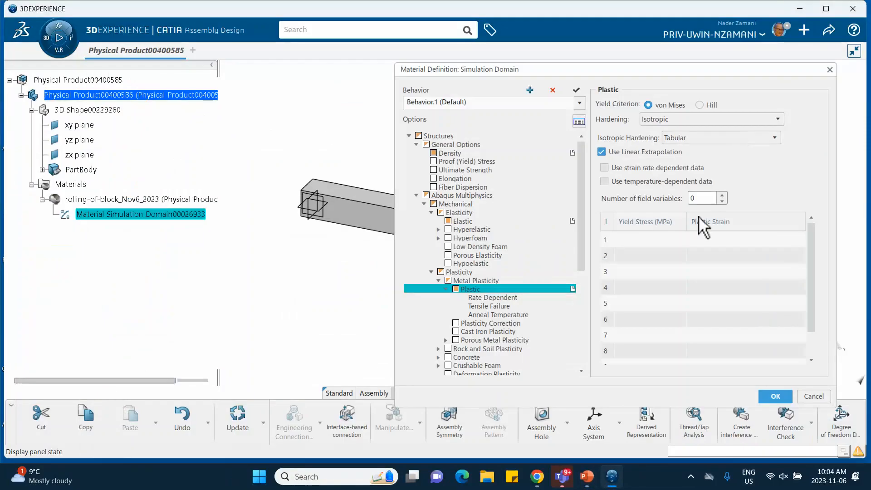
{"action": "left_click", "coordinate": [662, 240]}
{"action": "right_click", "coordinate": [661, 239]}
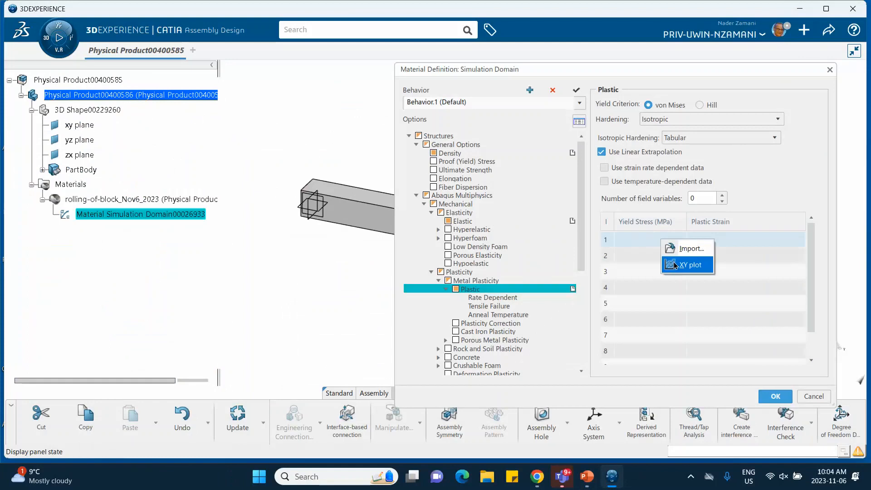
{"action": "left_click", "coordinate": [687, 252]}
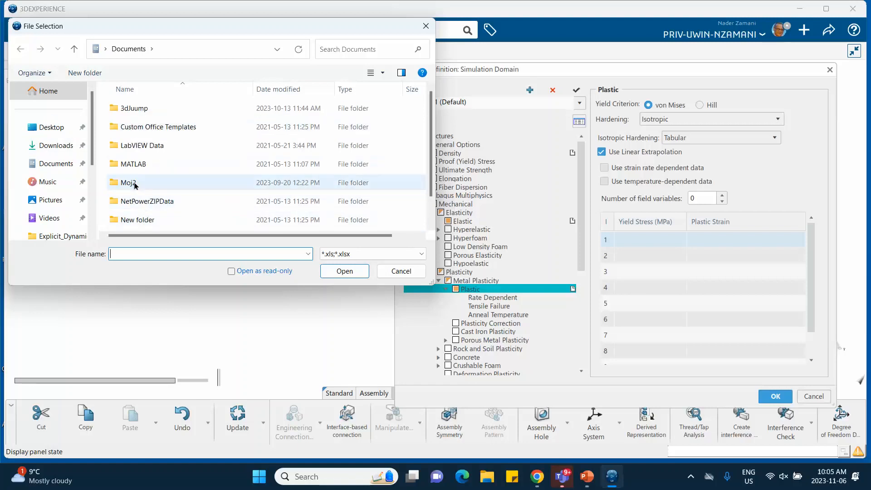
{"action": "left_click", "coordinate": [57, 128]}
{"action": "scroll", "coordinate": [181, 149], "scroll_direction": "down", "scroll_amount": 1}
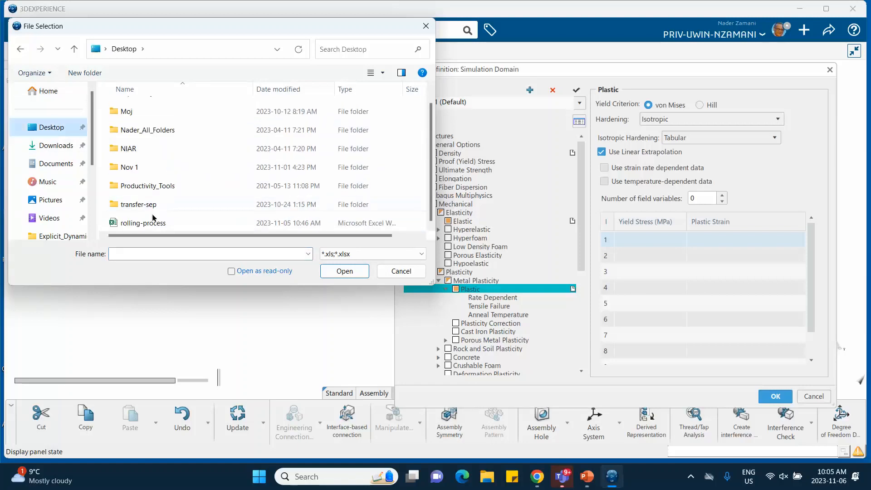
{"action": "left_click", "coordinate": [152, 223]}
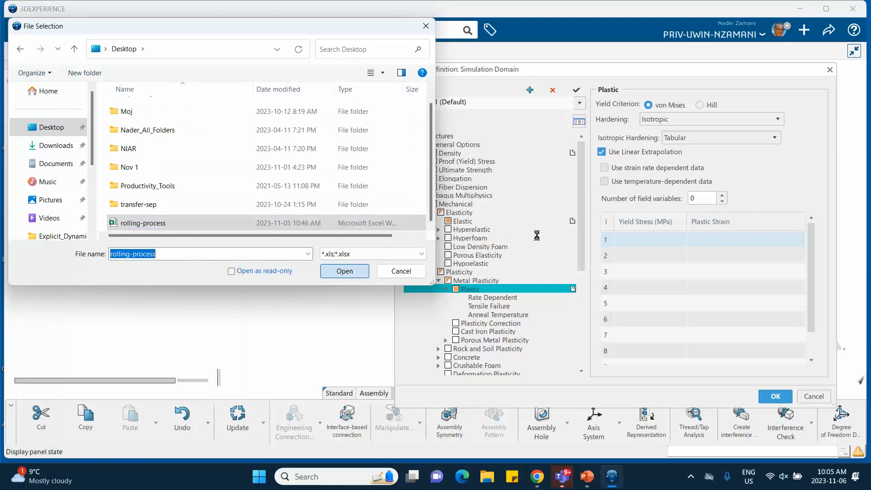
Step: Review the imported yield stress and plastic strain rows and accept the material definition
{"action": "scroll", "coordinate": [715, 291], "scroll_direction": "down", "scroll_amount": 1}
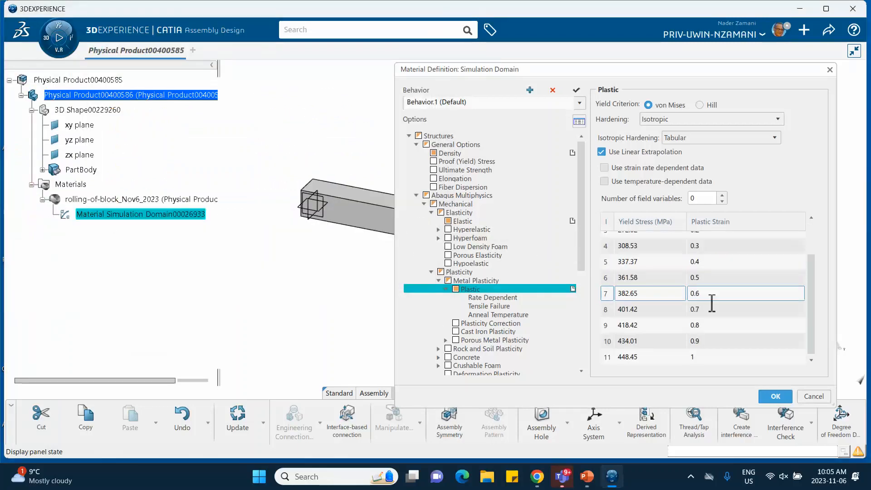
{"action": "scroll", "coordinate": [712, 303], "scroll_direction": "up", "scroll_amount": 1}
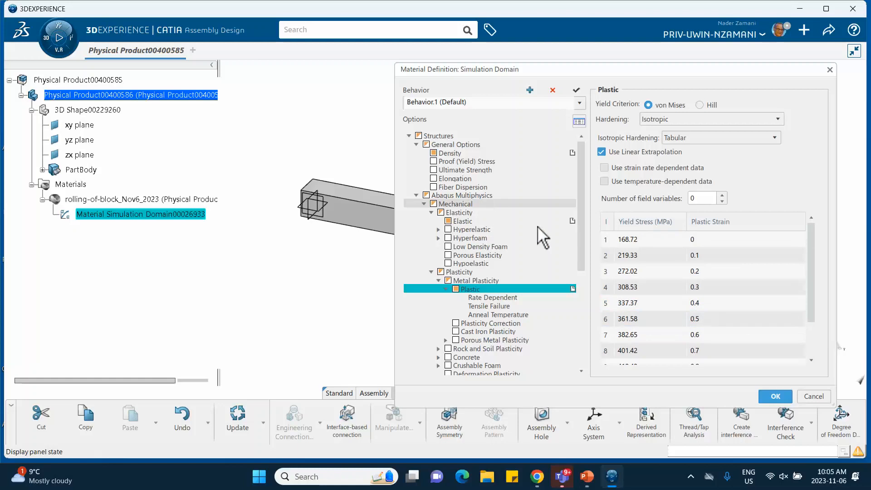
{"action": "left_click", "coordinate": [775, 397]}
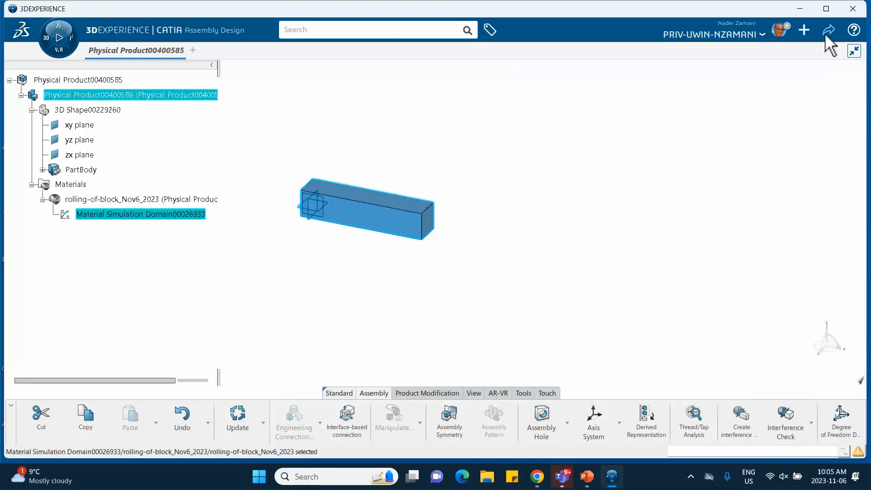
Step: Save the physical product with its assigned simulation material
{"action": "left_click", "coordinate": [825, 34]}
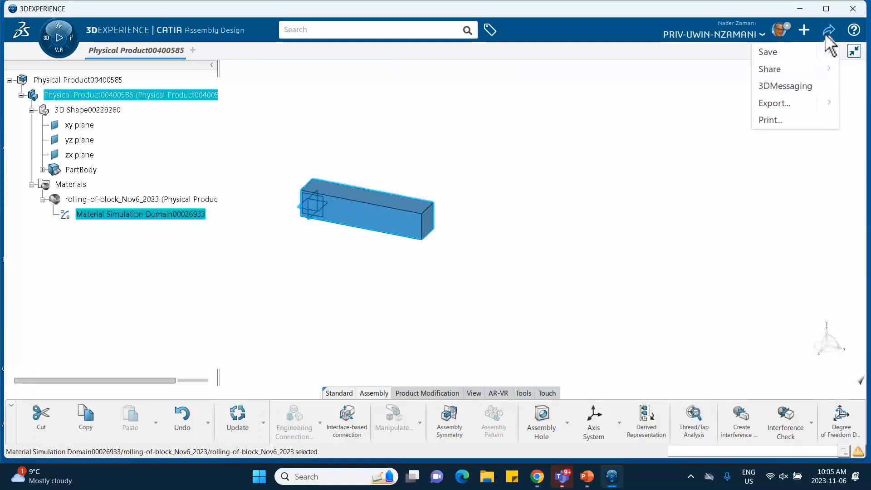
{"action": "left_click", "coordinate": [768, 53]}
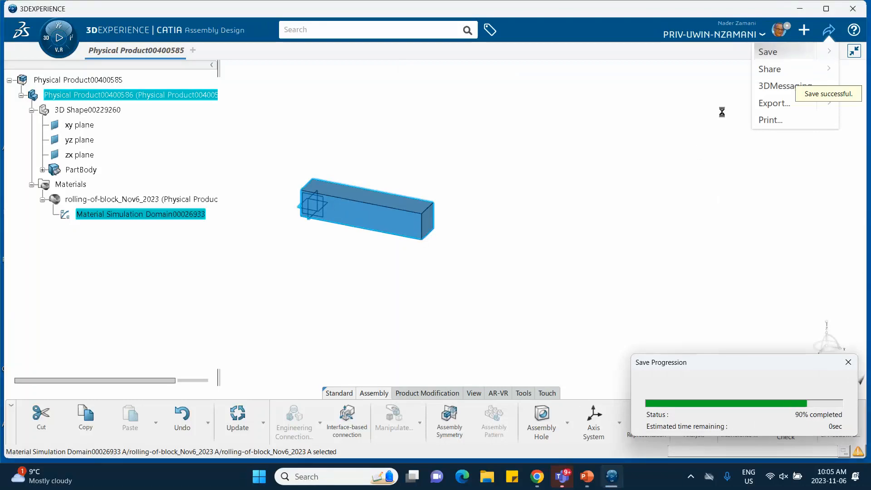
Step: Open the rolling-process Excel file from the desktop to review its true stress and plastic strain table, close it, and return to 3DEXPERIENCE
{"action": "left_click", "coordinate": [798, 9]}
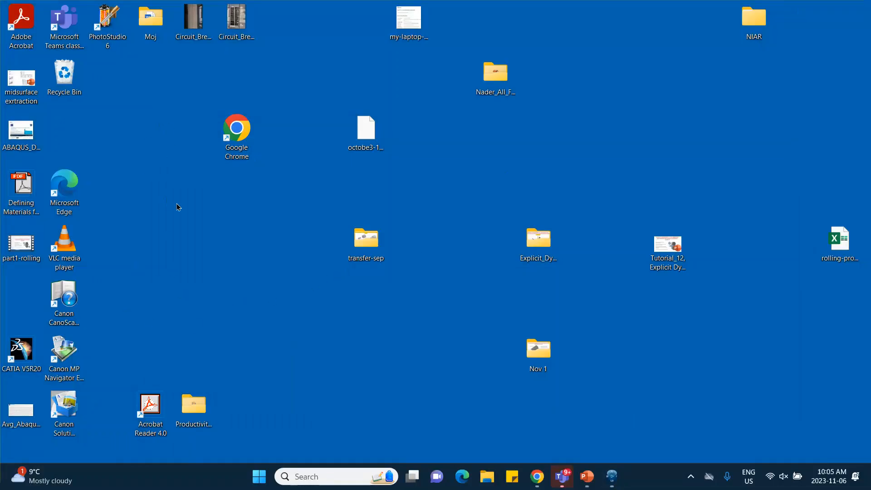
{"action": "double_click", "coordinate": [837, 244]}
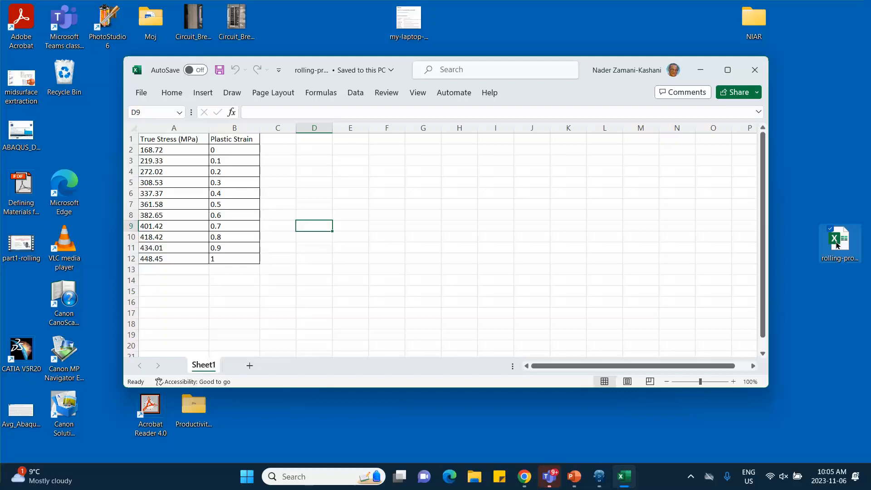
{"action": "left_click", "coordinate": [755, 69]}
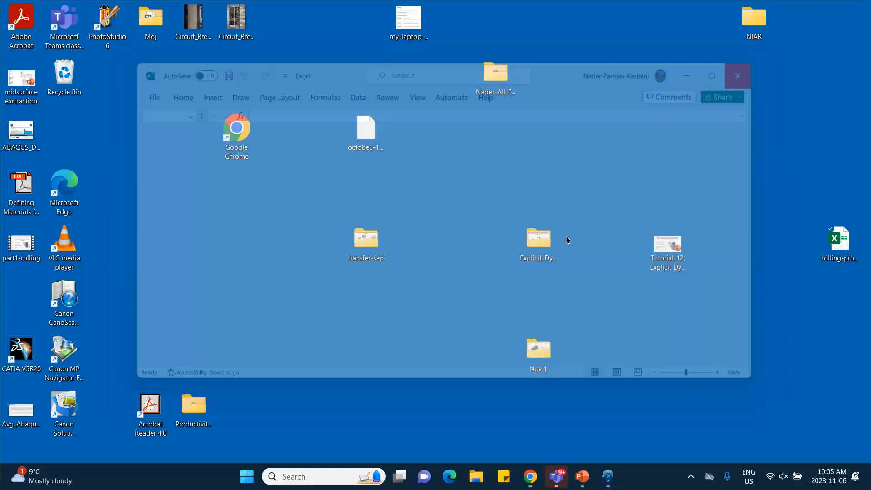
{"action": "left_click", "coordinate": [613, 477]}
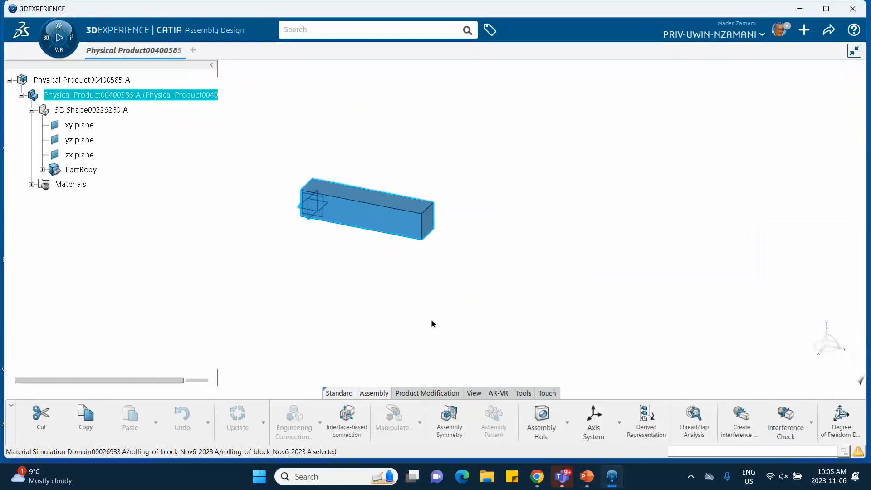
{"action": "left_click", "coordinate": [426, 319]}
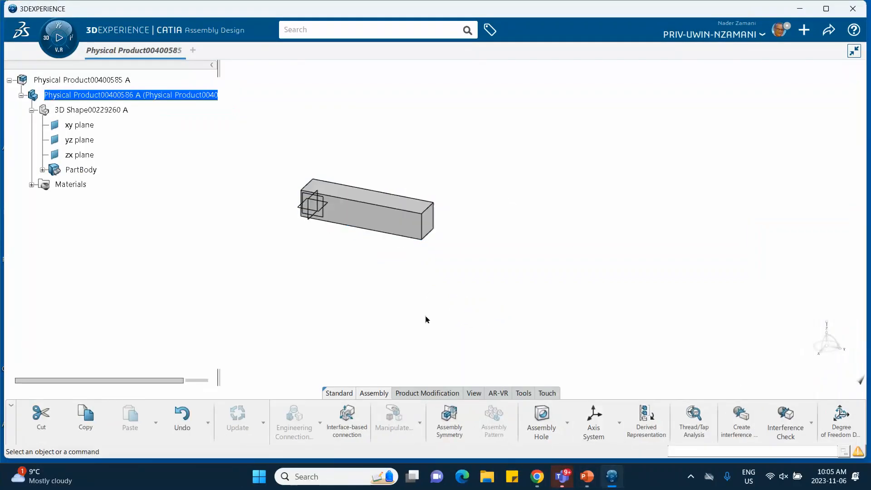
{"action": "middle_click_drag", "start_coordinate": [412, 273], "coordinate": [305, 243]}
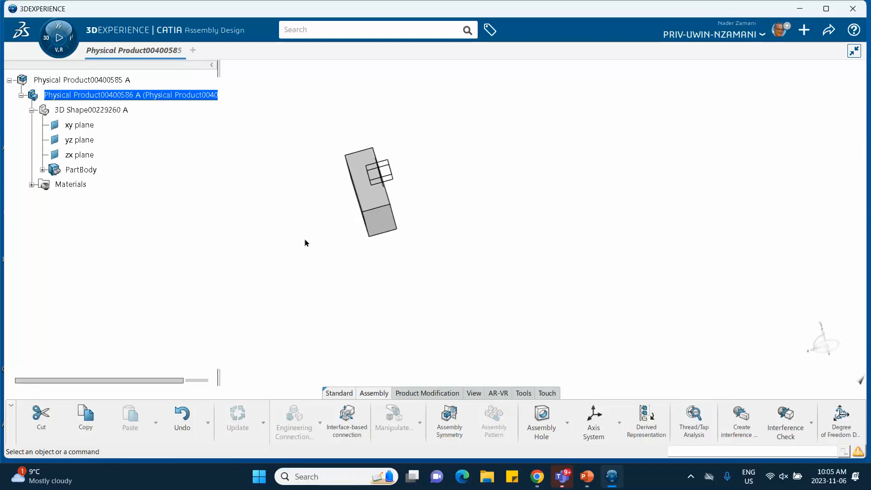
{"action": "middle_click_drag", "start_coordinate": [408, 205], "coordinate": [444, 232]}
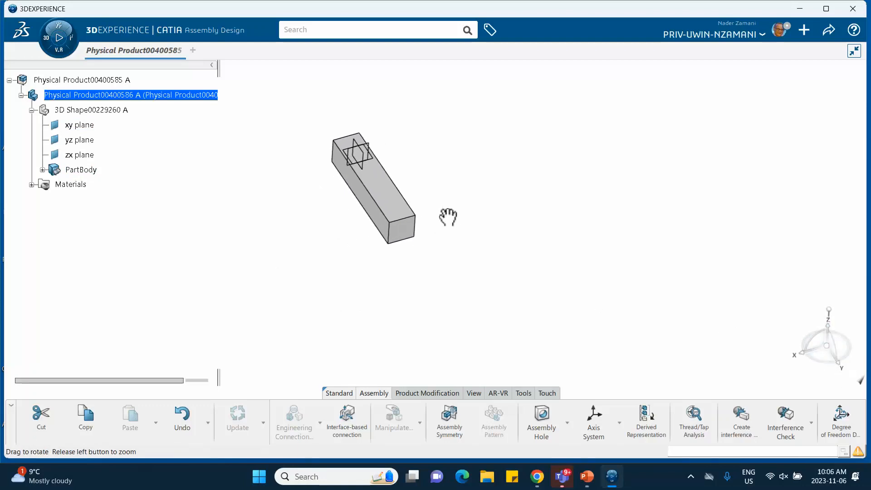
{"action": "middle_click_drag", "start_coordinate": [448, 213], "coordinate": [404, 228]}
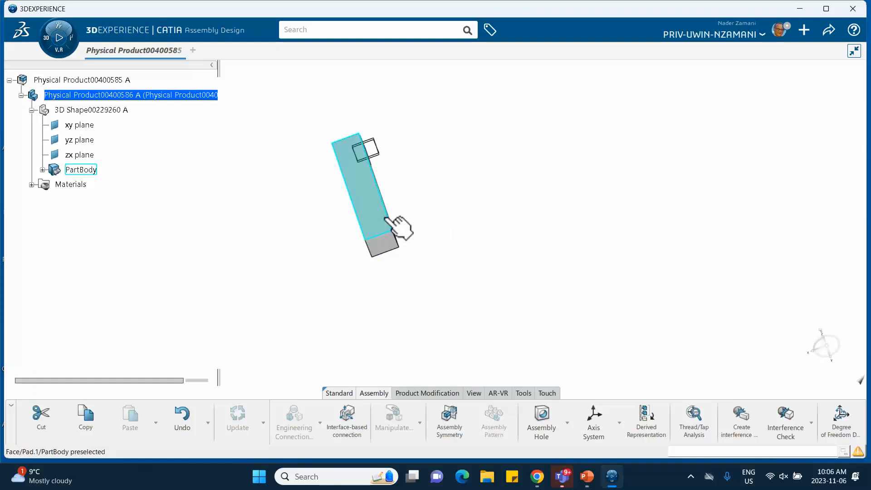
{"action": "middle_click_drag", "start_coordinate": [359, 302], "coordinate": [415, 305]}
{"action": "middle_click_drag", "start_coordinate": [270, 245], "coordinate": [292, 288]}
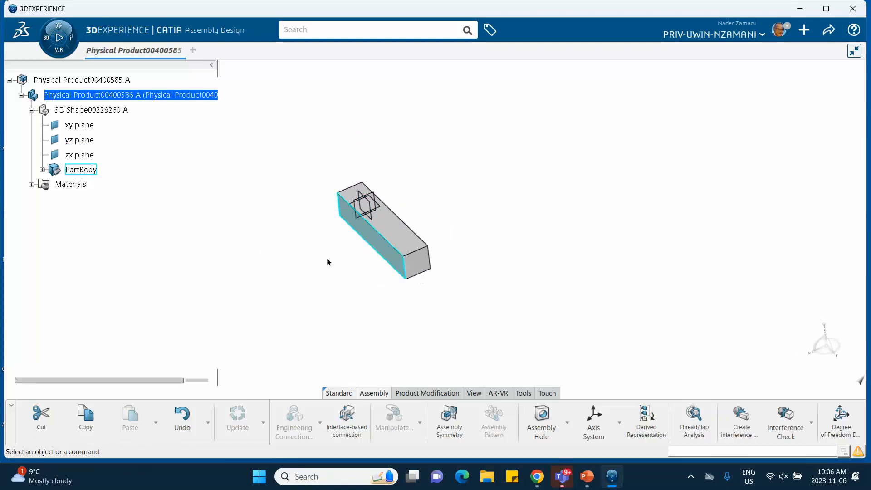
{"action": "middle_click_drag", "start_coordinate": [327, 259], "coordinate": [376, 317]}
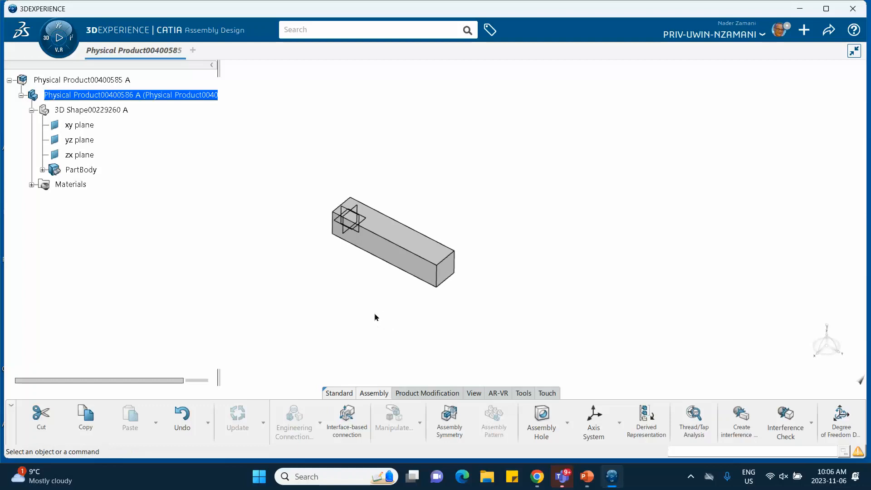
Step: Save the root product and insert a new 3D Part under it
{"action": "left_click", "coordinate": [87, 82]}
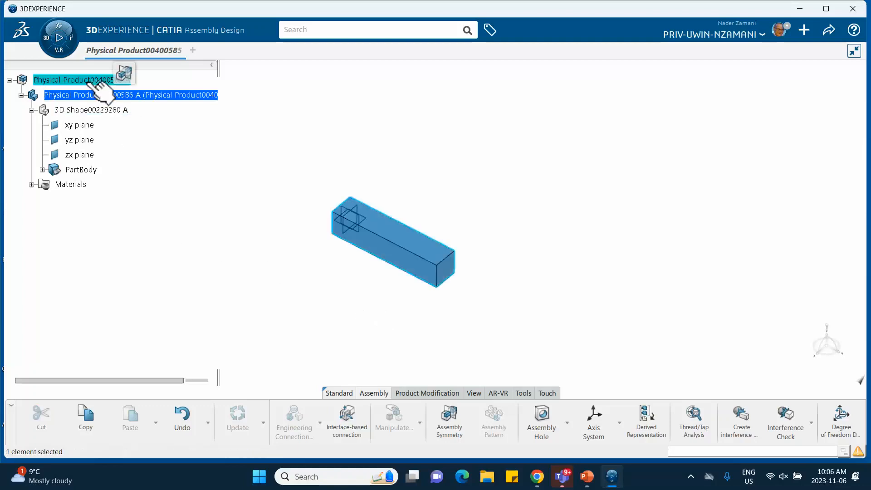
{"action": "left_click", "coordinate": [828, 31]}
{"action": "left_click", "coordinate": [783, 53]}
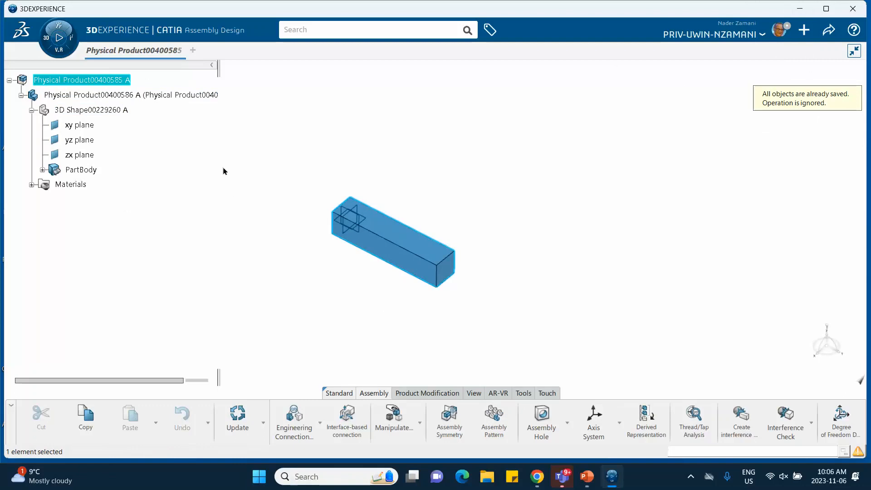
{"action": "right_click", "coordinate": [116, 81]}
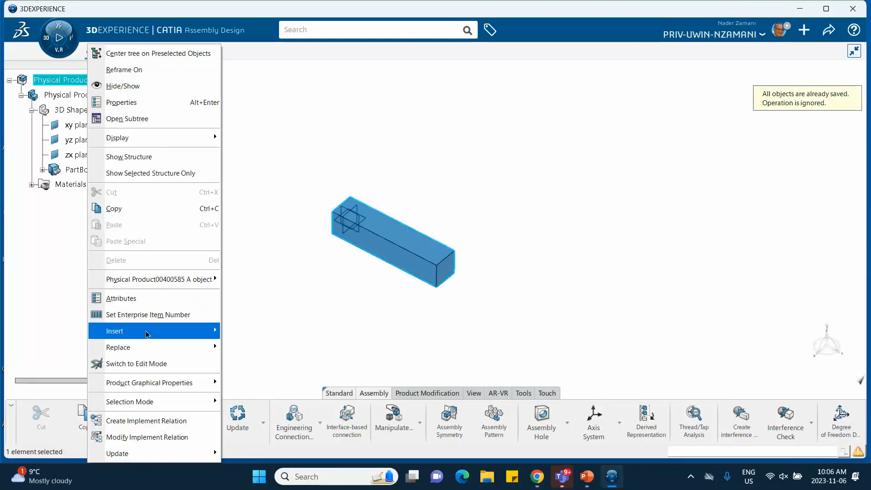
{"action": "mouse_move", "coordinate": [147, 335]}
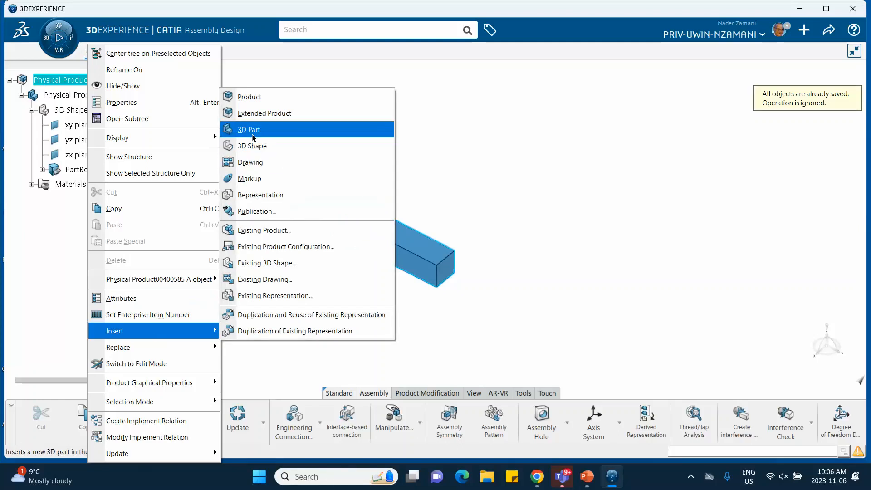
{"action": "left_click", "coordinate": [250, 129]}
{"action": "left_click", "coordinate": [21, 199]}
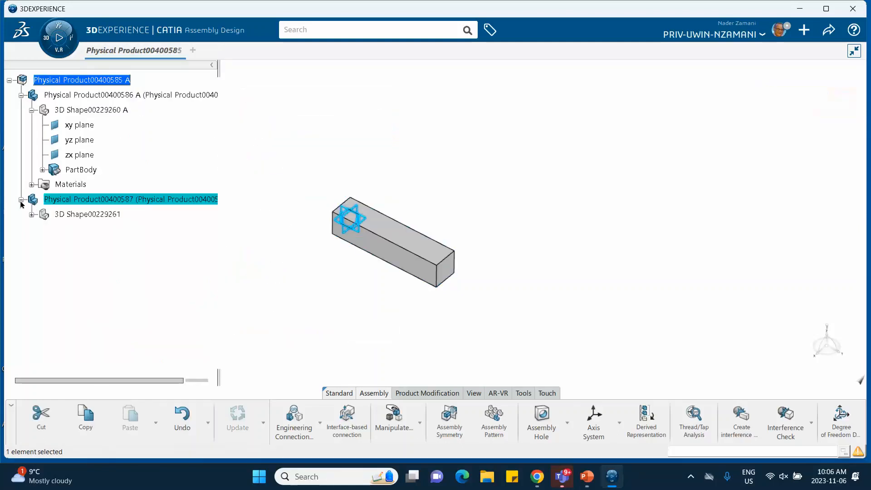
{"action": "left_click", "coordinate": [156, 286]}
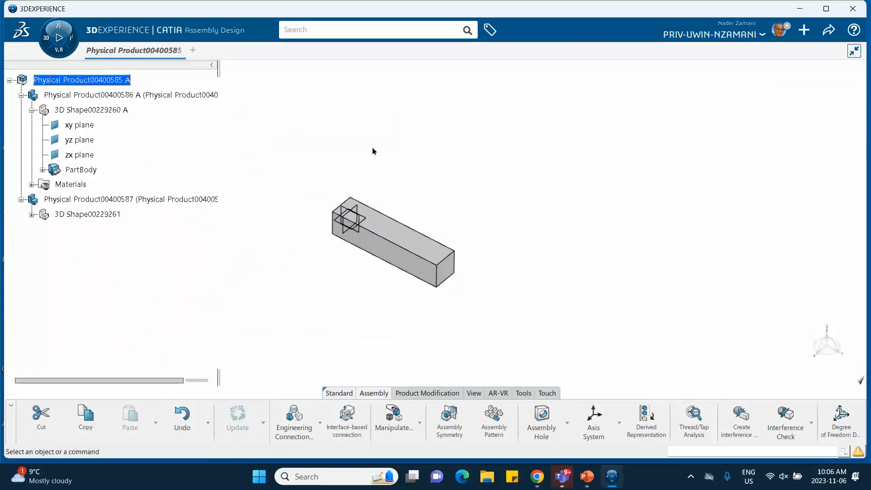
Step: Switch to PowerPoint to check the roller radius and gap on slide 2, and return to 3DEXPERIENCE
{"action": "middle_click_drag", "start_coordinate": [372, 151], "coordinate": [375, 189]}
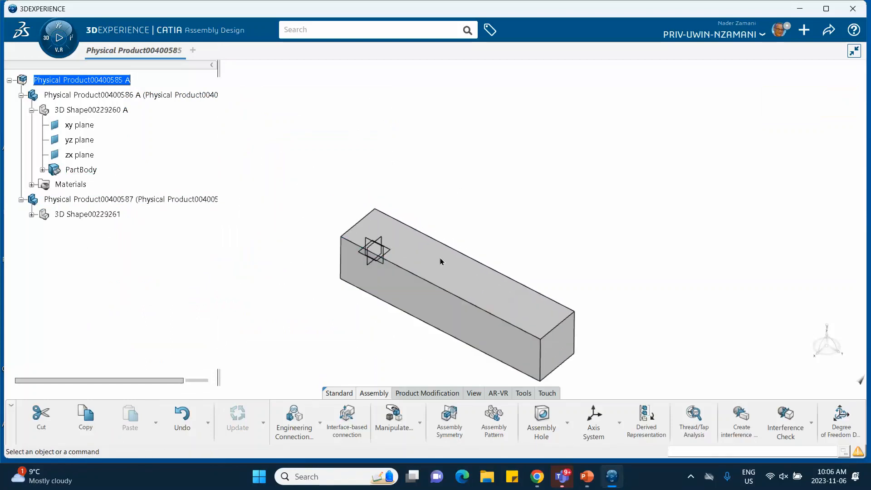
{"action": "left_click", "coordinate": [586, 482]}
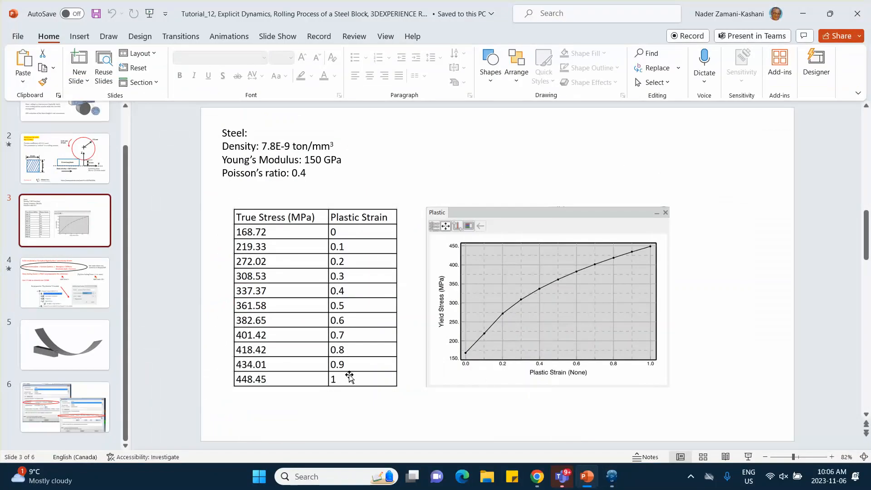
{"action": "left_click", "coordinate": [74, 169]}
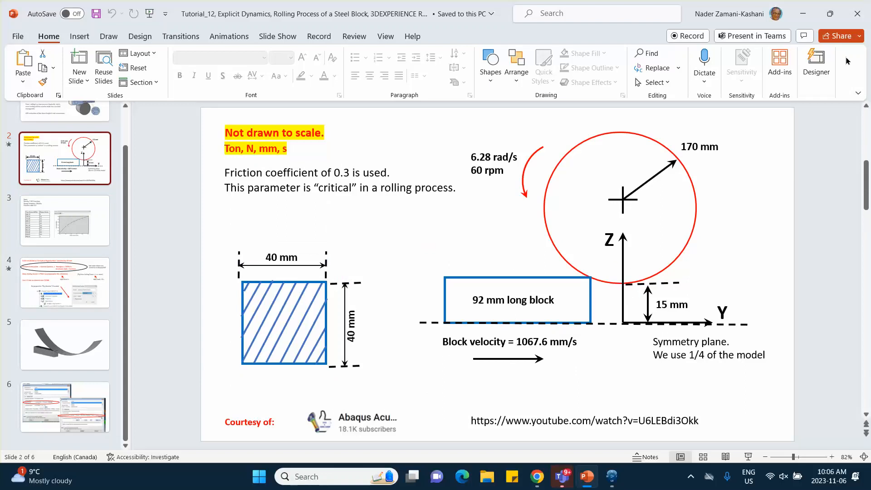
{"action": "left_click", "coordinate": [803, 13]}
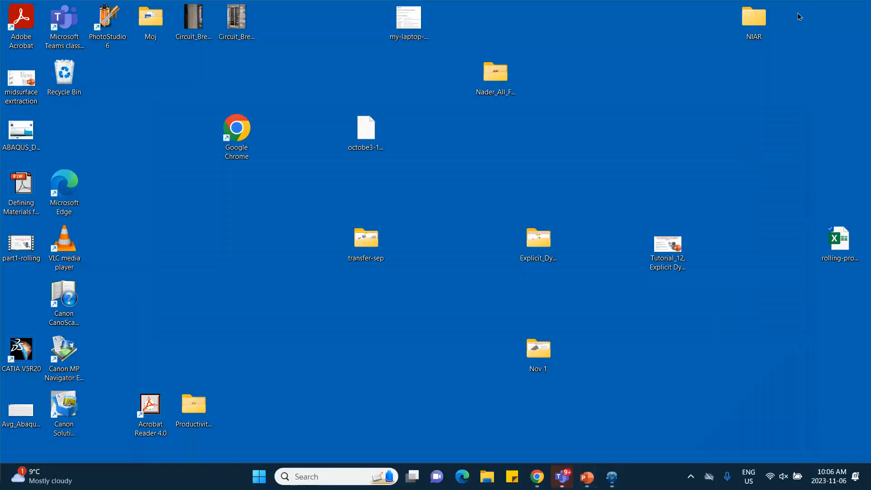
{"action": "left_click", "coordinate": [612, 476]}
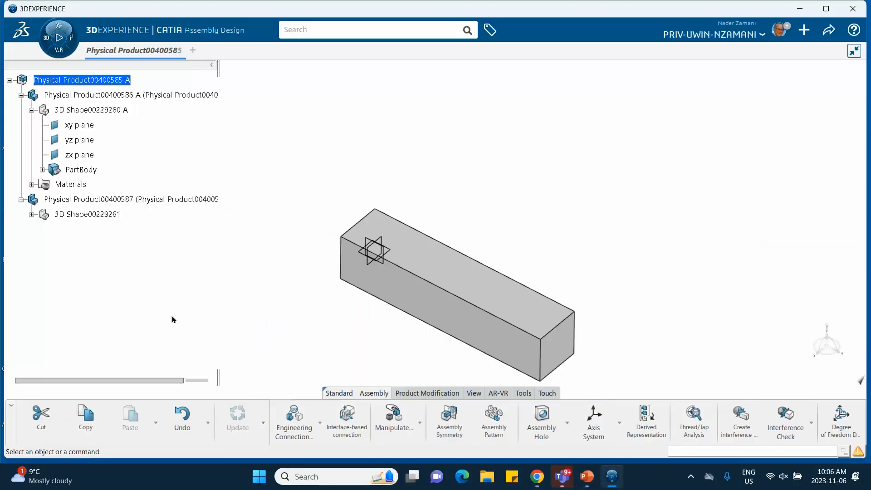
Step: Activate the new part's 3D shape in Part Design and show the essential modelling commands
{"action": "left_click", "coordinate": [80, 214]}
{"action": "double_click", "coordinate": [71, 213]}
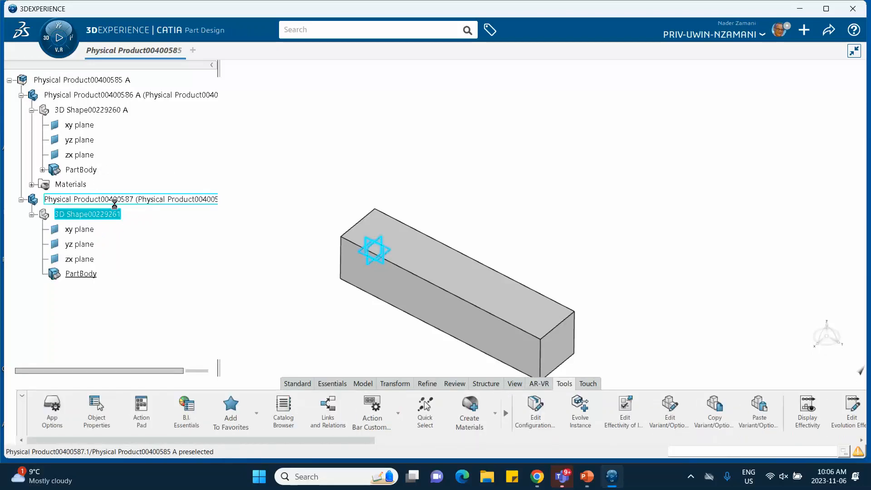
{"action": "left_click", "coordinate": [332, 383]}
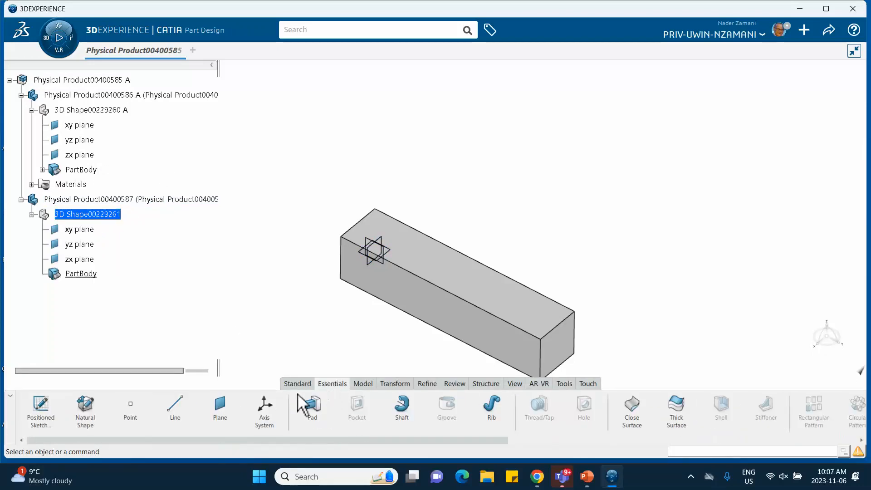
Step: Create a point by coordinates at X 0, Y 0, Z 185 mm in the new part as the roller centre
{"action": "left_click", "coordinate": [131, 410]}
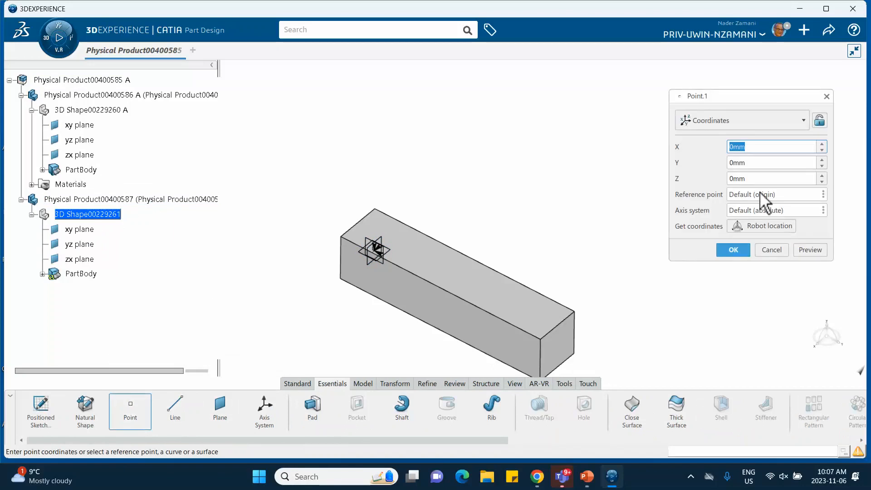
{"action": "left_click", "coordinate": [758, 178]}
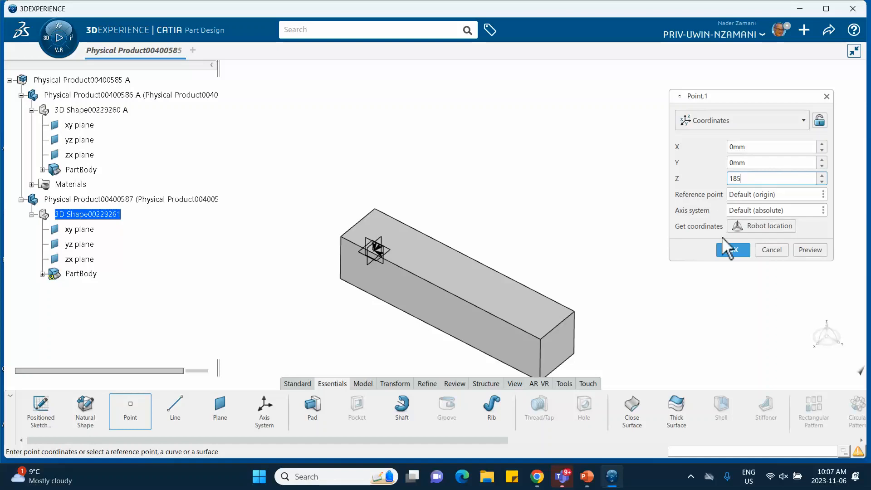
{"action": "left_click", "coordinate": [731, 250]}
{"action": "middle_click_drag", "start_coordinate": [491, 167], "coordinate": [511, 243]}
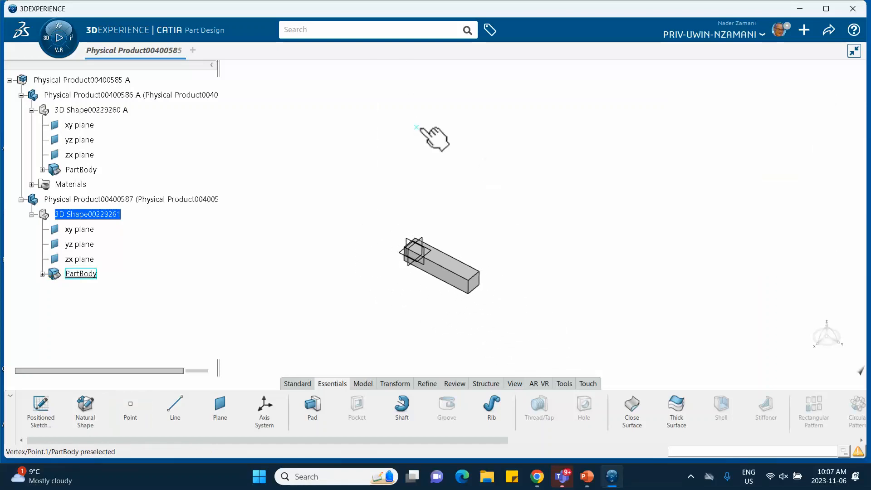
{"action": "middle_click_drag", "start_coordinate": [352, 204], "coordinate": [349, 121]}
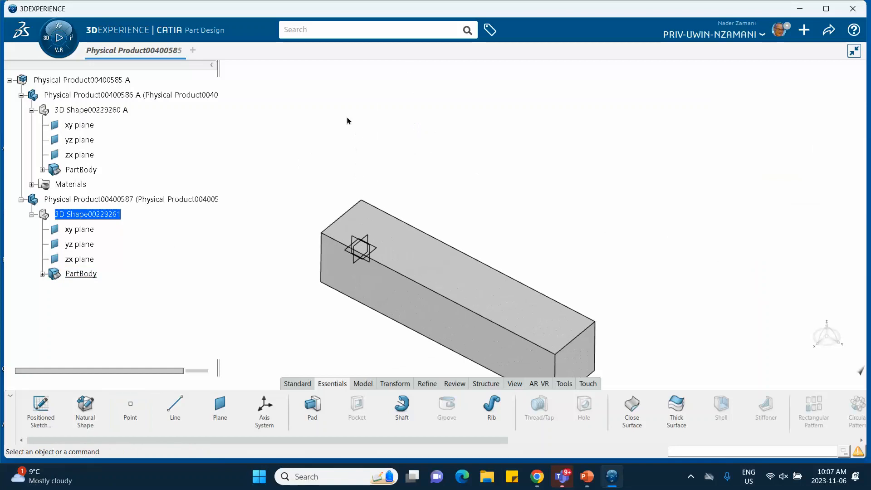
Step: Sketch an arc on the second part's yz plane, centred on the roller centre point, with radius about 160 mm spanning about 56 degrees
{"action": "left_click", "coordinate": [82, 244]}
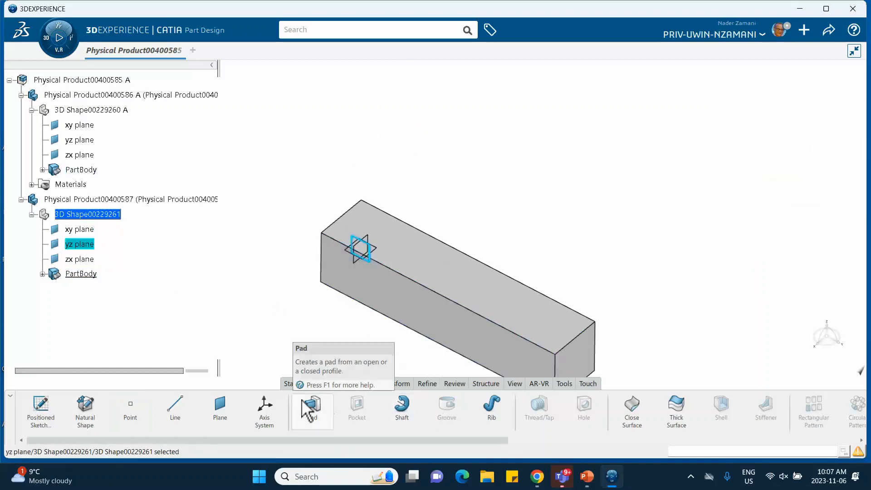
{"action": "left_click", "coordinate": [42, 409]}
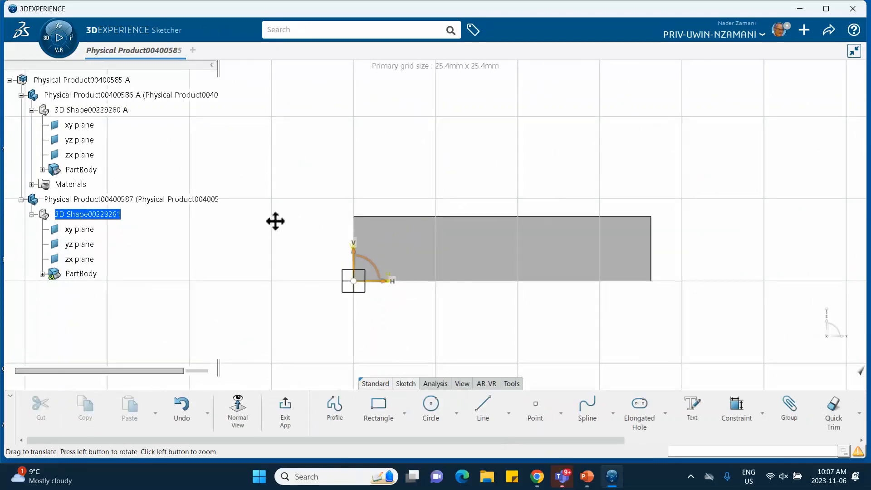
{"action": "mouse_move", "coordinate": [275, 220]}
{"action": "middle_mouse_down"}
{"action": "mouse_move", "coordinate": [336, 280]}
{"action": "mouse_move", "coordinate": [363, 352]}
{"action": "middle_mouse_up"}
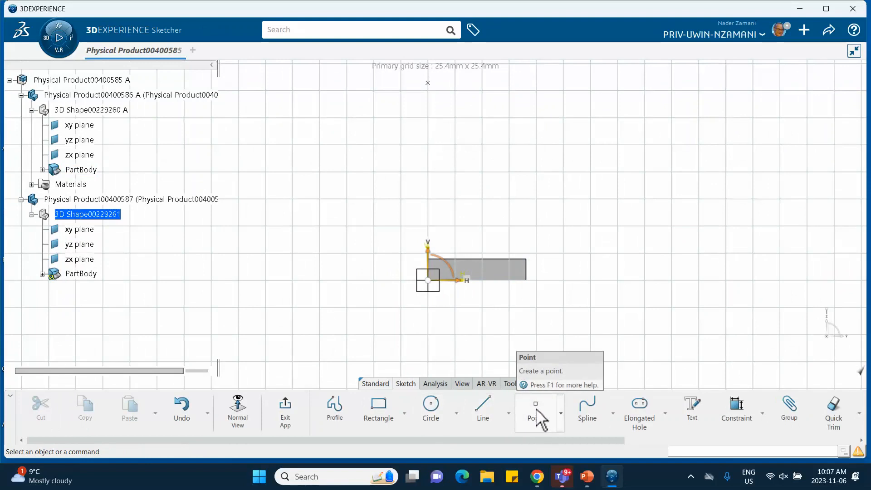
{"action": "left_click", "coordinate": [455, 413]}
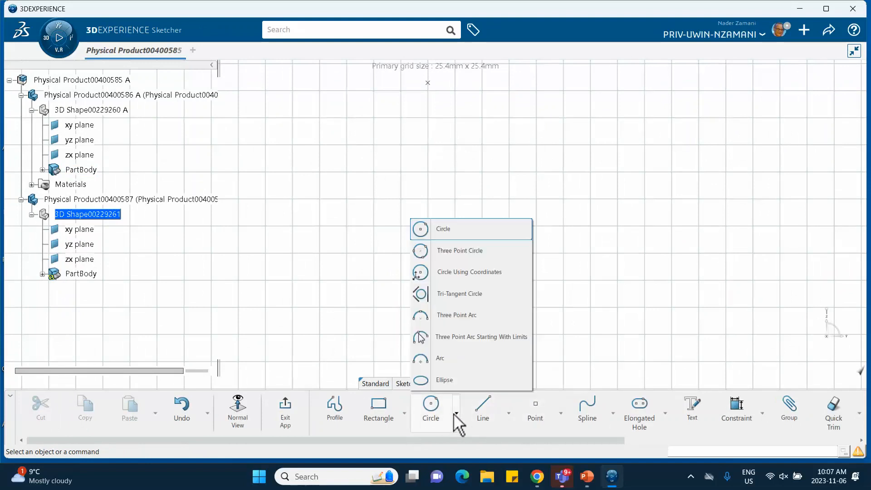
{"action": "left_click", "coordinate": [442, 358]}
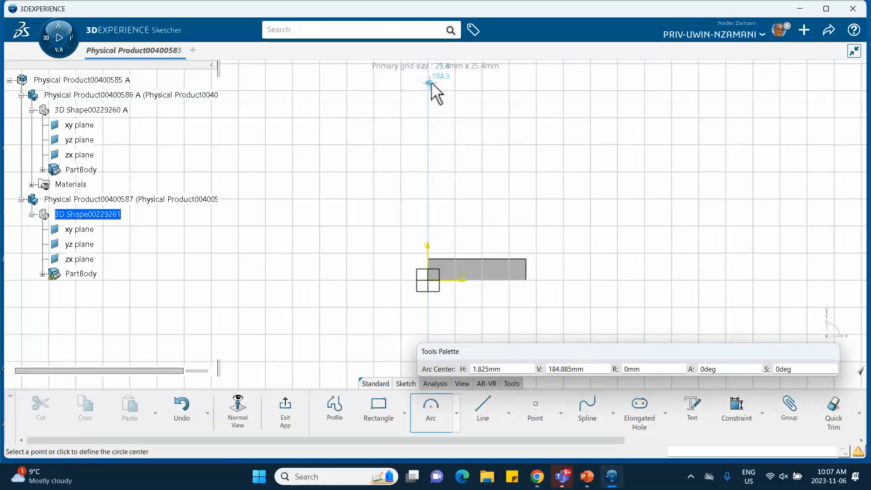
{"action": "left_click", "coordinate": [428, 83]}
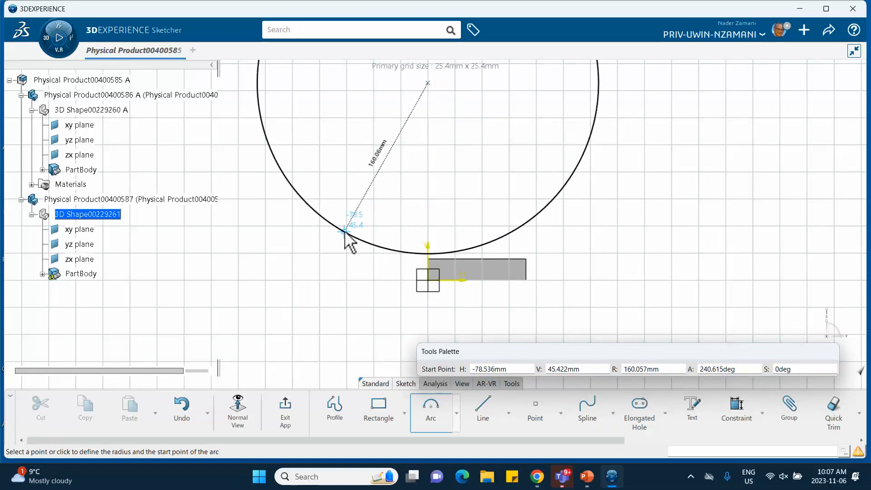
{"action": "left_click", "coordinate": [344, 232]}
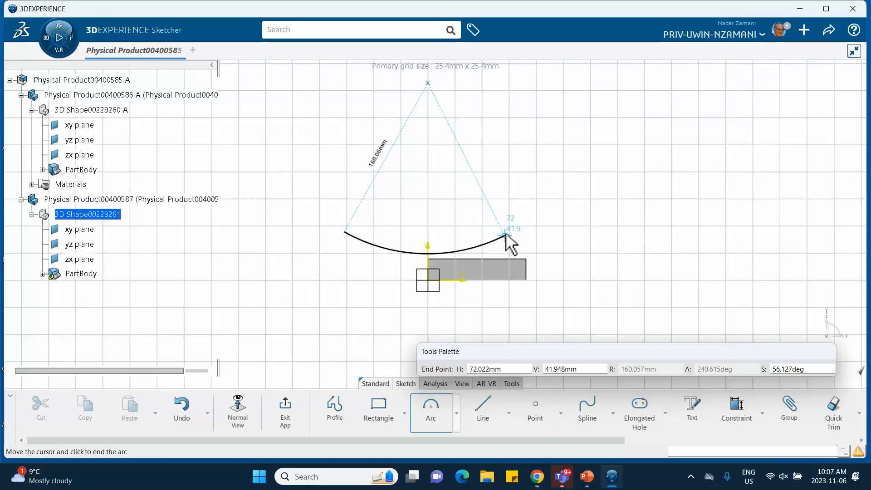
{"action": "left_click", "coordinate": [504, 235]}
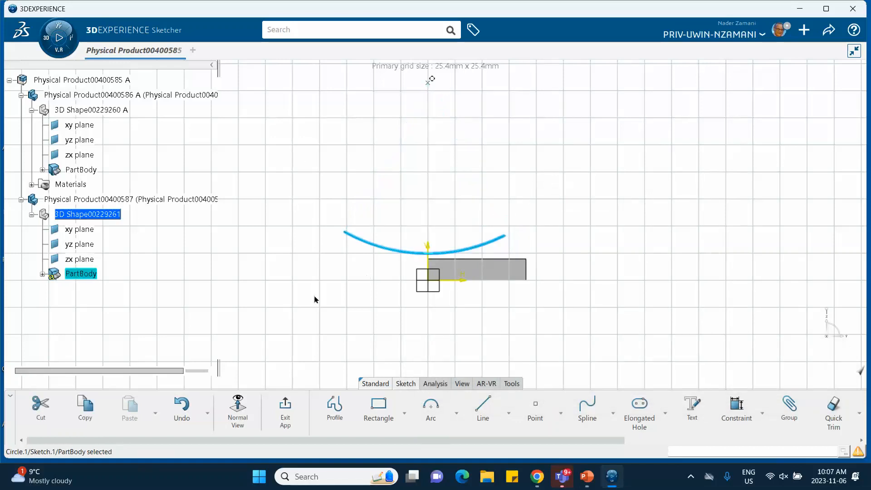
{"action": "left_click", "coordinate": [281, 296]}
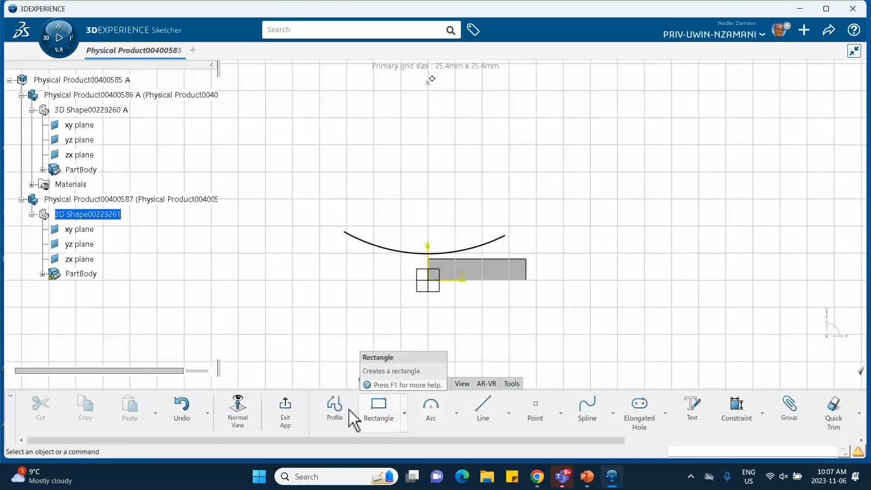
Step: Constrain the roller arc's radius to 170 mm
{"action": "left_click", "coordinate": [735, 415]}
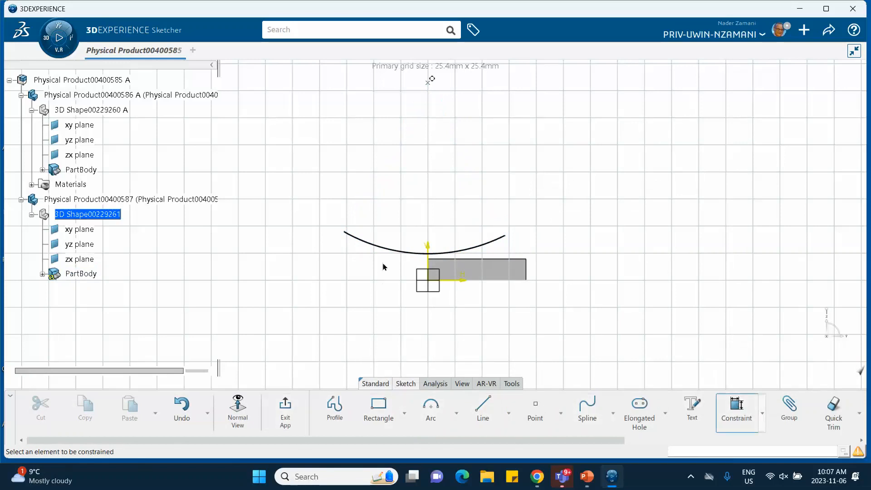
{"action": "left_click", "coordinate": [398, 252]}
{"action": "left_click", "coordinate": [358, 290]}
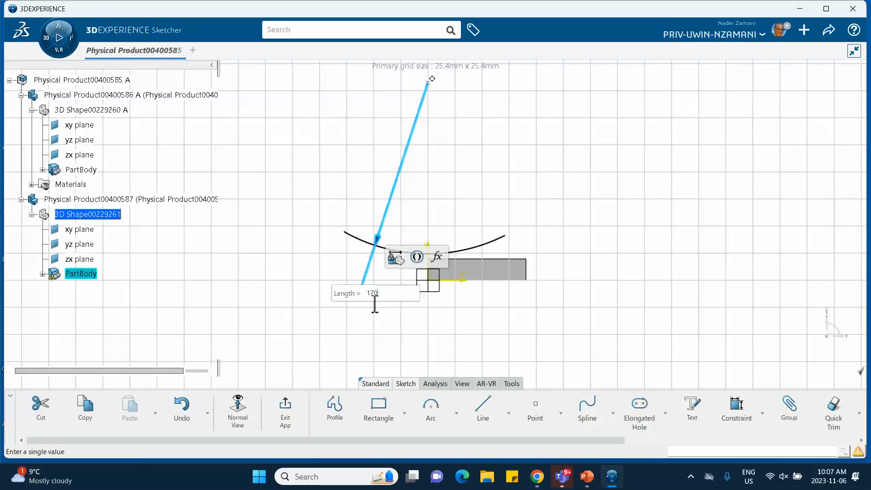
{"action": "key", "text": "Return"}
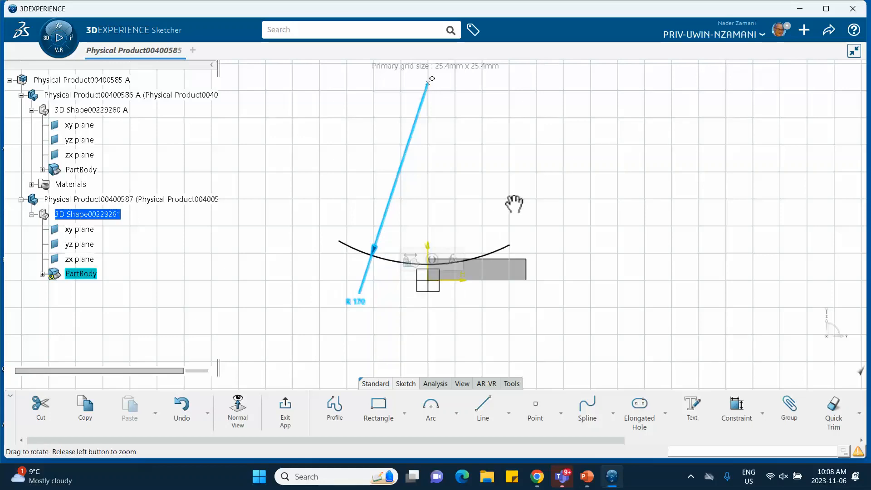
{"action": "middle_click_drag", "start_coordinate": [516, 202], "coordinate": [526, 150]}
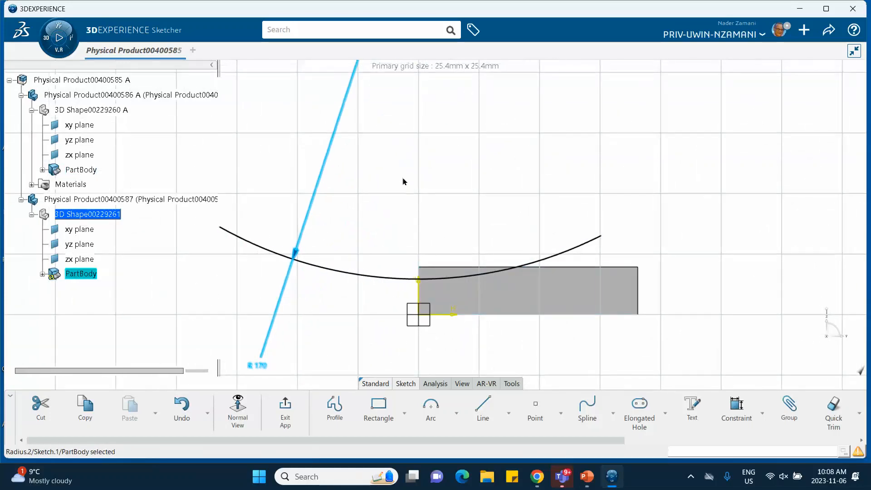
{"action": "mouse_move", "coordinate": [404, 181]}
{"action": "middle_mouse_down"}
{"action": "mouse_move", "coordinate": [420, 179]}
{"action": "mouse_move", "coordinate": [437, 218]}
{"action": "mouse_move", "coordinate": [468, 206]}
{"action": "mouse_move", "coordinate": [486, 229]}
{"action": "middle_mouse_up"}
{"action": "left_click", "coordinate": [485, 316]}
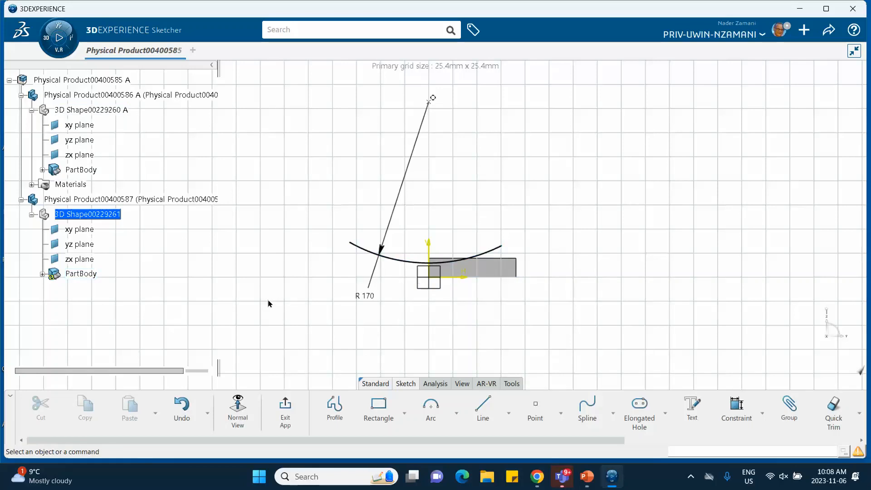
Step: Activate the root product and save it with the roller arc sketch
{"action": "left_click", "coordinate": [93, 80]}
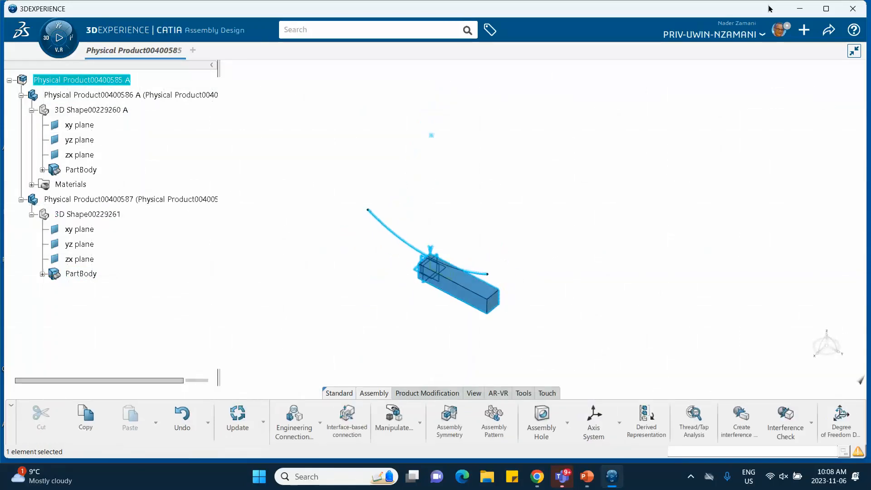
{"action": "left_click", "coordinate": [829, 31]}
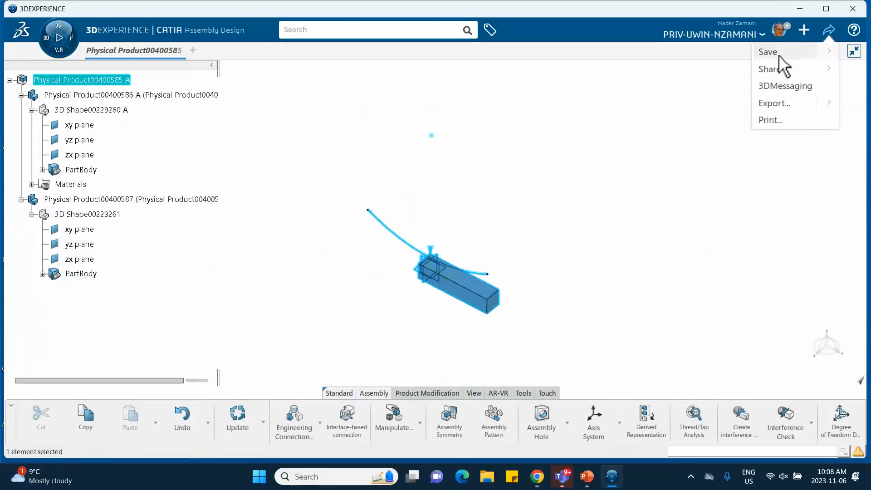
{"action": "left_click", "coordinate": [771, 52]}
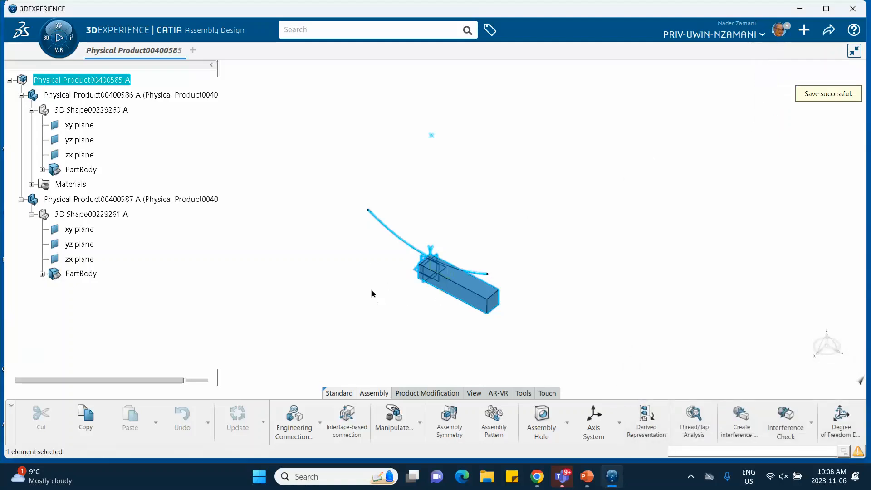
Step: Reopen and exit the roller arc sketch, and switch the roller part to Generative Shape Design
{"action": "left_click", "coordinate": [383, 224]}
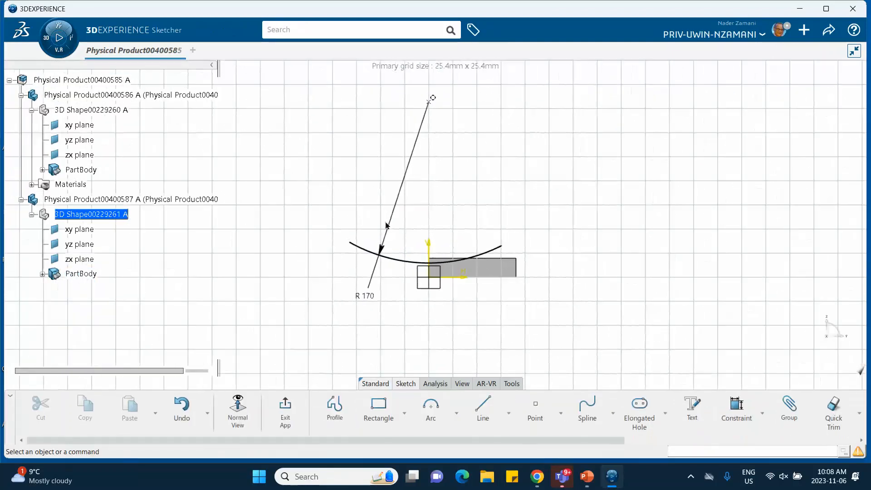
{"action": "left_click", "coordinate": [285, 411]}
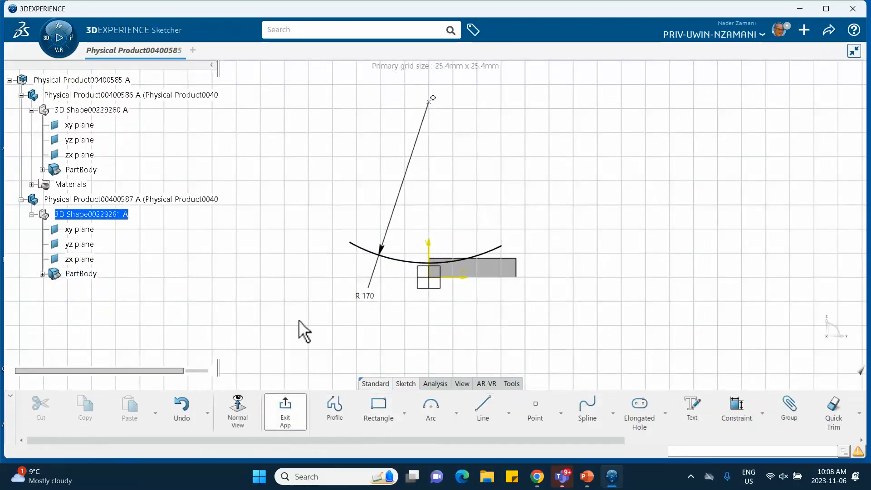
{"action": "left_click", "coordinate": [59, 39]}
{"action": "scroll", "coordinate": [82, 323], "scroll_direction": "down", "scroll_amount": 2}
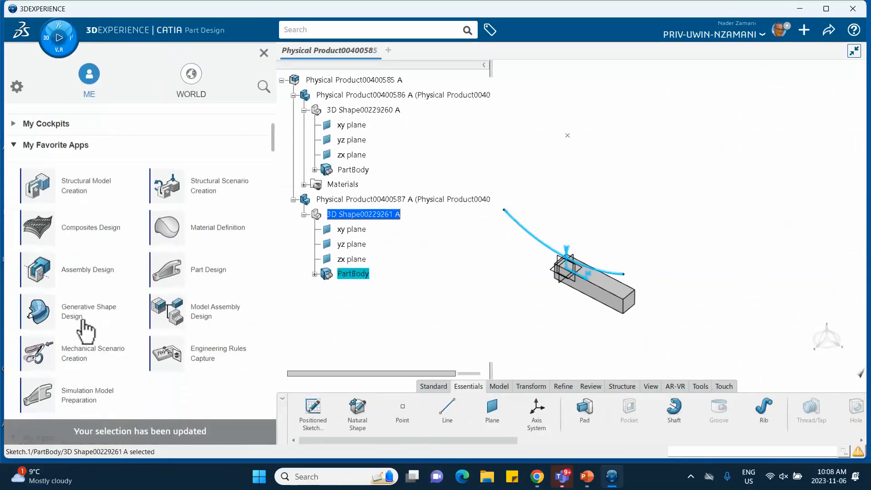
{"action": "left_click", "coordinate": [78, 319]}
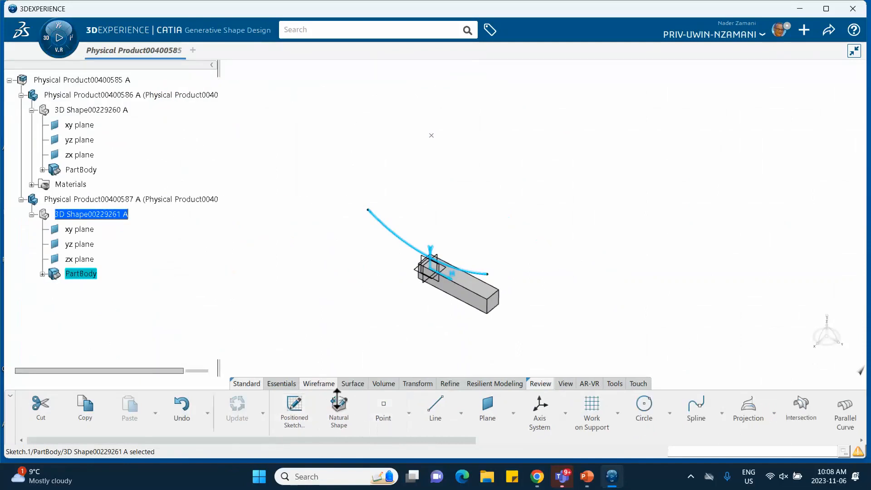
Step: Extrude the roller arc sketch into a surface that covers the block's width and extends slightly beyond it
{"action": "left_click", "coordinate": [353, 384]}
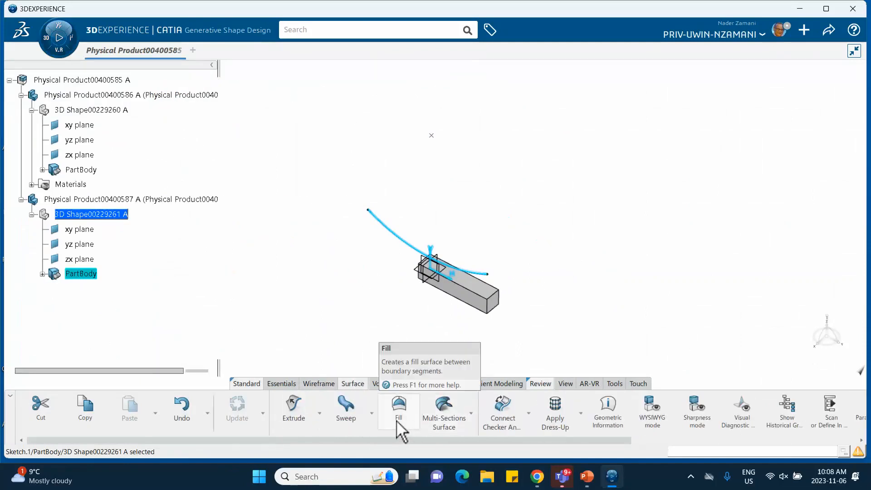
{"action": "left_click", "coordinate": [297, 410]}
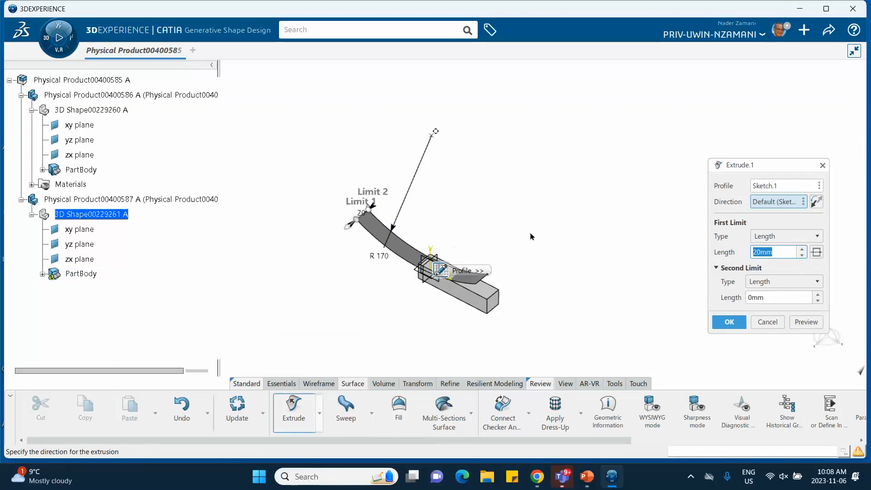
{"action": "middle_click_drag", "start_coordinate": [530, 234], "coordinate": [447, 276]}
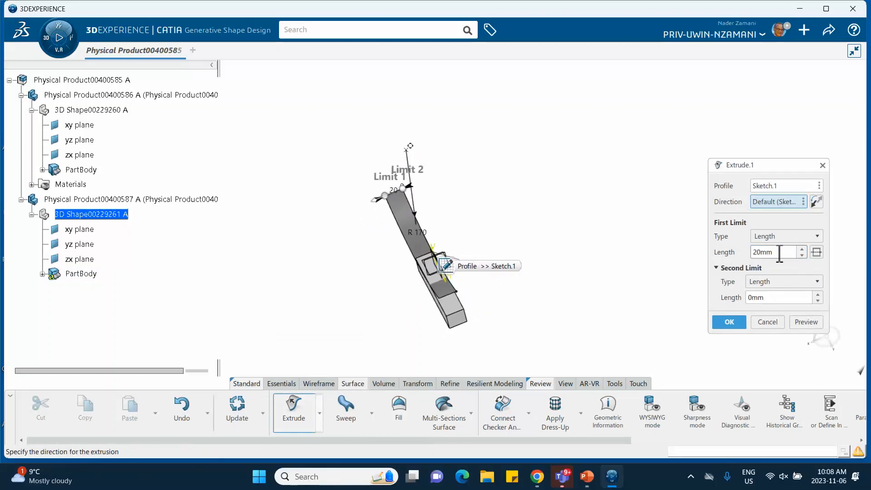
{"action": "middle_click_drag", "start_coordinate": [597, 264], "coordinate": [446, 305]}
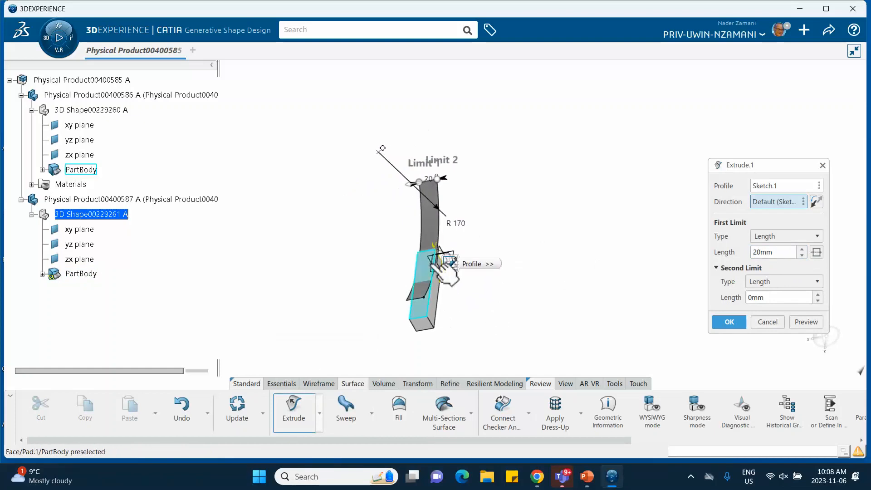
{"action": "middle_click_drag", "start_coordinate": [350, 311], "coordinate": [504, 273]}
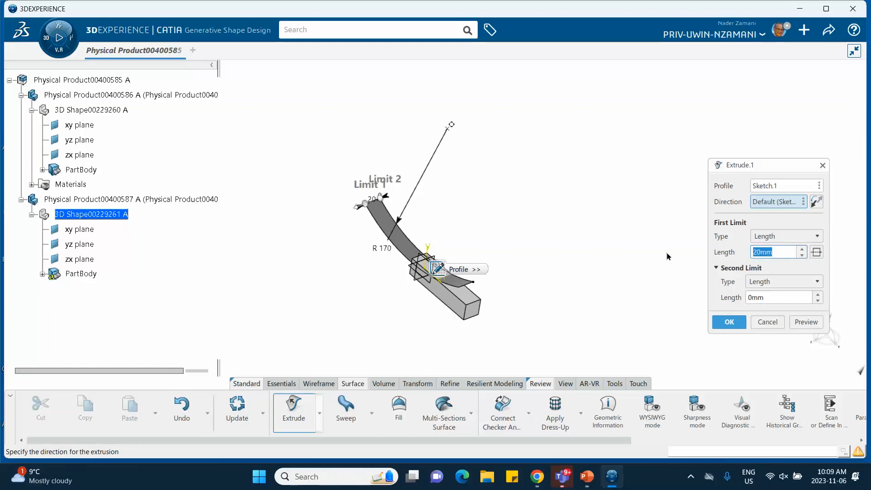
{"action": "left_click", "coordinate": [729, 321]}
{"action": "middle_click_drag", "start_coordinate": [591, 284], "coordinate": [508, 303]}
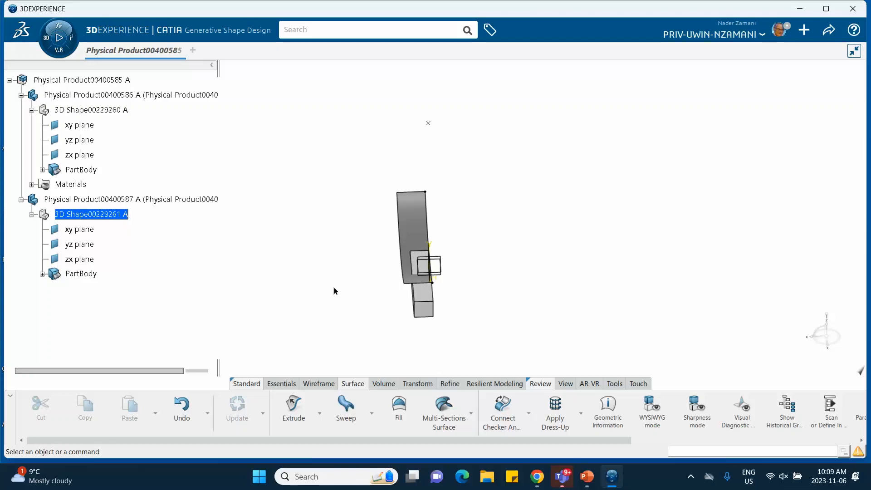
{"action": "middle_click_drag", "start_coordinate": [334, 290], "coordinate": [508, 283]}
{"action": "scroll", "coordinate": [109, 198], "scroll_direction": "up", "scroll_amount": 4}
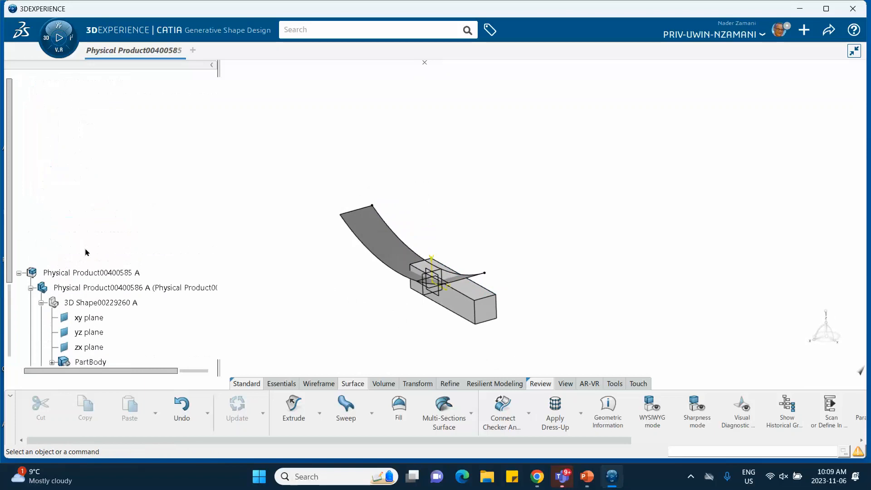
Step: Activate the root product in Assembly Design and save it with the extruded roller surface
{"action": "double_click", "coordinate": [98, 275]}
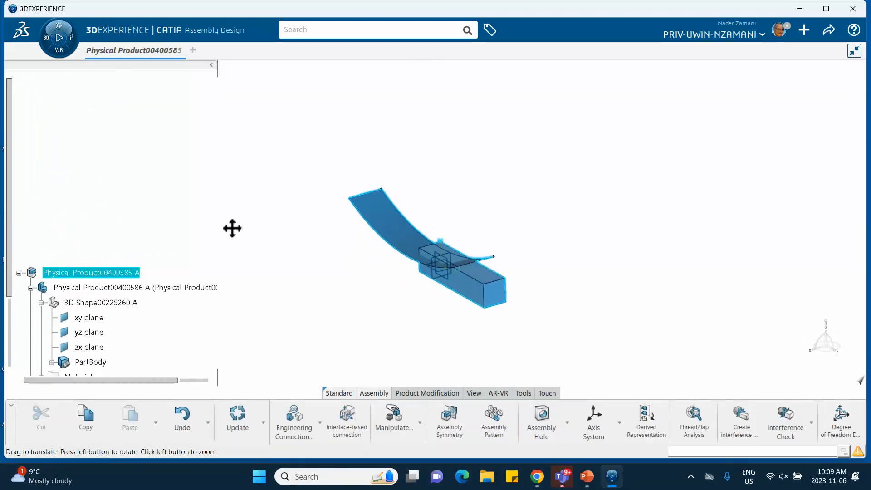
{"action": "left_click", "coordinate": [829, 30]}
{"action": "left_click", "coordinate": [767, 52]}
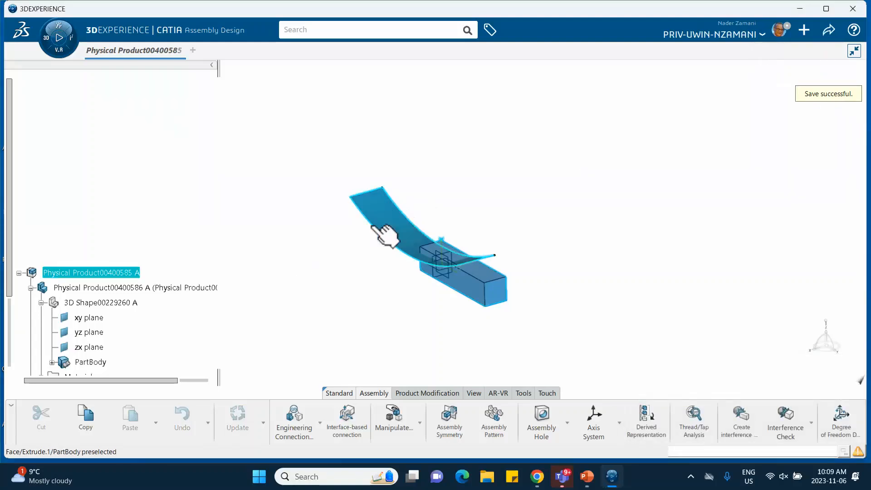
Step: Anchor the roller part in the assembly with a Fix connection and expand the engineering connections in the tree
{"action": "scroll", "coordinate": [190, 173], "scroll_direction": "down", "scroll_amount": 5}
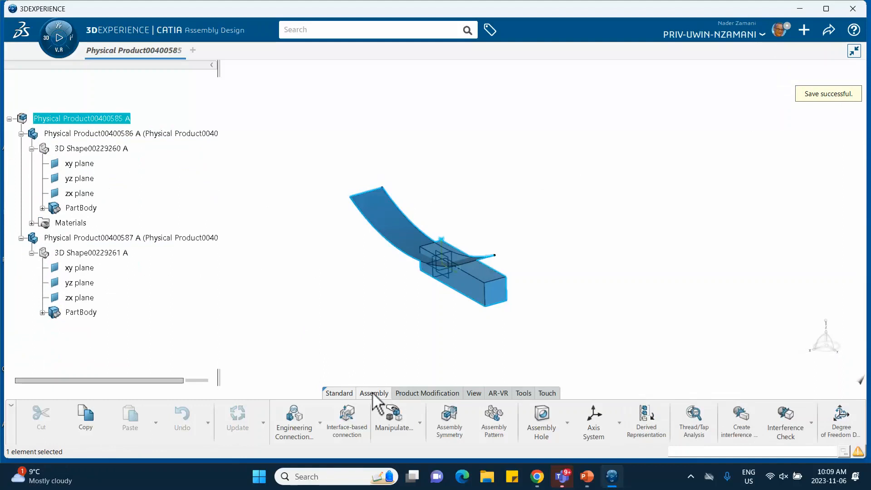
{"action": "left_click", "coordinate": [320, 424]}
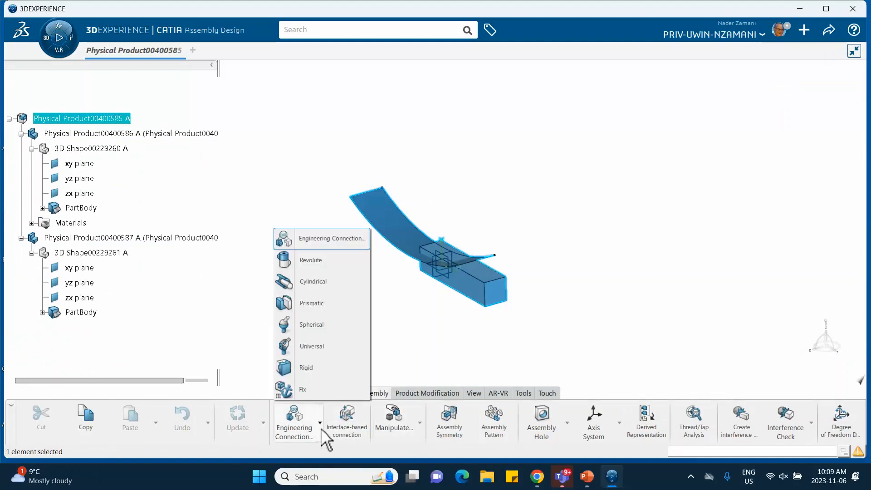
{"action": "left_click", "coordinate": [307, 391]}
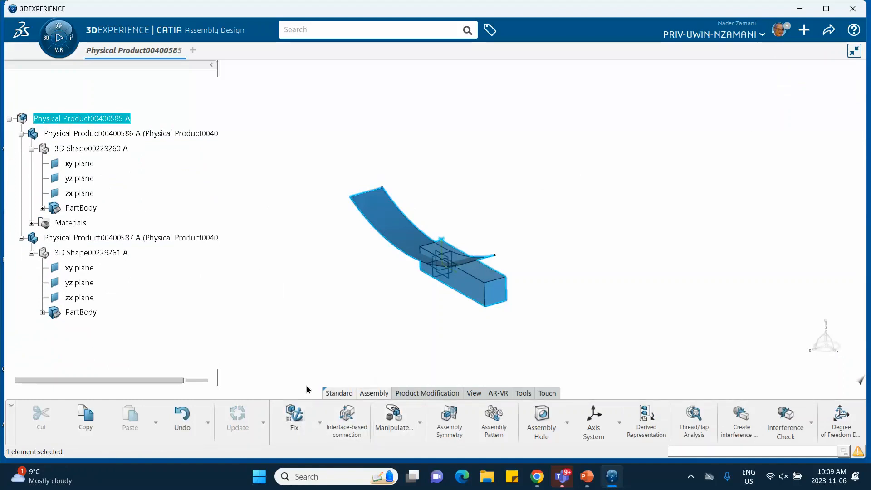
{"action": "left_click", "coordinate": [383, 223]}
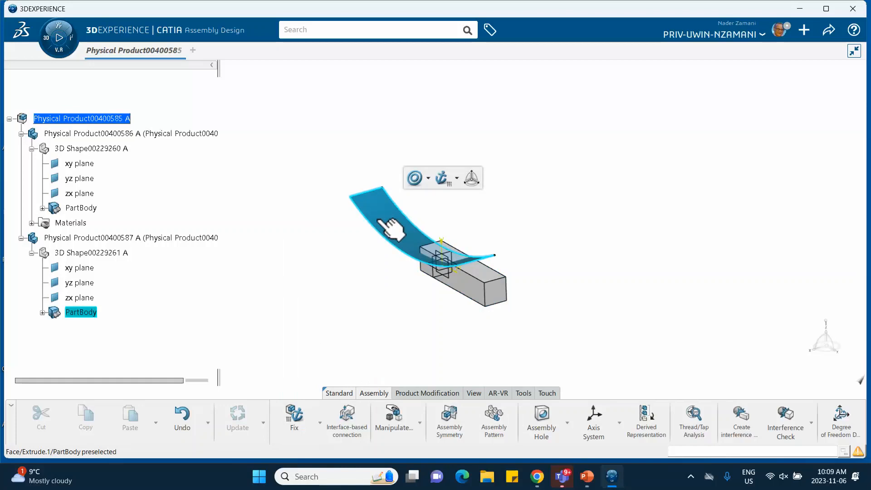
{"action": "left_click", "coordinate": [383, 222]}
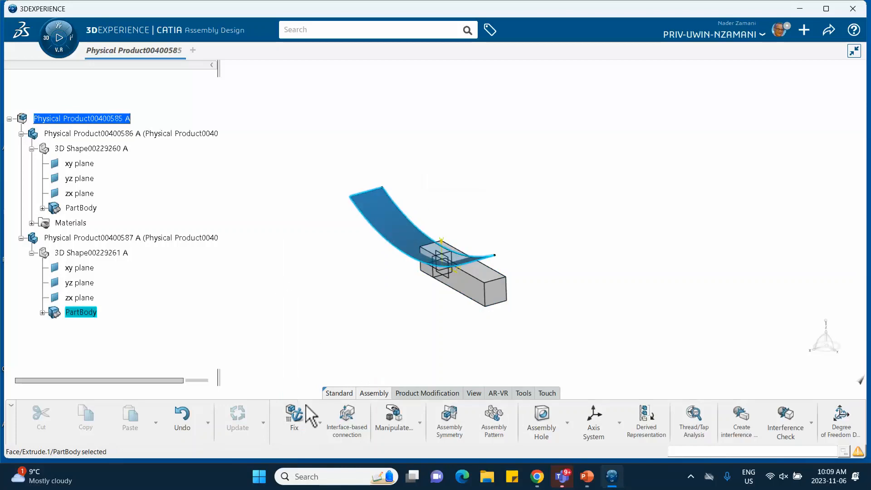
{"action": "left_click", "coordinate": [301, 421]}
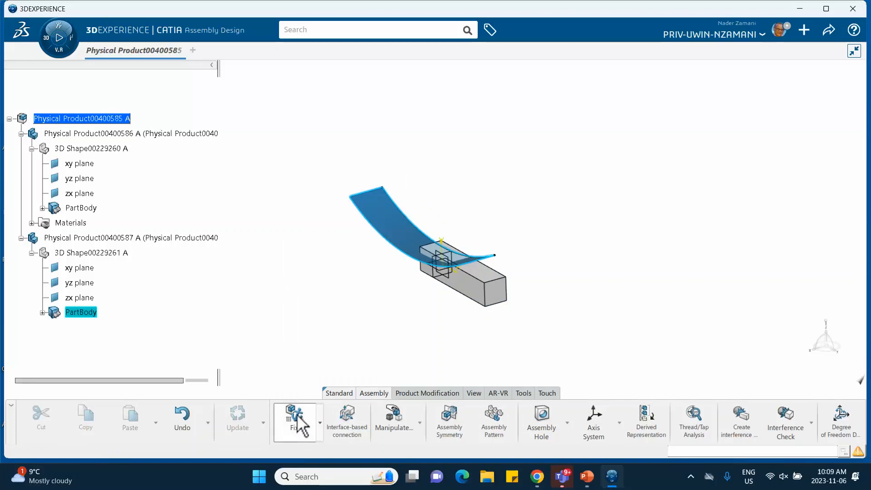
{"action": "left_click", "coordinate": [254, 265]}
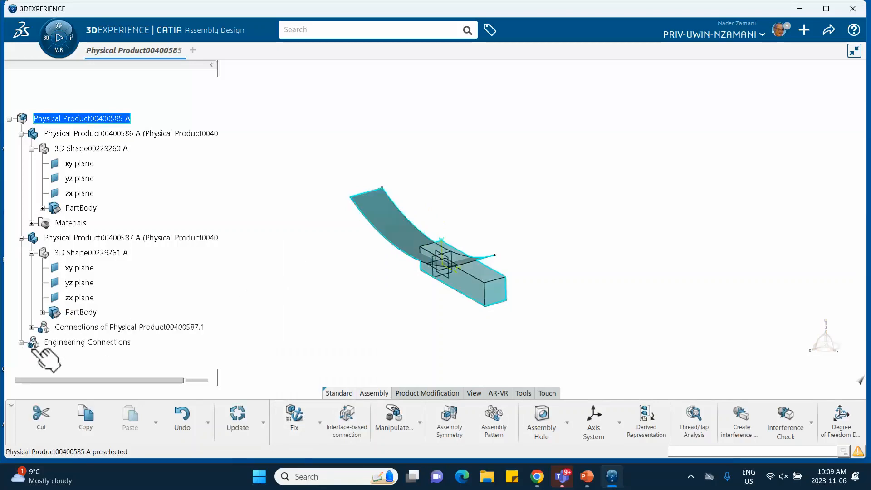
{"action": "left_click", "coordinate": [20, 342]}
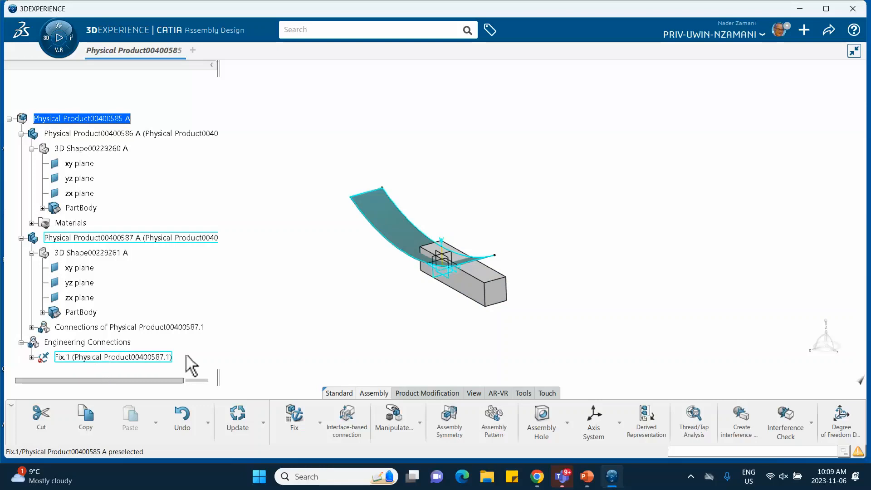
Step: Manipulate the block along the Y axis until it sits clear of the roller surface, beyond the arc's higher end
{"action": "middle_click_drag", "start_coordinate": [285, 335], "coordinate": [415, 356]}
{"action": "middle_click_drag", "start_coordinate": [379, 304], "coordinate": [408, 297]}
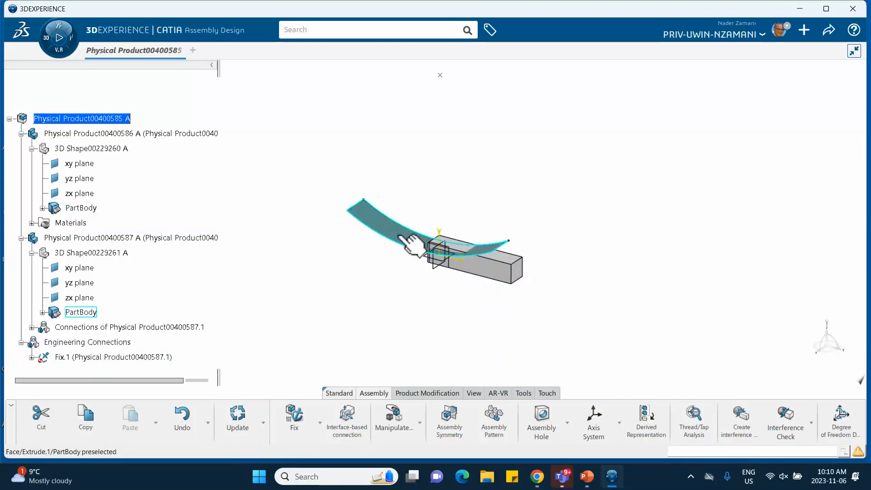
{"action": "middle_click_drag", "start_coordinate": [408, 241], "coordinate": [402, 184]}
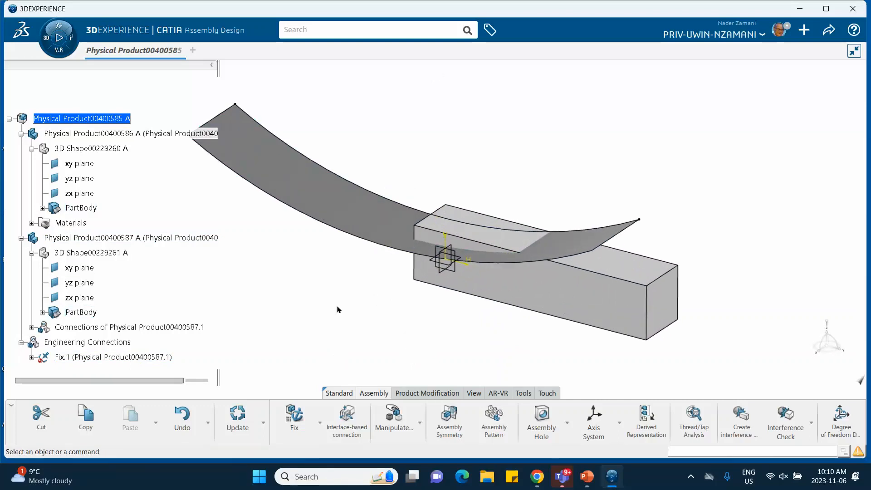
{"action": "middle_click_drag", "start_coordinate": [337, 309], "coordinate": [356, 300]}
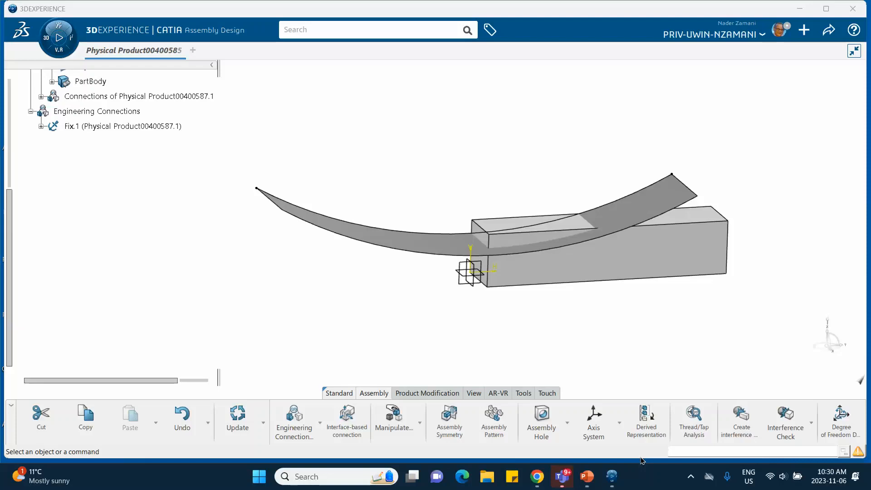
{"action": "middle_click_drag", "start_coordinate": [651, 325], "coordinate": [755, 248]}
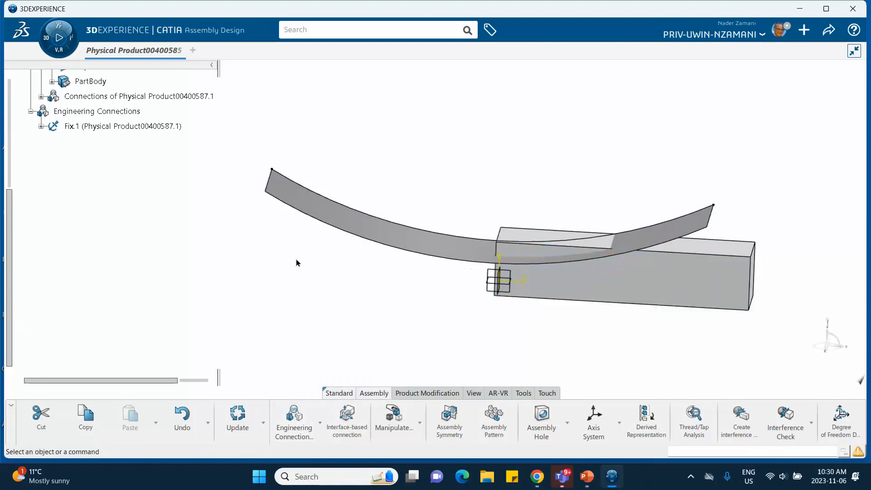
{"action": "left_click", "coordinate": [297, 418]}
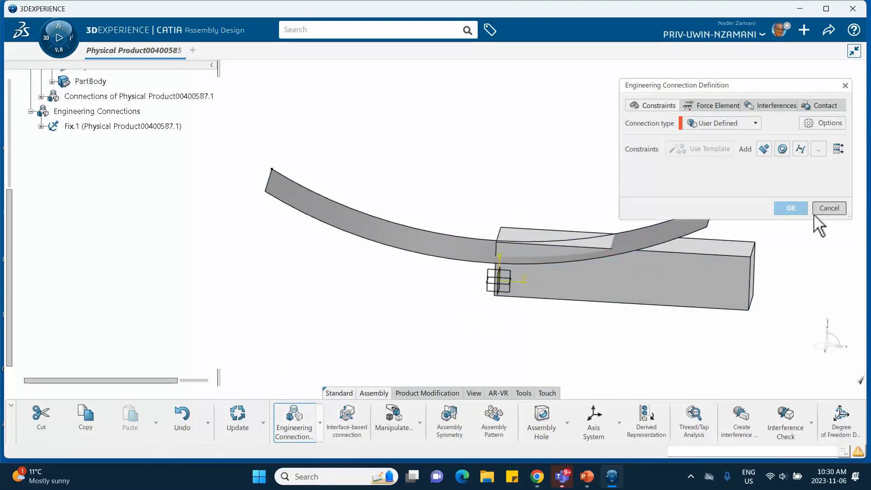
{"action": "left_click", "coordinate": [829, 208]}
{"action": "left_click", "coordinate": [393, 420]}
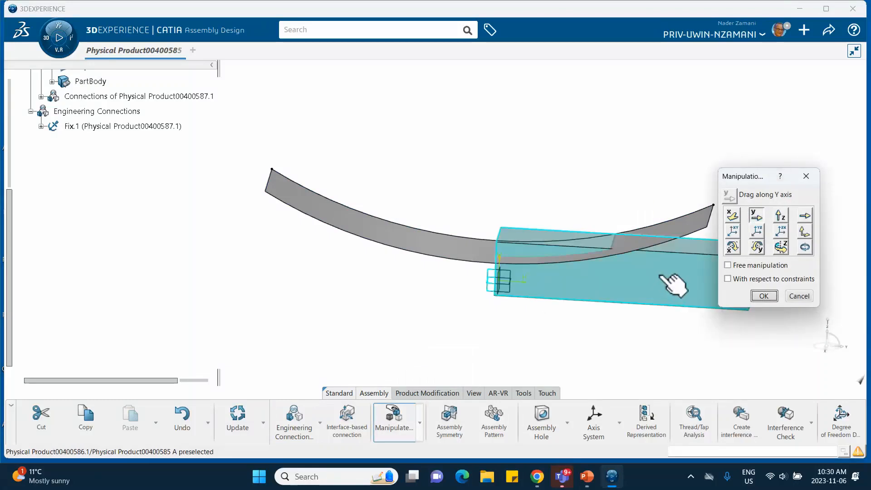
{"action": "left_click_drag", "start_coordinate": [663, 278], "coordinate": [198, 247]}
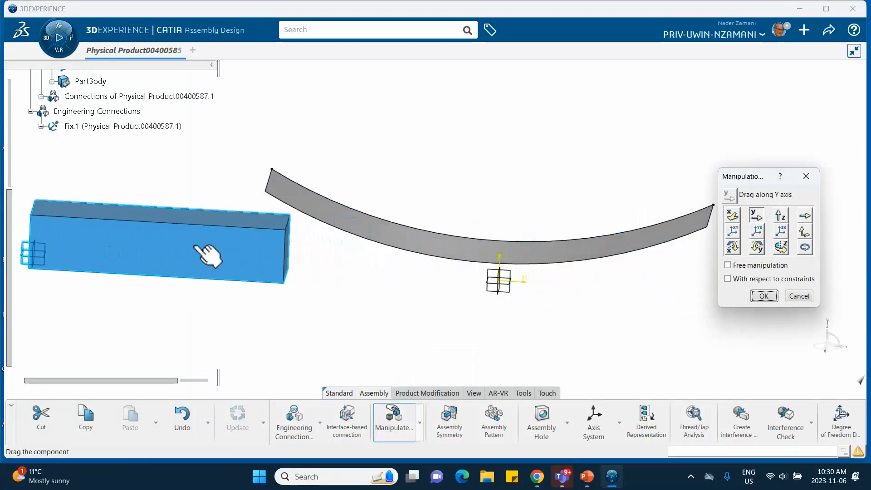
{"action": "left_click", "coordinate": [763, 296]}
Step: Create an engineering connection with a coincidence between the block's bottom face and the roller part's xy plane, declining the no-clash specification
{"action": "middle_click_drag", "start_coordinate": [380, 311], "coordinate": [414, 195]}
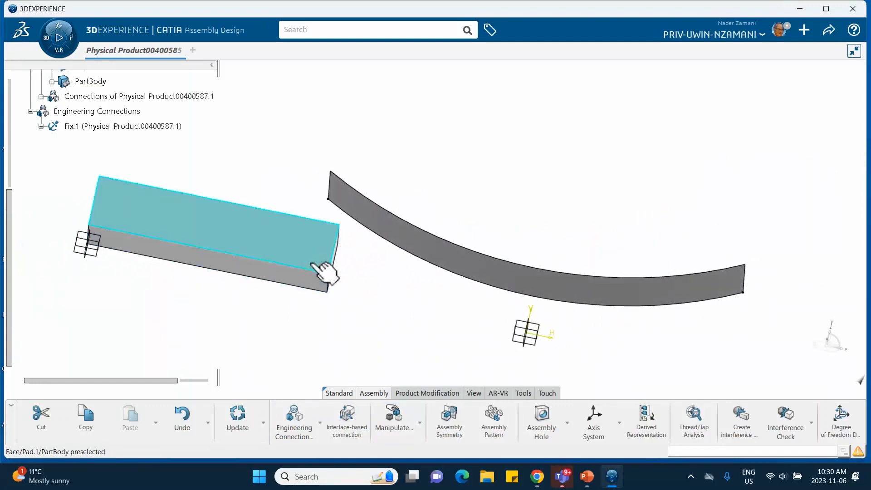
{"action": "middle_click_drag", "start_coordinate": [466, 307], "coordinate": [454, 354]}
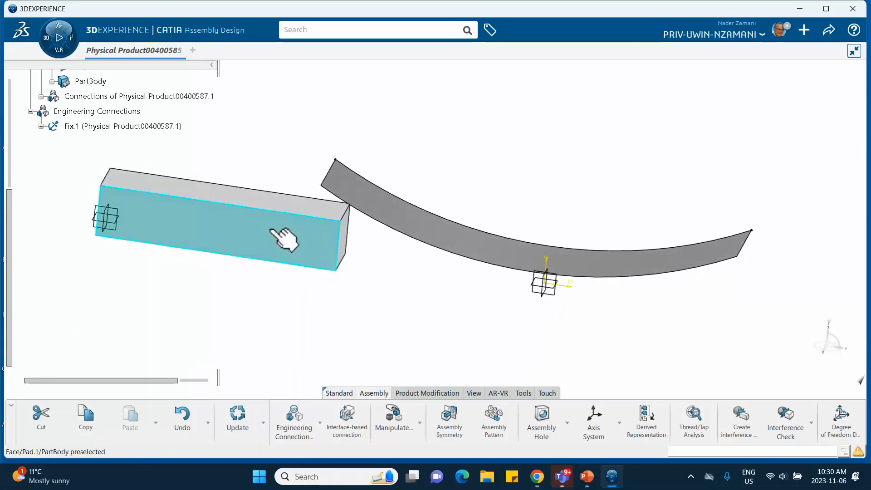
{"action": "left_click", "coordinate": [296, 421]}
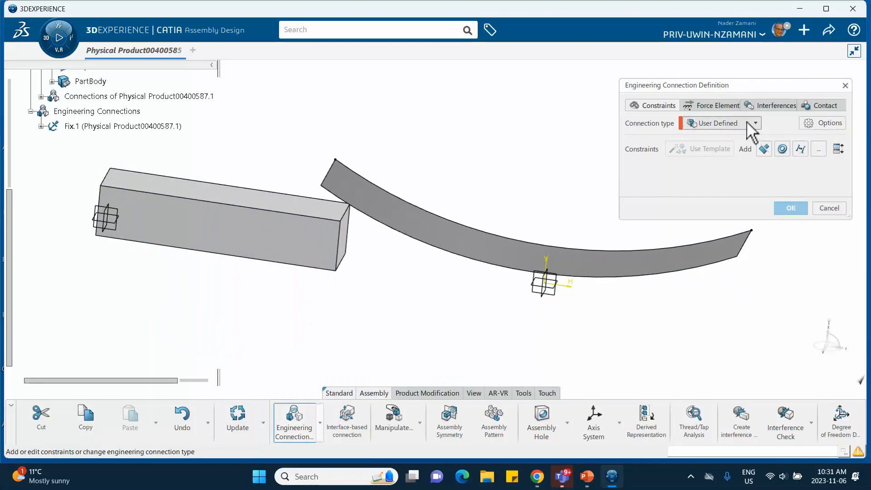
{"action": "left_click", "coordinate": [782, 148]}
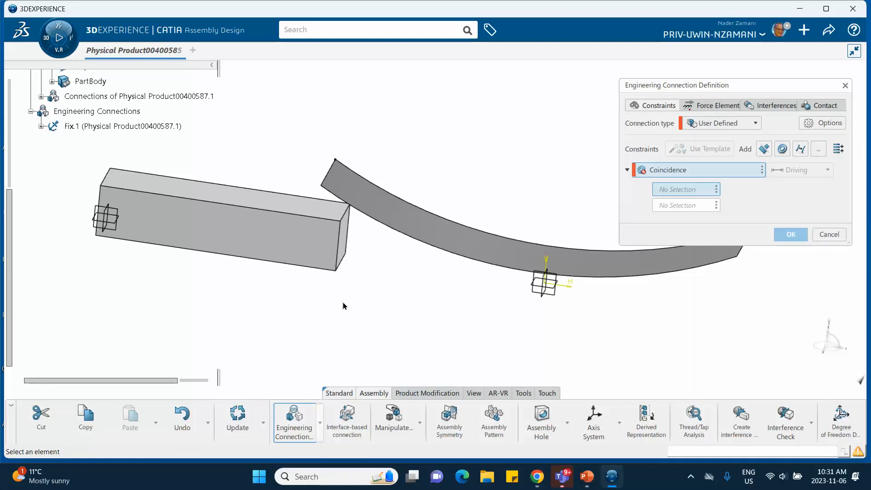
{"action": "middle_click_drag", "start_coordinate": [351, 319], "coordinate": [381, 224]}
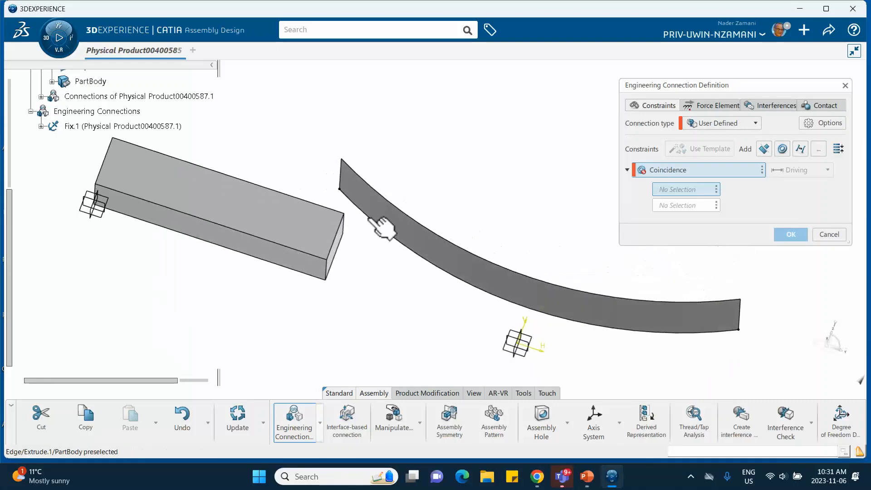
{"action": "left_click", "coordinate": [321, 274]}
{"action": "middle_click_drag", "start_coordinate": [379, 259], "coordinate": [379, 373]}
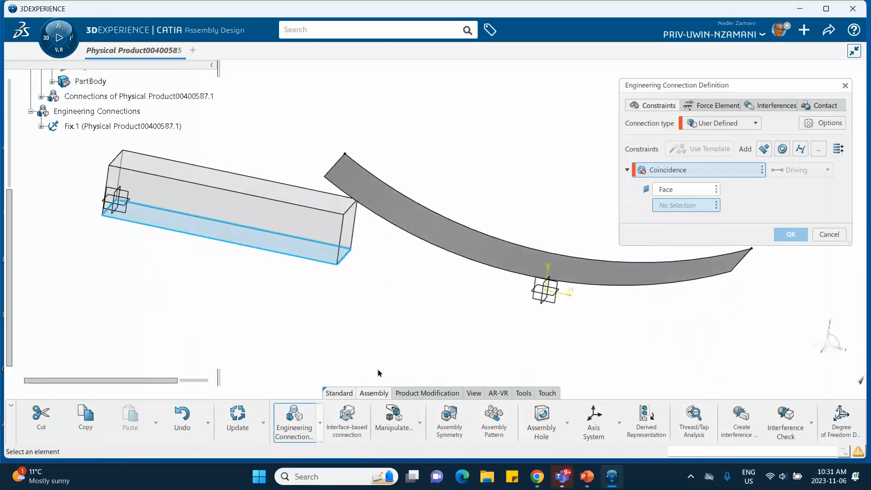
{"action": "left_click", "coordinate": [558, 300]}
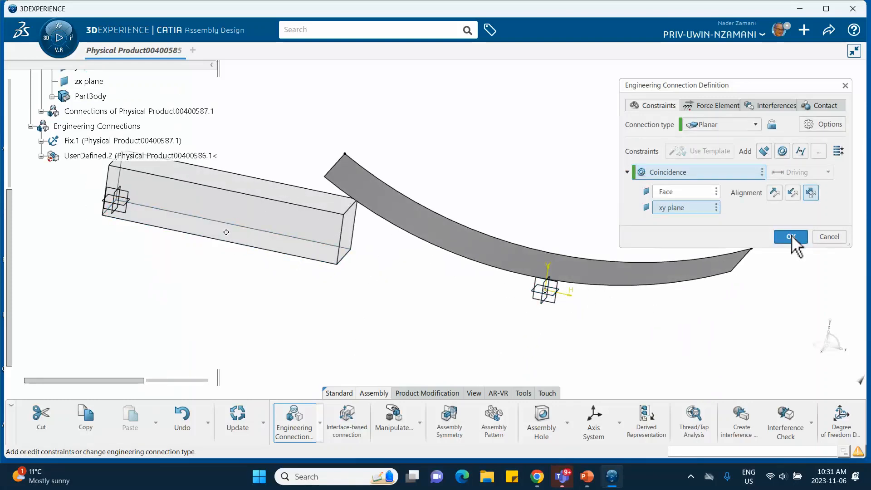
{"action": "left_click", "coordinate": [791, 236]}
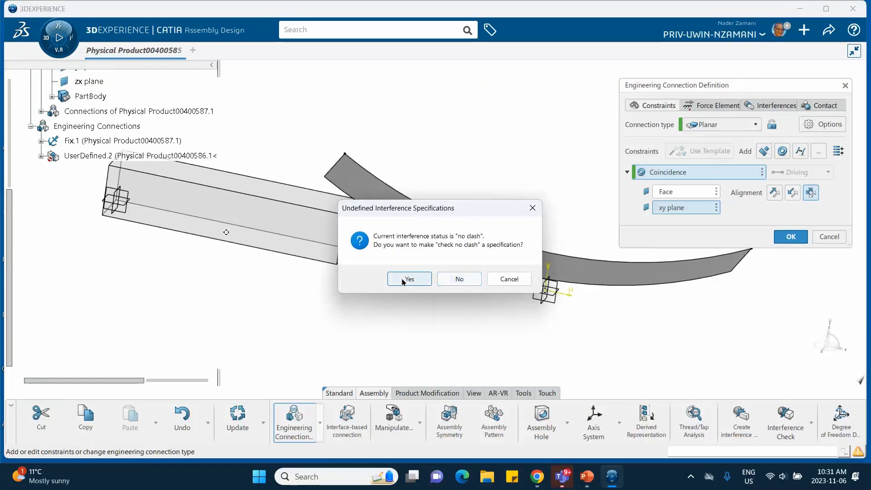
{"action": "left_click", "coordinate": [458, 286]}
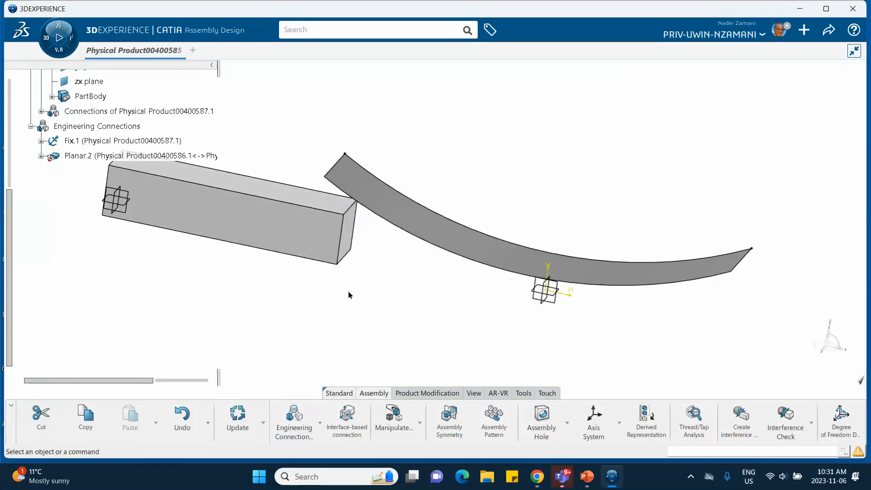
Step: Add a coincidence between the block's upper corner vertex and the roller surface's curved edge, proceeding with the current connection configuration
{"action": "middle_click_drag", "start_coordinate": [203, 249], "coordinate": [210, 278]}
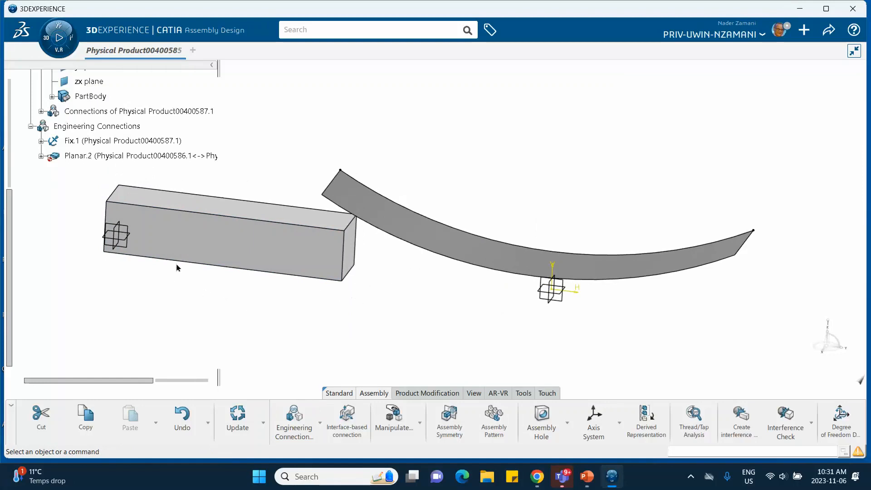
{"action": "left_click", "coordinate": [41, 156]}
{"action": "scroll", "coordinate": [564, 205], "scroll_direction": "up", "scroll_amount": 2}
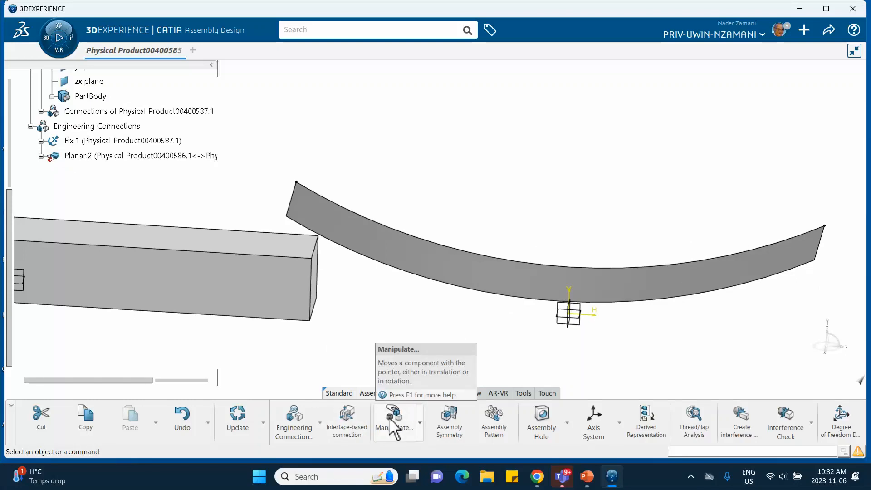
{"action": "left_click", "coordinate": [301, 420]}
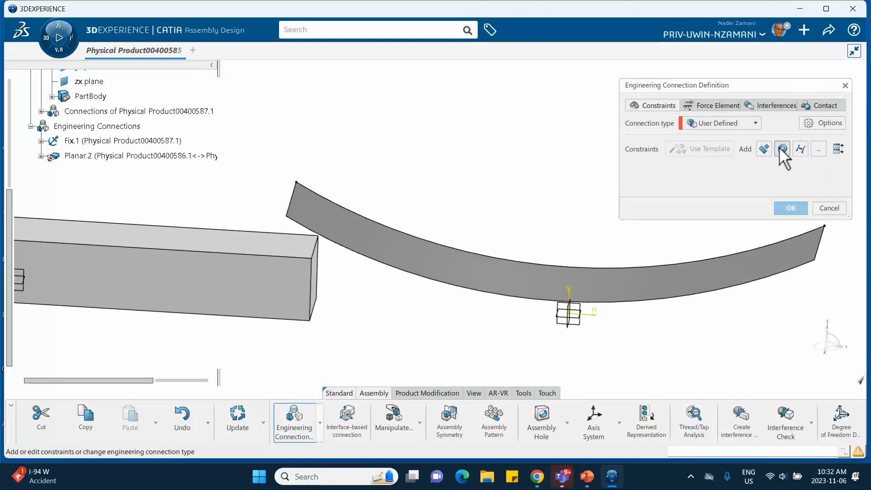
{"action": "left_click", "coordinate": [710, 123]}
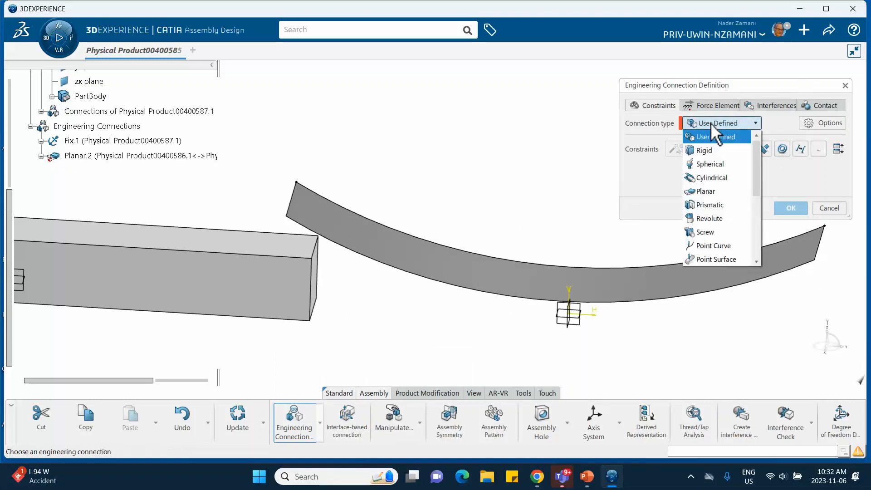
{"action": "left_click", "coordinate": [715, 136]}
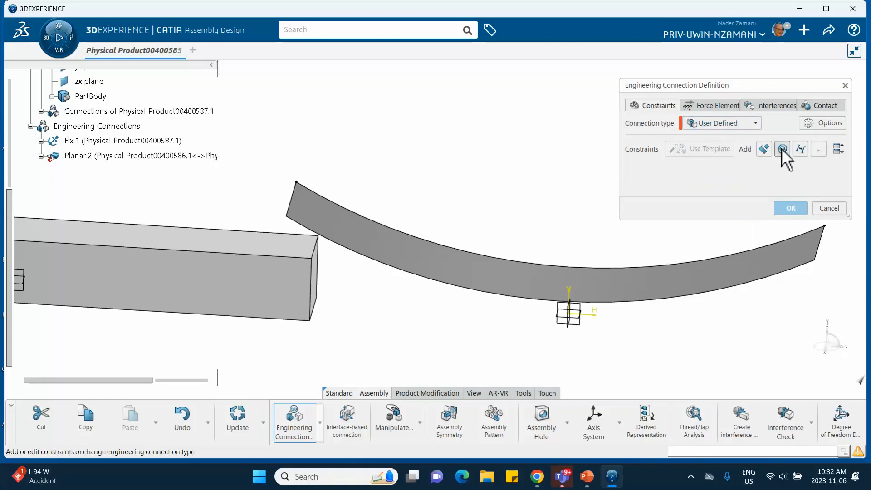
{"action": "left_click", "coordinate": [765, 149]}
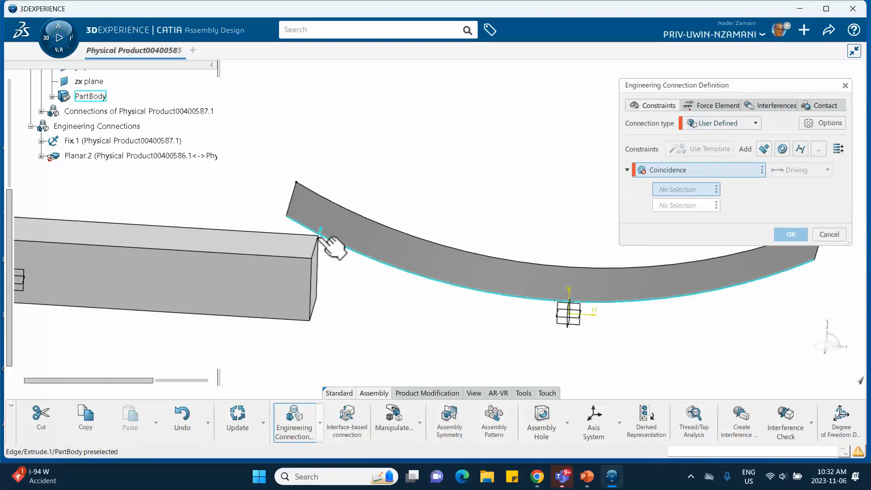
{"action": "middle_click_drag", "start_coordinate": [333, 246], "coordinate": [308, 275]}
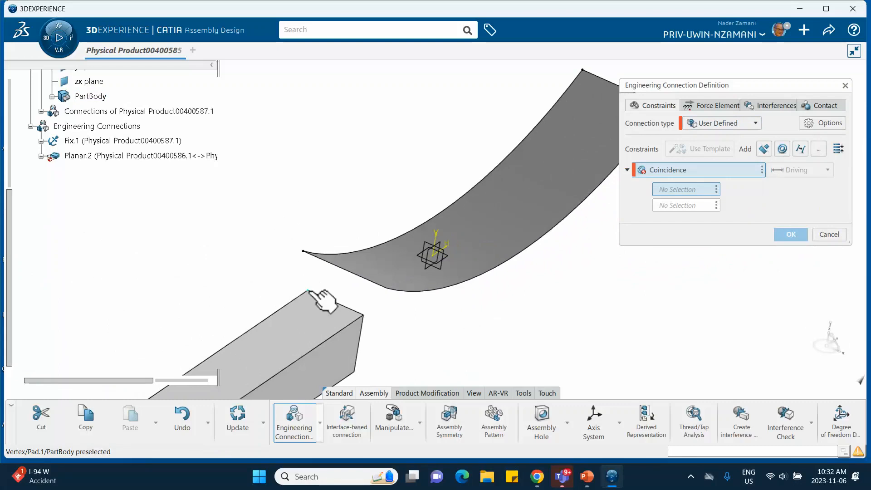
{"action": "left_click", "coordinate": [307, 291]}
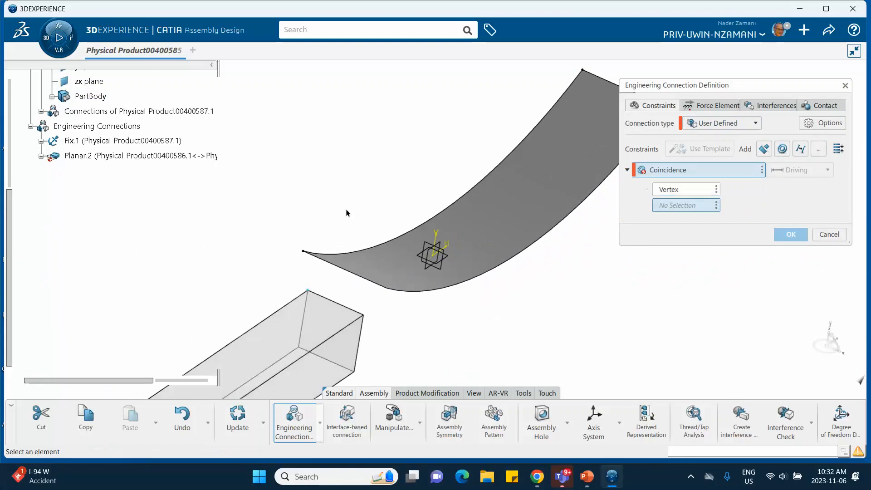
{"action": "left_click", "coordinate": [365, 258]}
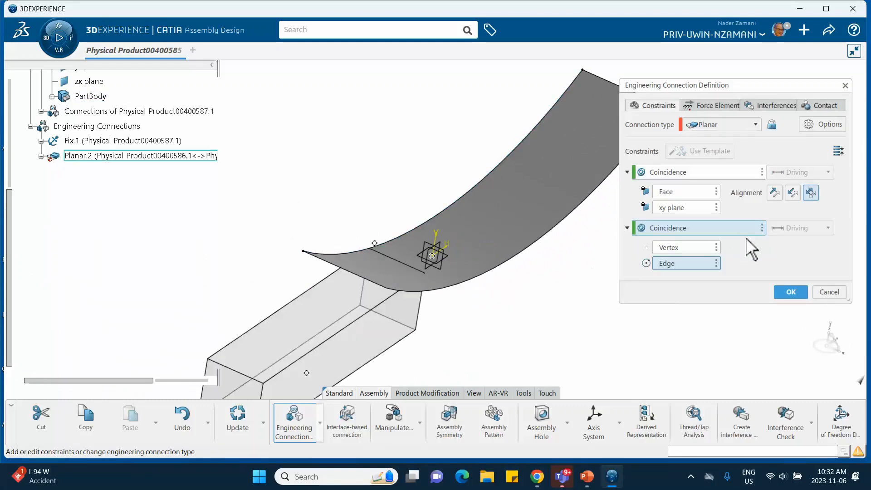
{"action": "left_click", "coordinate": [789, 292]}
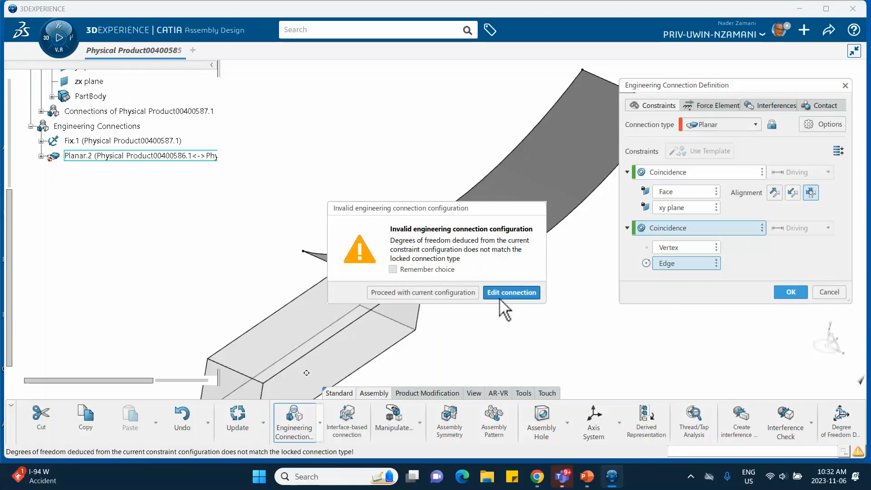
{"action": "left_click", "coordinate": [438, 292]}
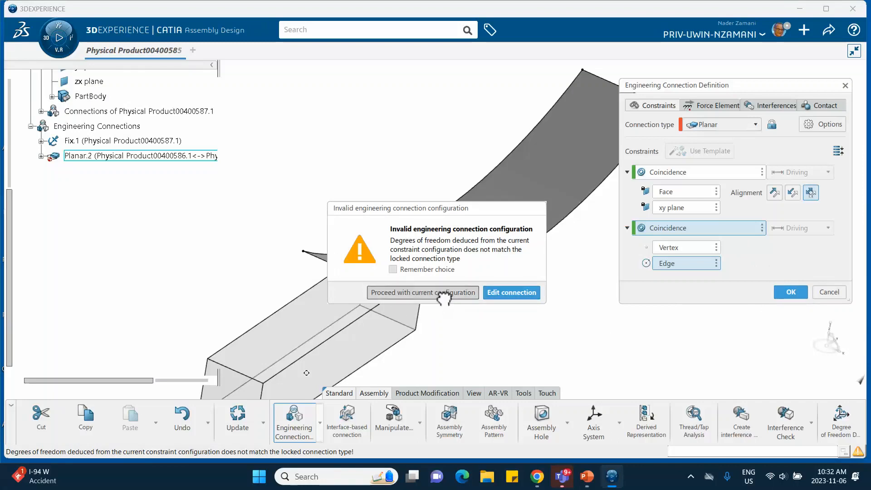
Step: Update the assembly and dismiss the update report
{"action": "middle_click_drag", "start_coordinate": [579, 301], "coordinate": [385, 298]}
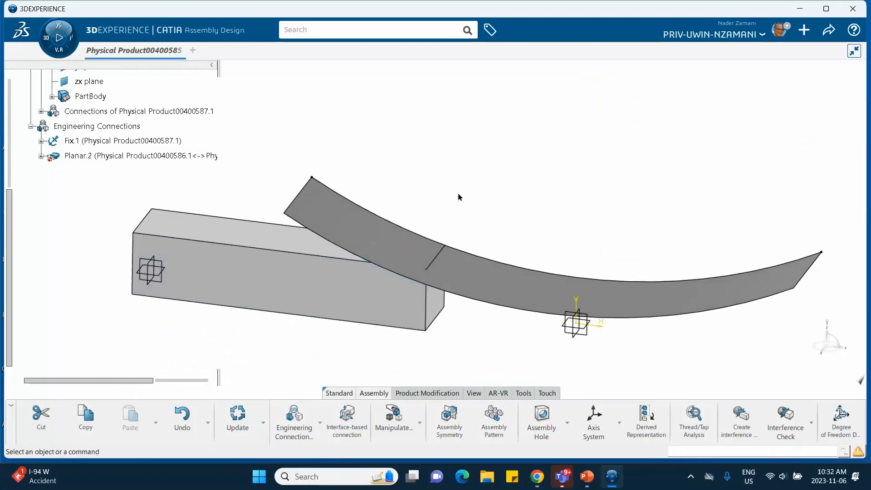
{"action": "left_click", "coordinate": [237, 417]}
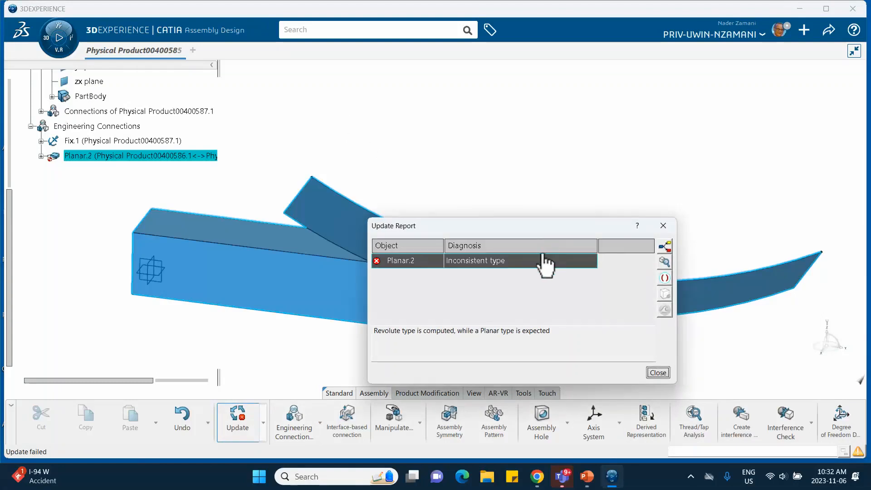
{"action": "left_click", "coordinate": [657, 372]}
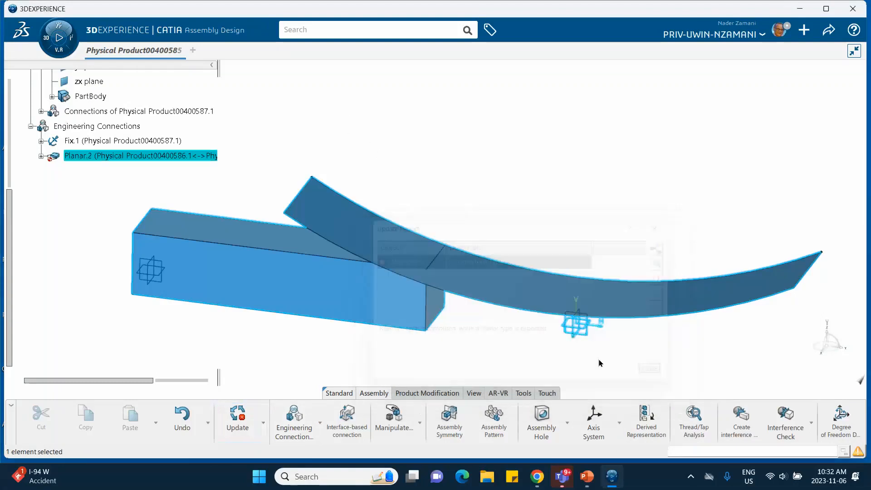
Step: Delete the planar engineering connection between the block and the roller part
{"action": "left_click", "coordinate": [41, 157]}
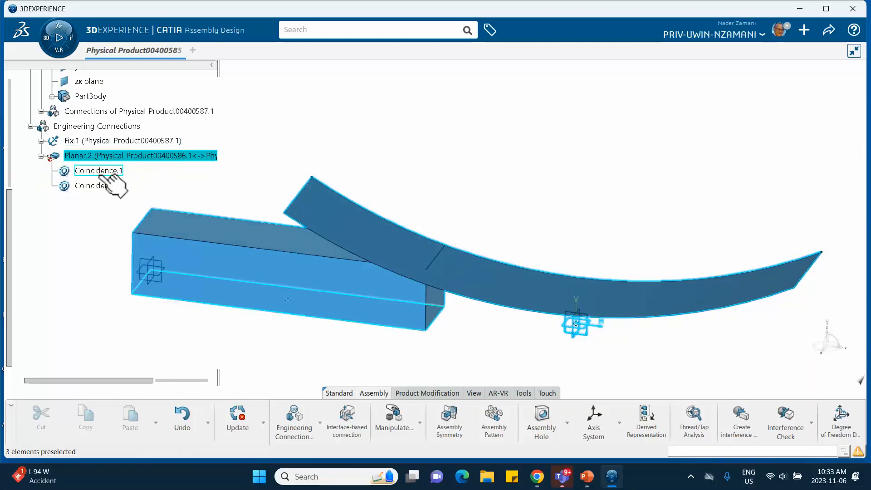
{"action": "right_click", "coordinate": [118, 155]}
{"action": "left_click", "coordinate": [141, 332]}
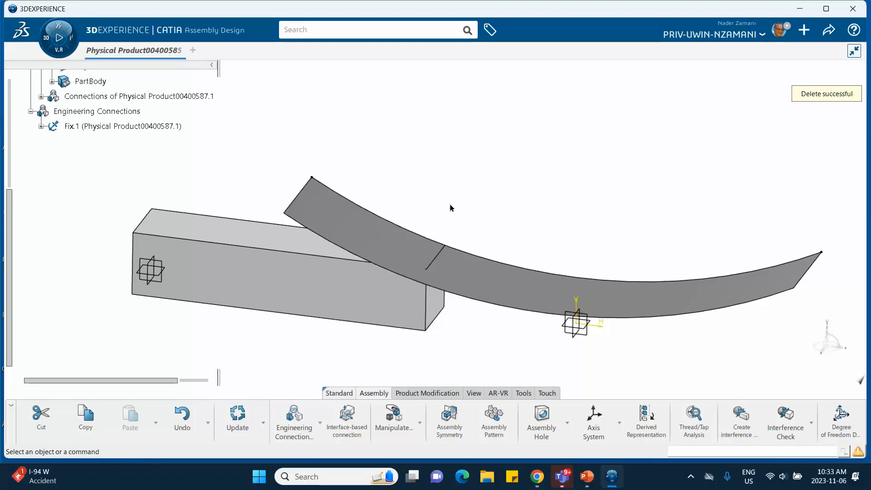
Step: Save the root product with the repositioned block
{"action": "middle_click_drag", "start_coordinate": [455, 208], "coordinate": [412, 204]}
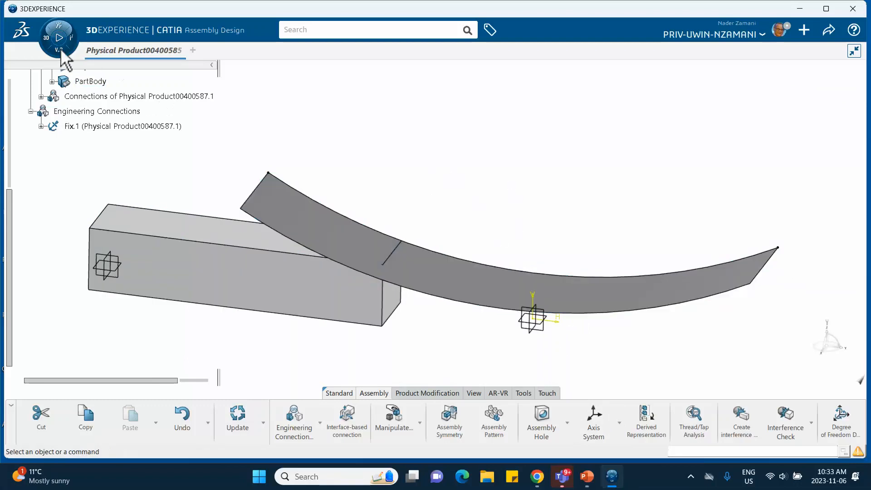
{"action": "scroll", "coordinate": [150, 141], "scroll_direction": "up", "scroll_amount": 7}
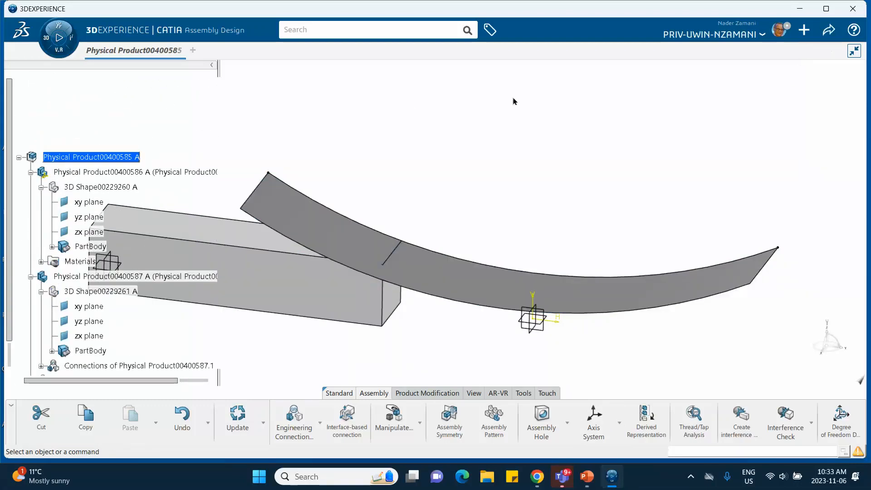
{"action": "left_click", "coordinate": [829, 30]}
{"action": "left_click", "coordinate": [768, 52]}
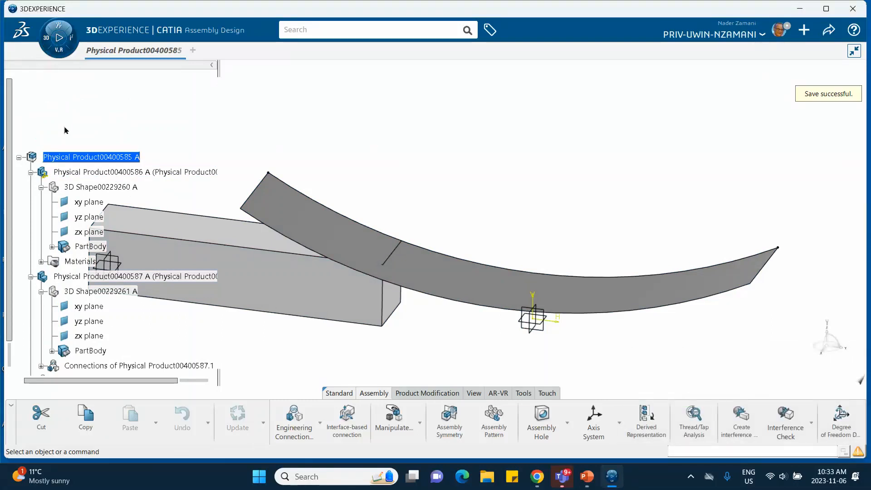
{"action": "right_click", "coordinate": [72, 156]}
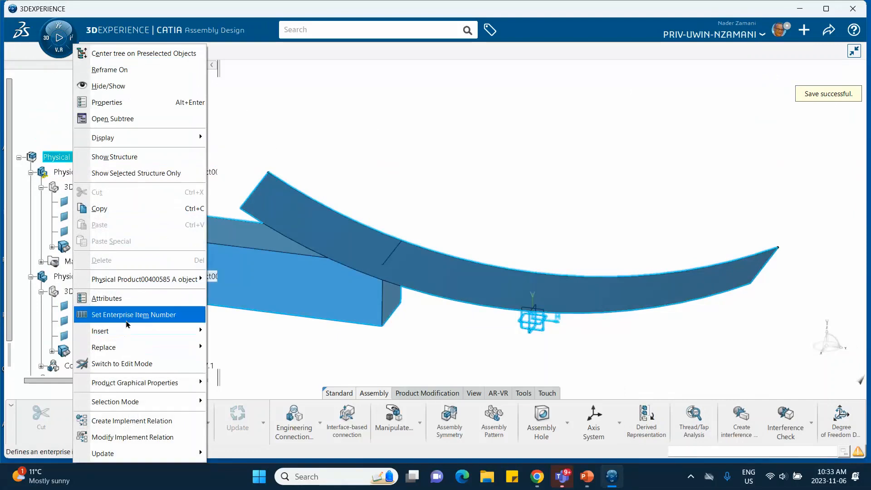
{"action": "mouse_move", "coordinate": [136, 334]}
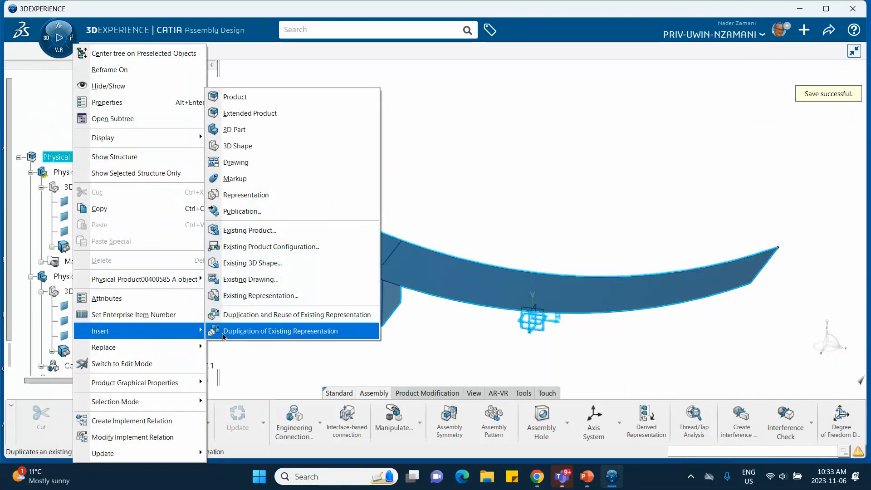
{"action": "left_click", "coordinate": [235, 197]}
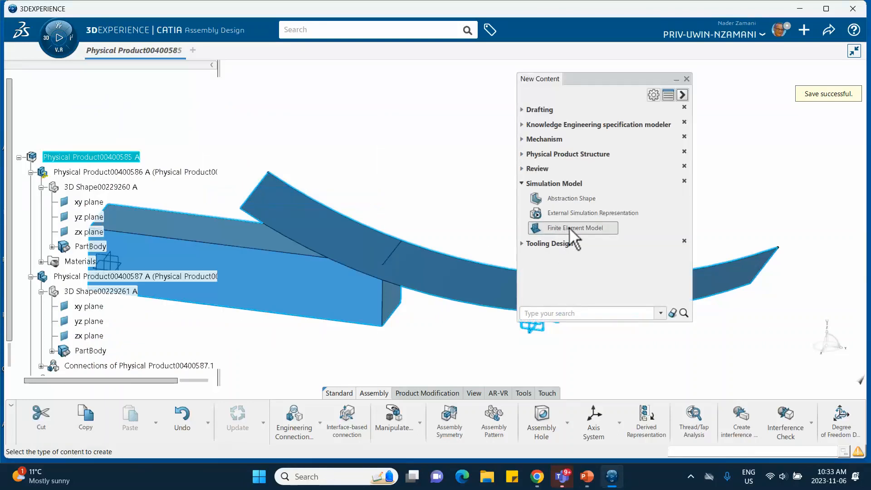
{"action": "left_click", "coordinate": [687, 79]}
{"action": "left_click", "coordinate": [483, 105]}
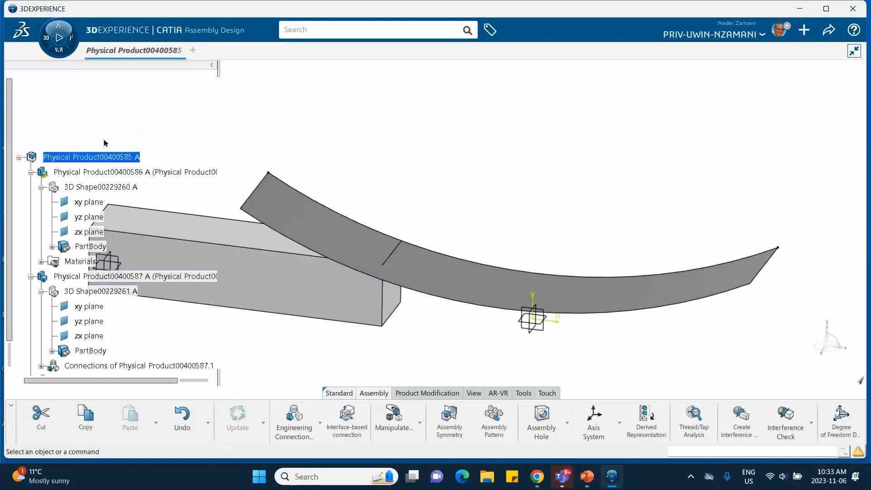
Step: Switch to Structural Model Creation and create an empty finite element model with all shapes of the root product contributing
{"action": "left_click", "coordinate": [54, 45]}
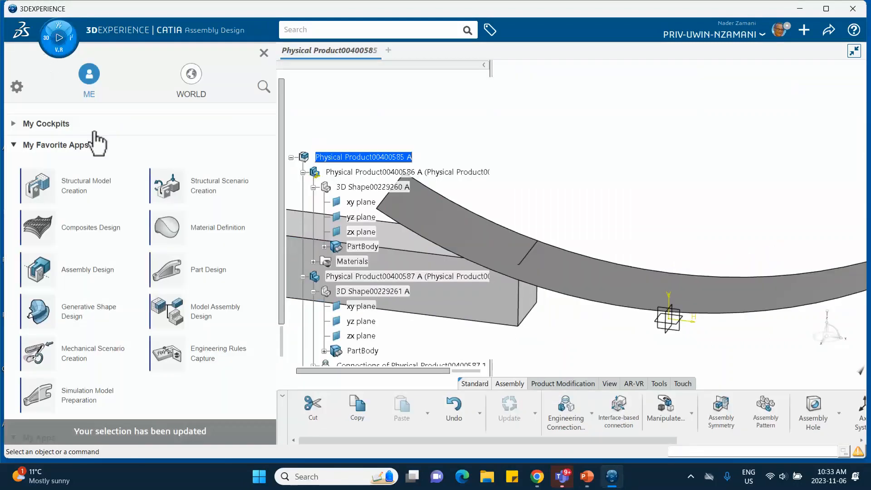
{"action": "left_click", "coordinate": [45, 194]}
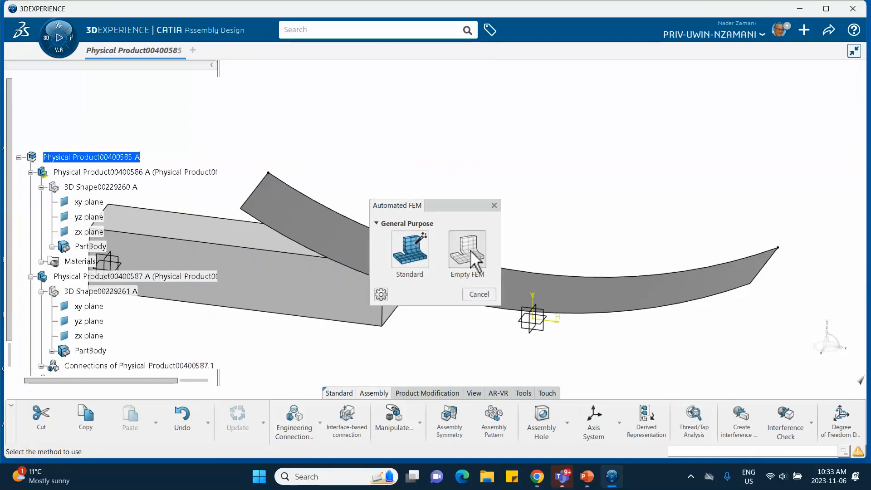
{"action": "left_click_drag", "start_coordinate": [469, 206], "coordinate": [583, 127]}
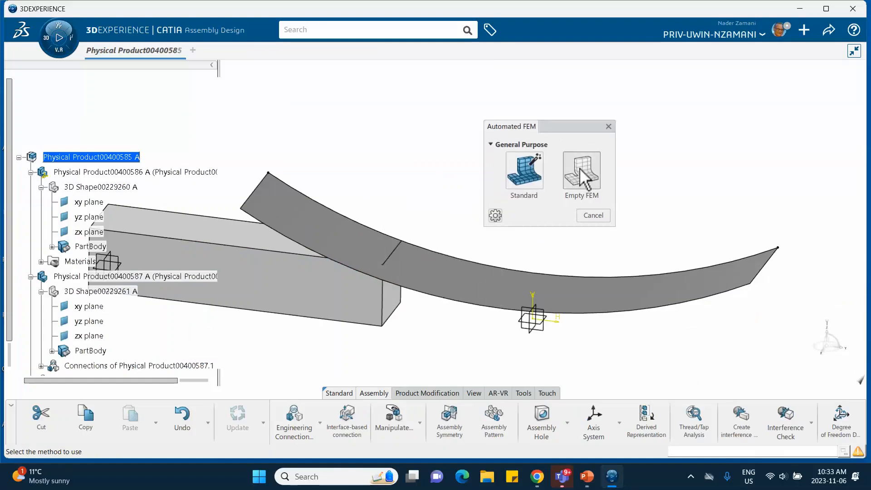
{"action": "left_click", "coordinate": [581, 171]}
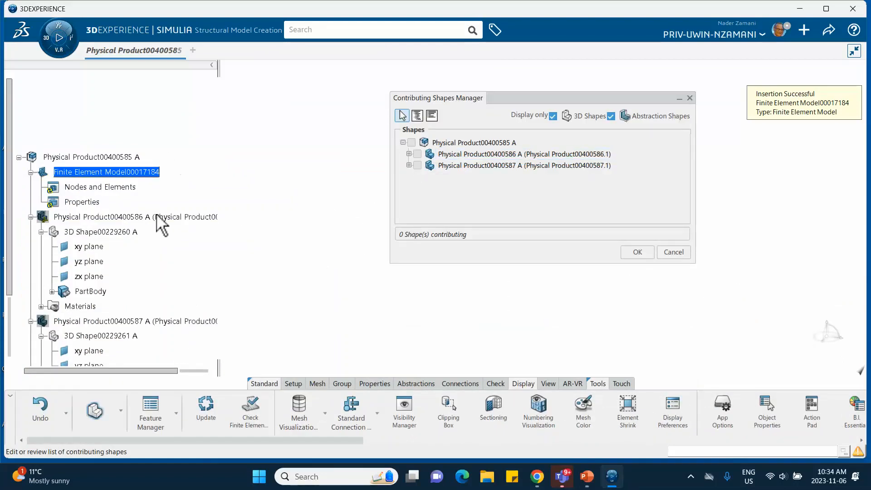
{"action": "left_click", "coordinate": [411, 143]}
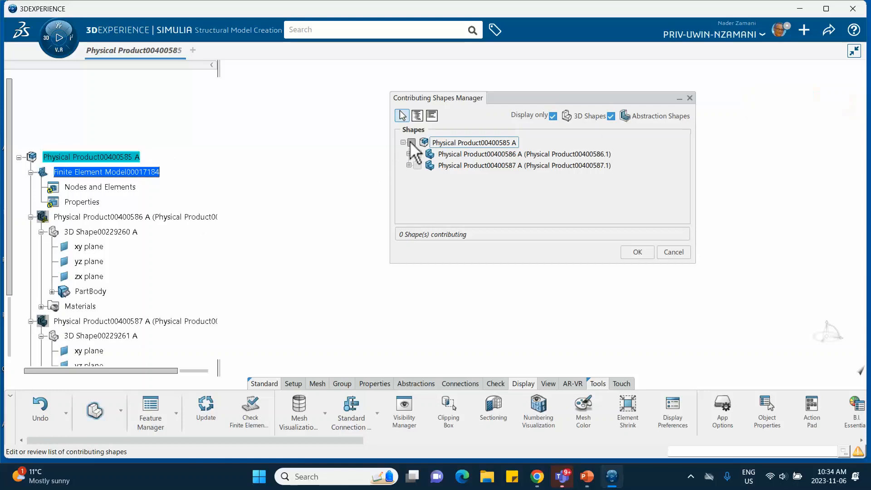
{"action": "left_click", "coordinate": [637, 253]}
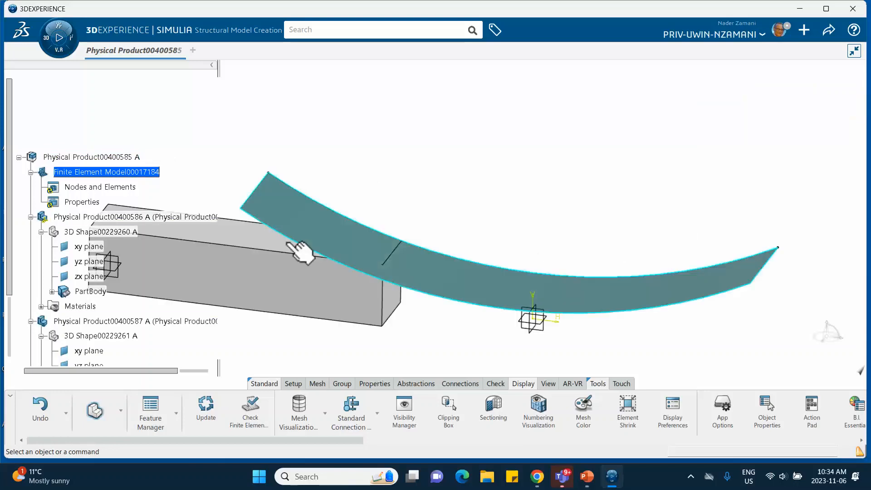
Step: Look through the model tree and check slide 4 of the PowerPoint tutorial for the roller surface and element settings
{"action": "middle_click_drag", "start_coordinate": [203, 176], "coordinate": [286, 159]}
{"action": "scroll", "coordinate": [82, 203], "scroll_direction": "down", "scroll_amount": 4}
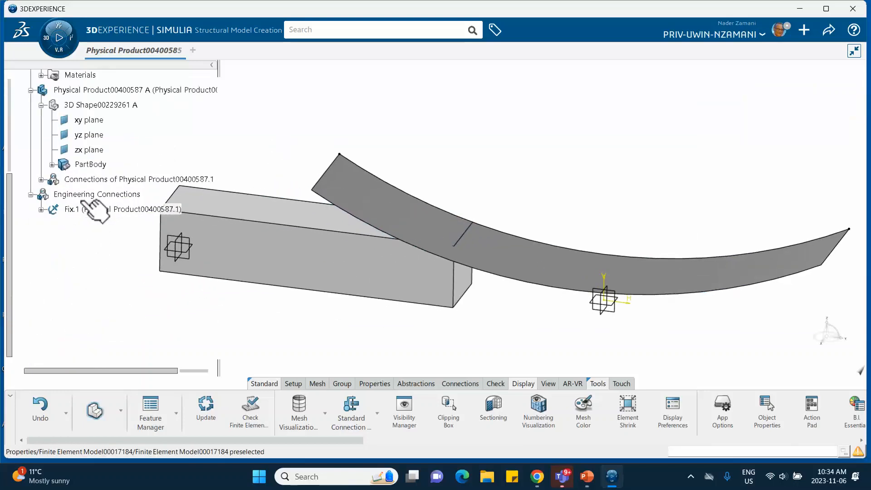
{"action": "scroll", "coordinate": [82, 202], "scroll_direction": "up", "scroll_amount": 2}
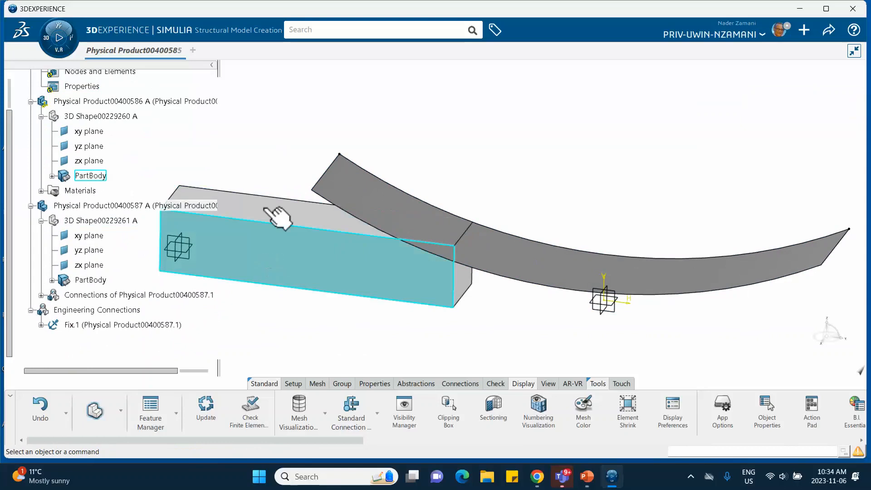
{"action": "left_click", "coordinate": [592, 481]}
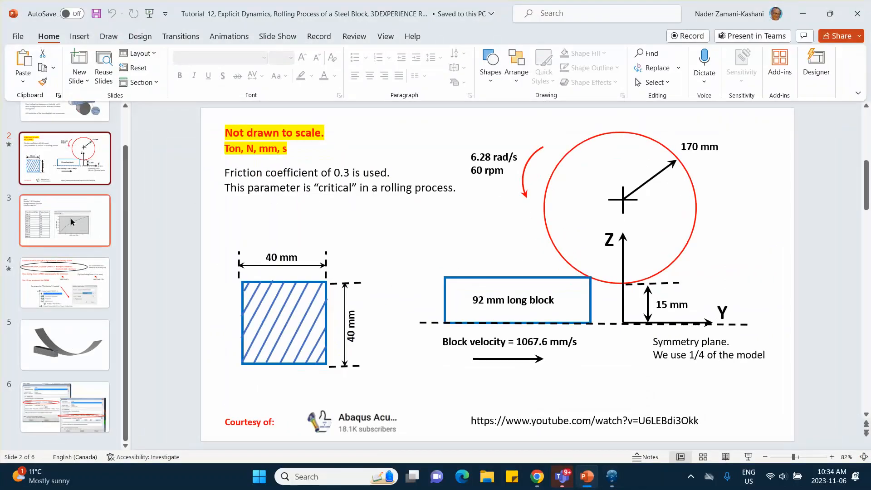
{"action": "left_click", "coordinate": [63, 268]}
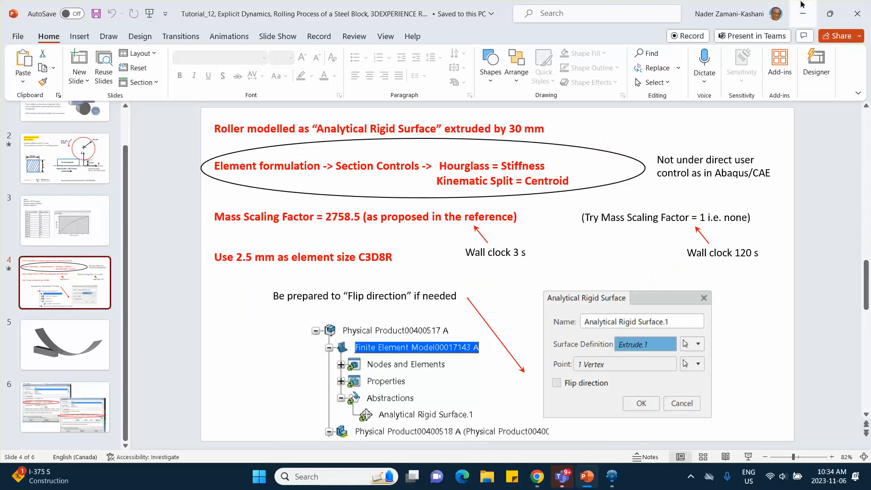
{"action": "left_click", "coordinate": [807, 13]}
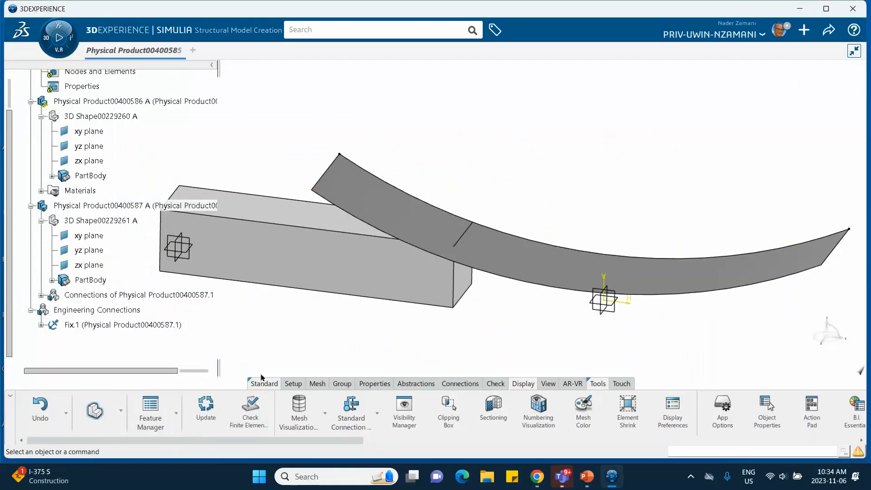
Step: Create a Sweep 3D Mesh on the block's PartBody with a 2.5 mm mesh size and generate the elements
{"action": "left_click", "coordinate": [313, 381]}
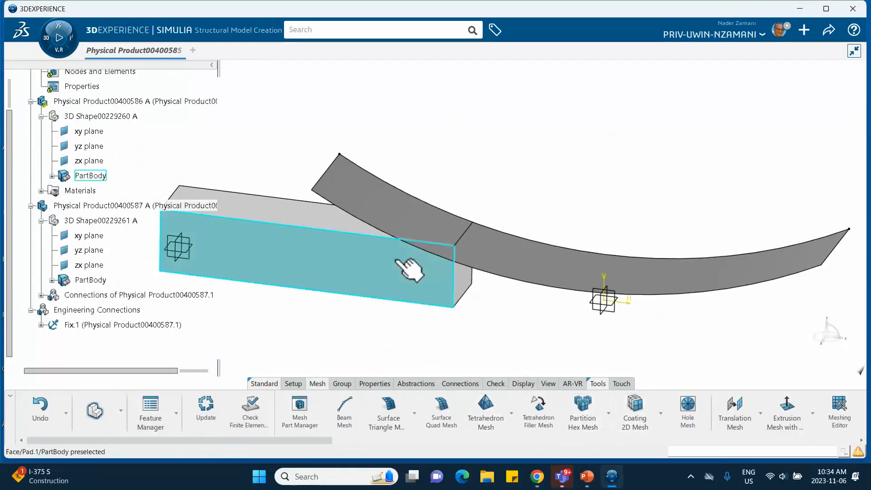
{"action": "left_click", "coordinate": [609, 412]}
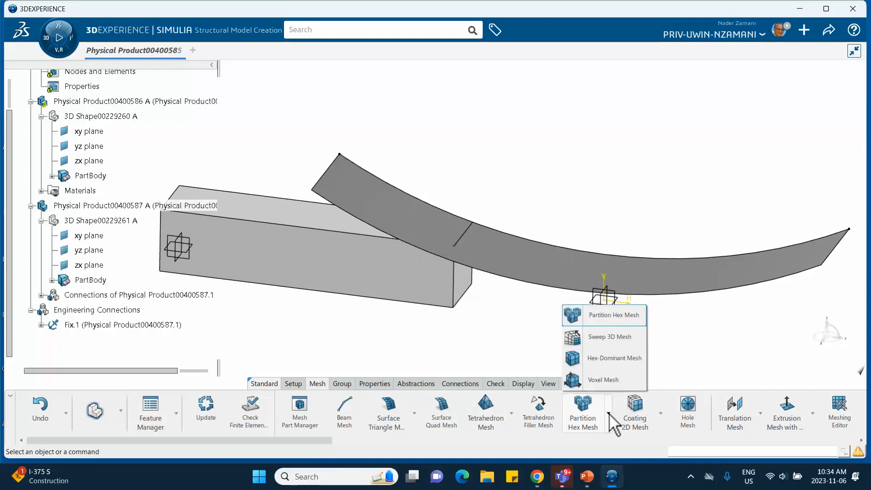
{"action": "left_click", "coordinate": [597, 338]}
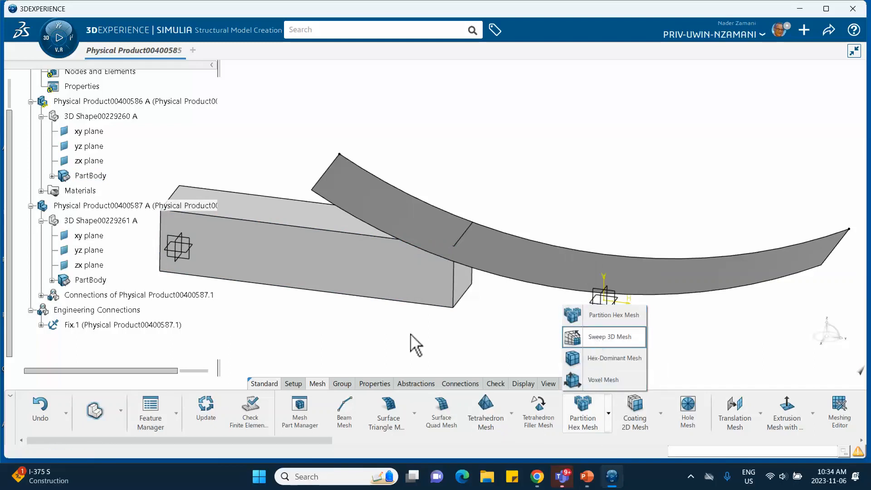
{"action": "left_click", "coordinate": [396, 295]}
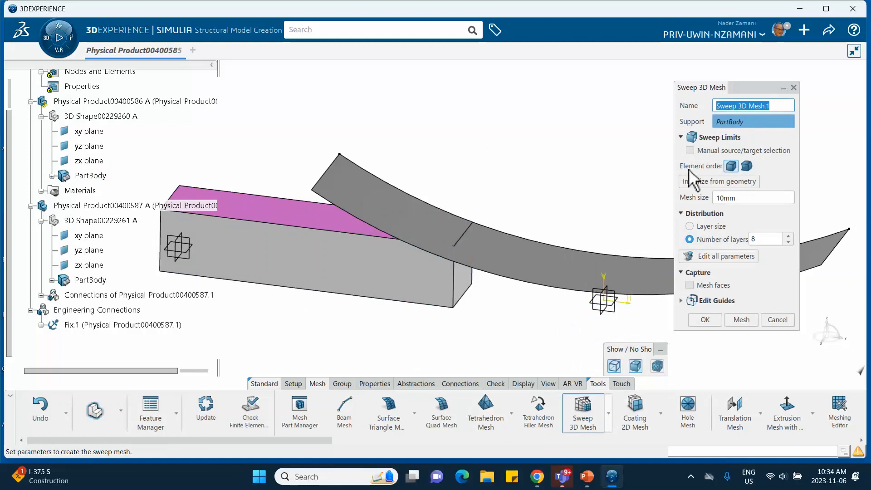
{"action": "left_click", "coordinate": [746, 197]}
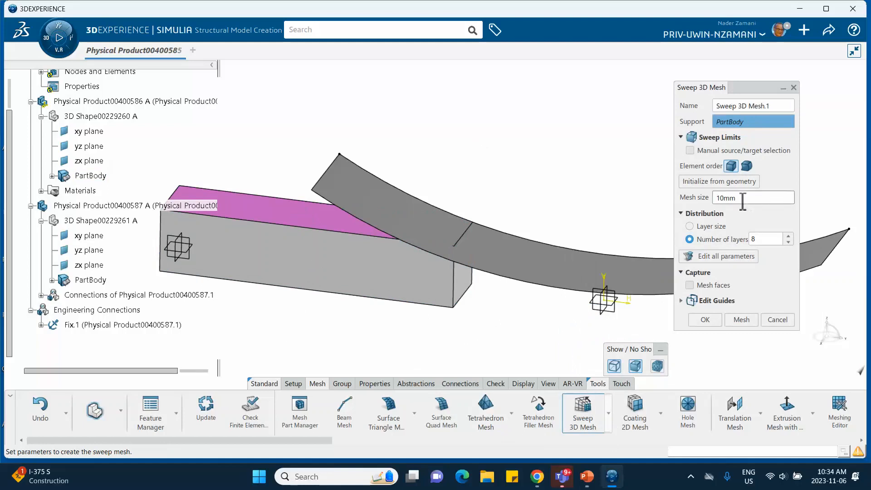
{"action": "left_click_drag", "start_coordinate": [738, 197], "coordinate": [645, 198]}
{"action": "type", "text": "2.5"}
{"action": "left_click", "coordinate": [744, 320]}
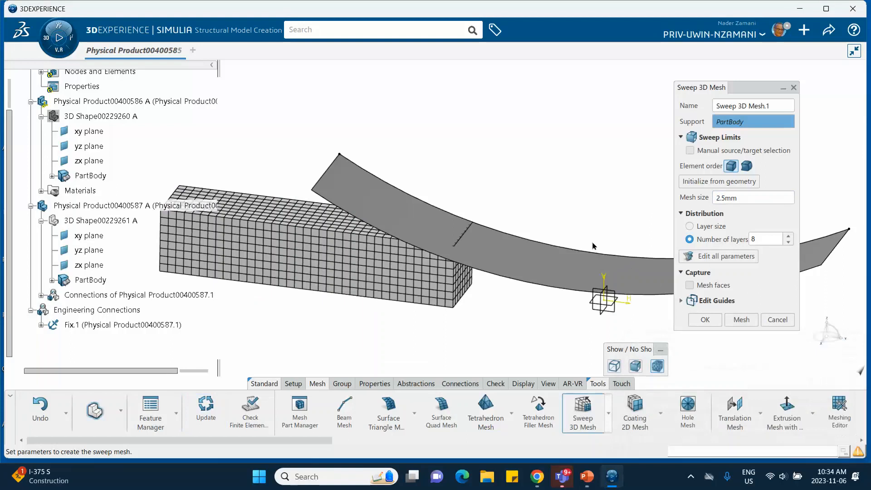
{"action": "left_click", "coordinate": [705, 320]}
Step: Assign a Solid Section property to the meshed block's PartBody
{"action": "middle_click_drag", "start_coordinate": [475, 155], "coordinate": [562, 126]}
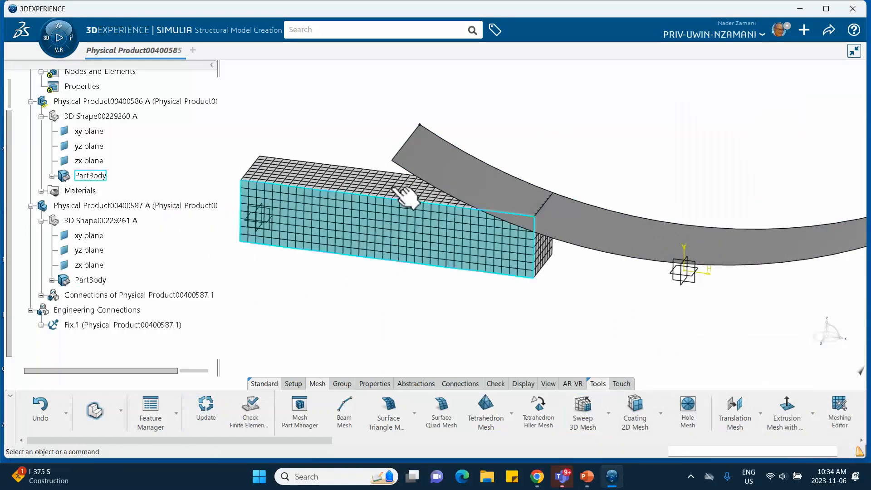
{"action": "left_click", "coordinate": [375, 384]}
{"action": "left_click", "coordinate": [451, 413]}
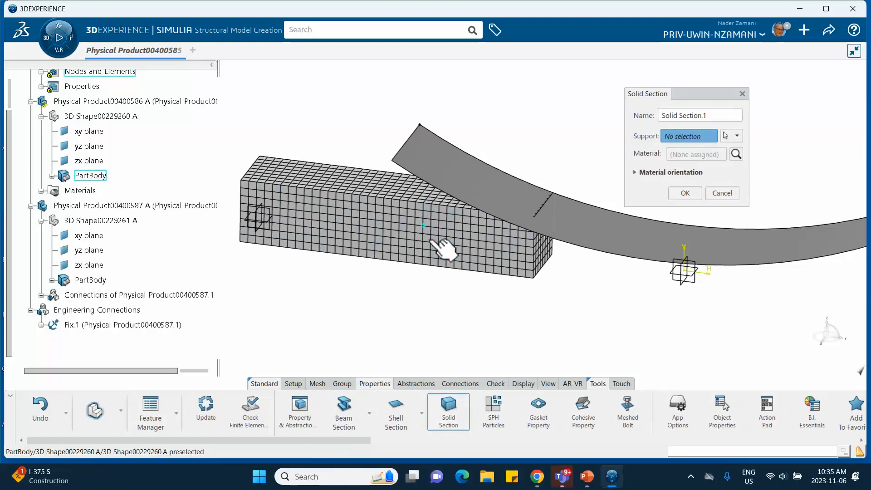
{"action": "left_click", "coordinate": [448, 236]}
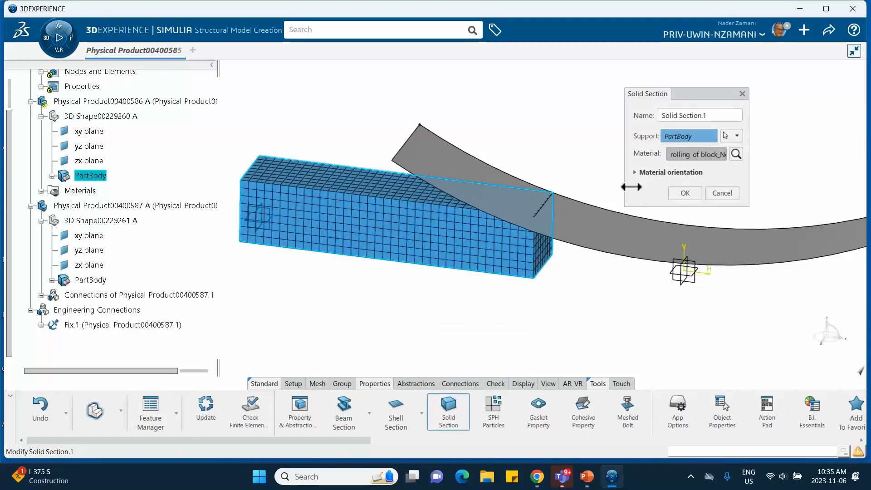
{"action": "left_click", "coordinate": [687, 193]}
Step: Check the finite element model's Properties in the model tree and update the model
{"action": "scroll", "coordinate": [157, 268], "scroll_direction": "up", "scroll_amount": 2}
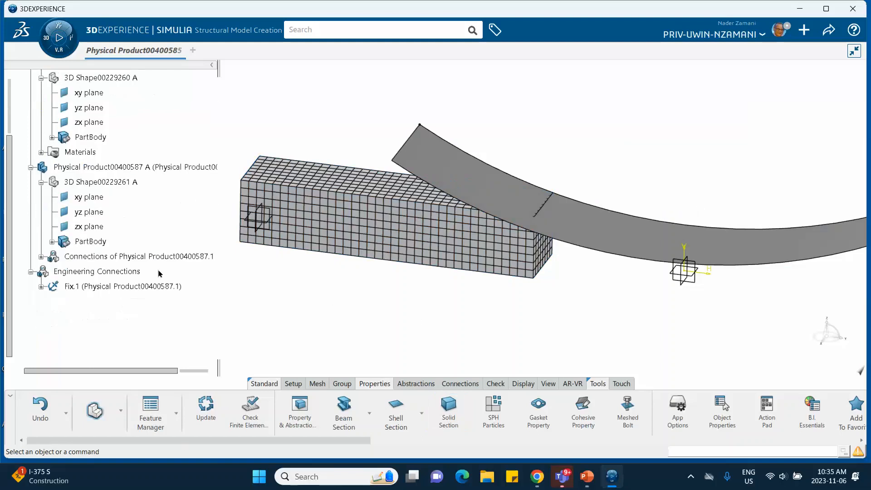
{"action": "left_click", "coordinate": [41, 164]}
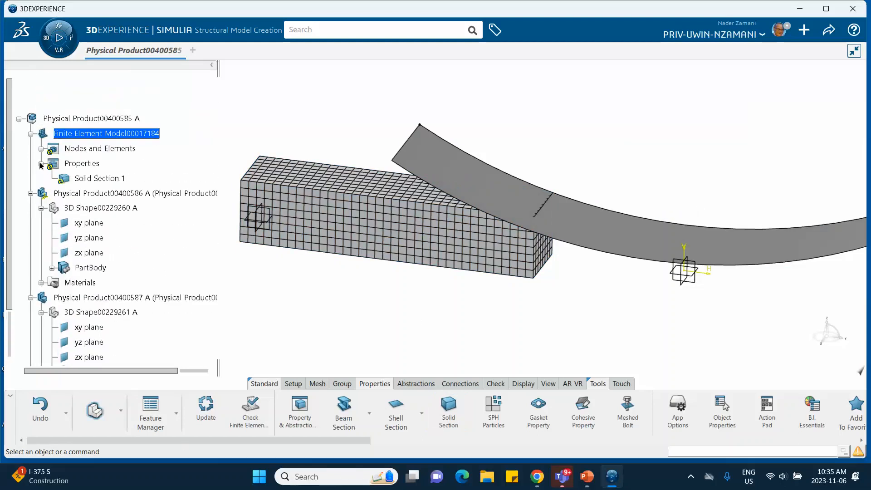
{"action": "left_click", "coordinate": [41, 164]}
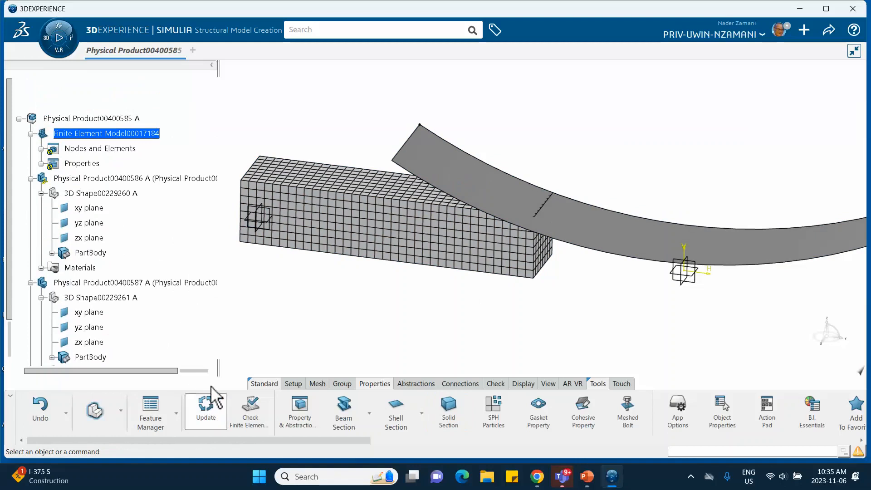
{"action": "left_click", "coordinate": [206, 405]}
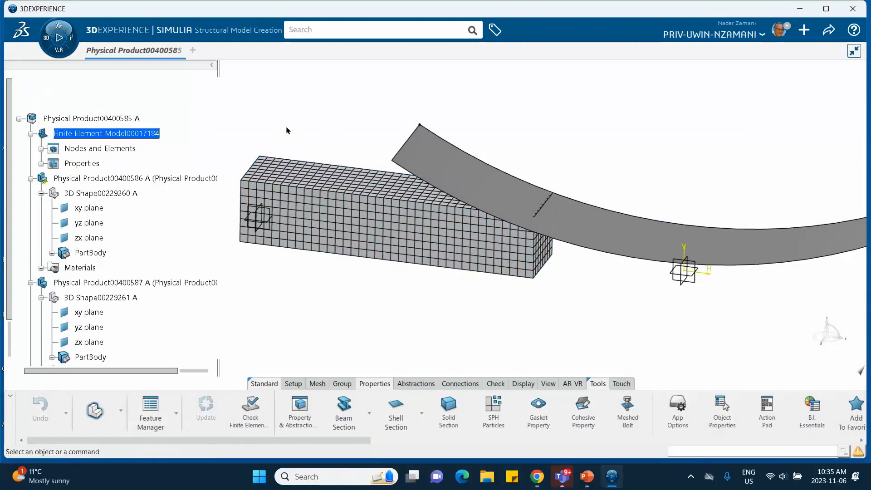
Step: Start an Analytical Rigid Surface definition for the curved roller
{"action": "scroll", "coordinate": [145, 170], "scroll_direction": "down", "scroll_amount": 3}
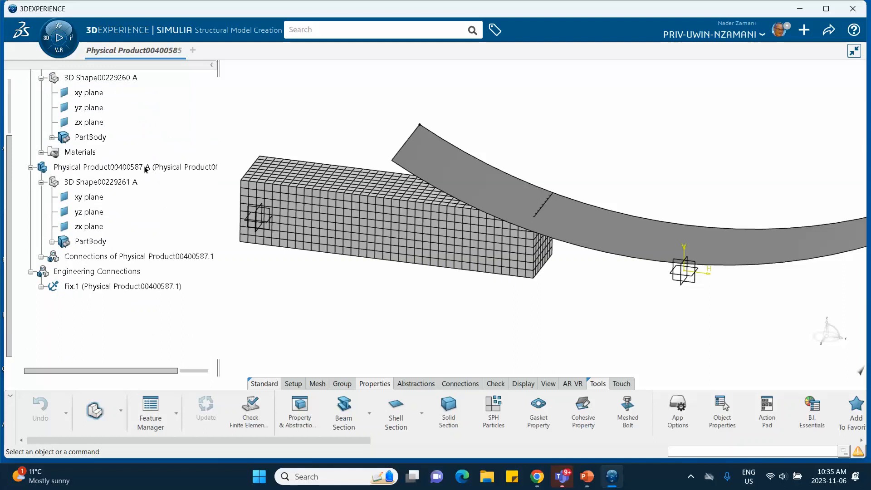
{"action": "middle_click_drag", "start_coordinate": [356, 165], "coordinate": [377, 191]}
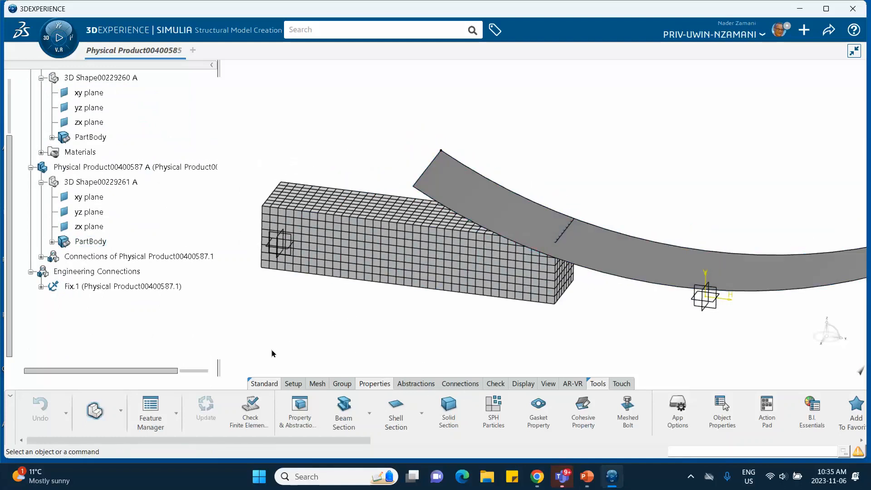
{"action": "left_click", "coordinate": [413, 384]}
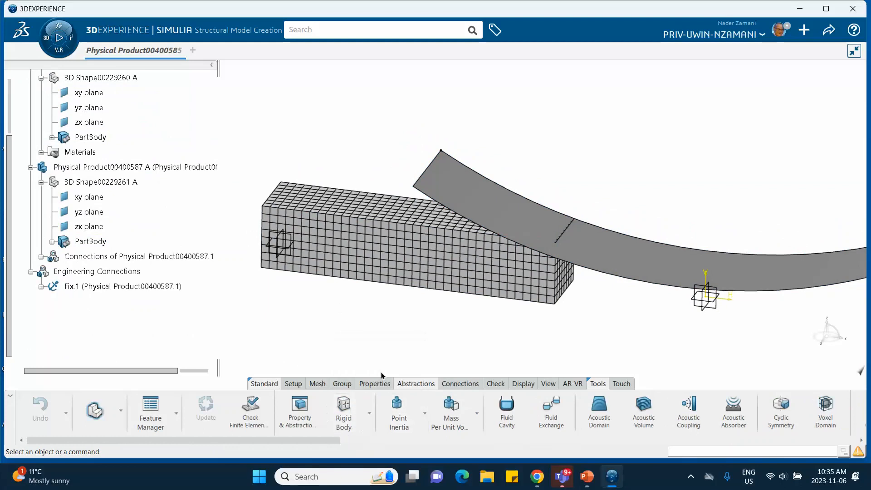
{"action": "left_click", "coordinate": [370, 413]}
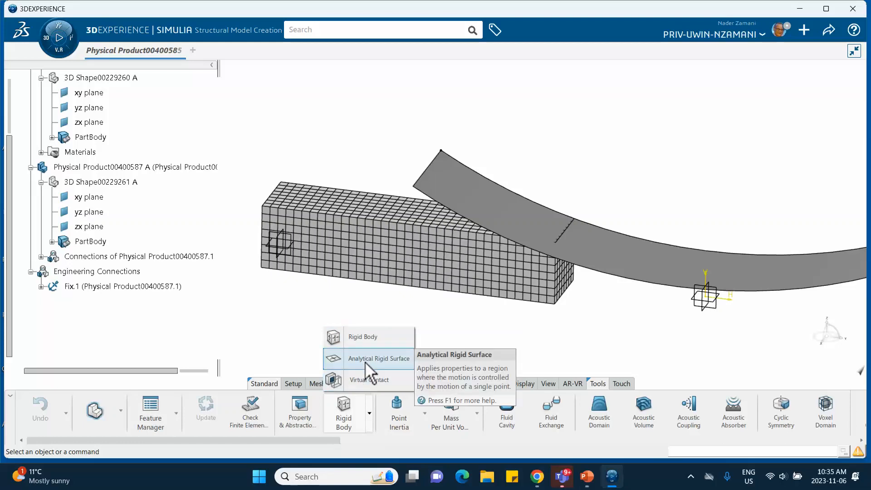
{"action": "left_click", "coordinate": [365, 361]}
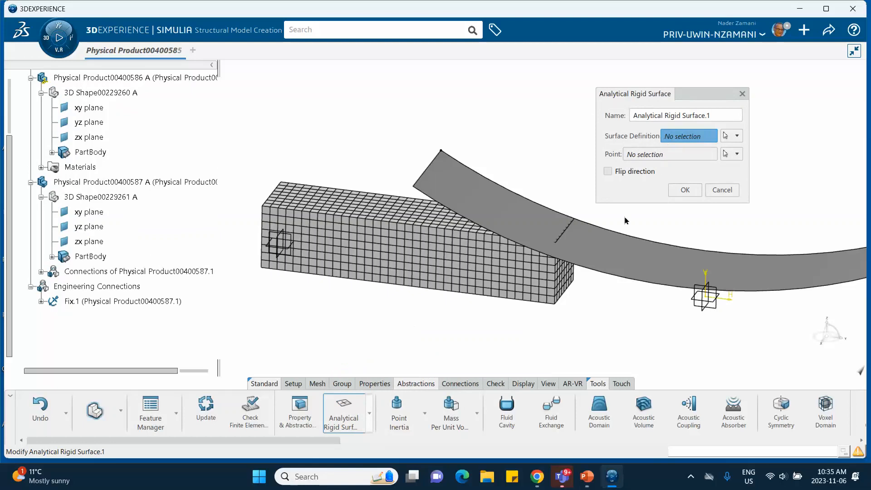
Step: Define an analytical rigid surface from the curved extruded roller surface, using the isolated vertex above it as the reference point
{"action": "left_click", "coordinate": [631, 265]}
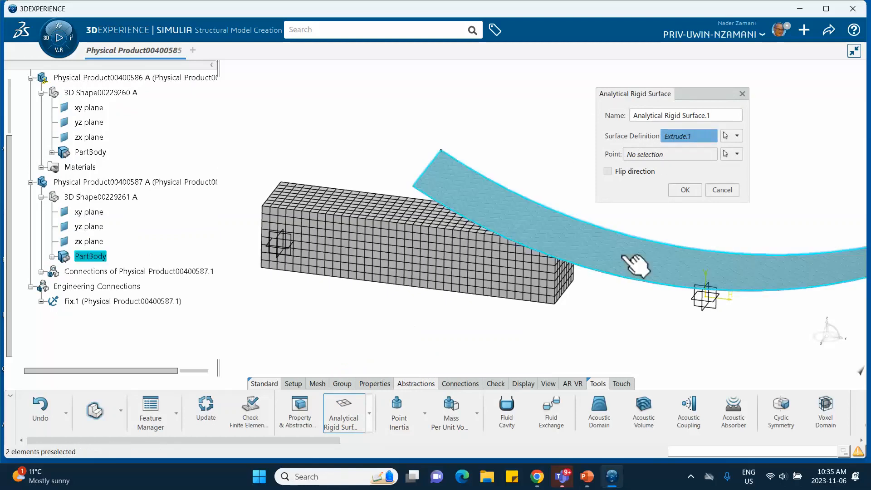
{"action": "left_click", "coordinate": [660, 154]}
{"action": "middle_click_drag", "start_coordinate": [479, 126], "coordinate": [458, 219]}
{"action": "left_click", "coordinate": [512, 143]}
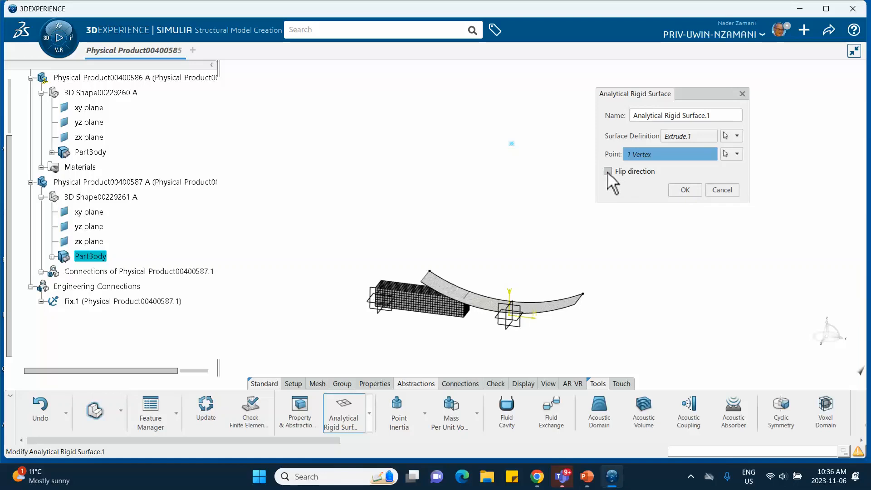
{"action": "left_click", "coordinate": [684, 191]}
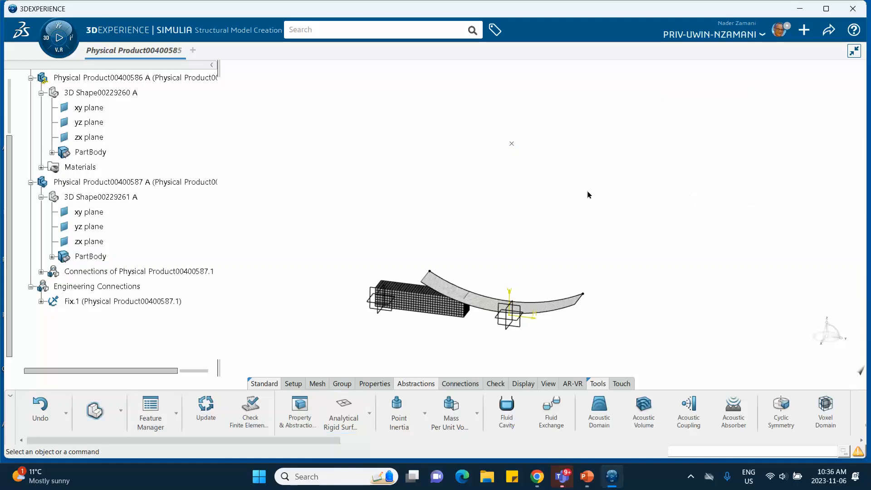
{"action": "middle_click_drag", "start_coordinate": [501, 188], "coordinate": [505, 181]}
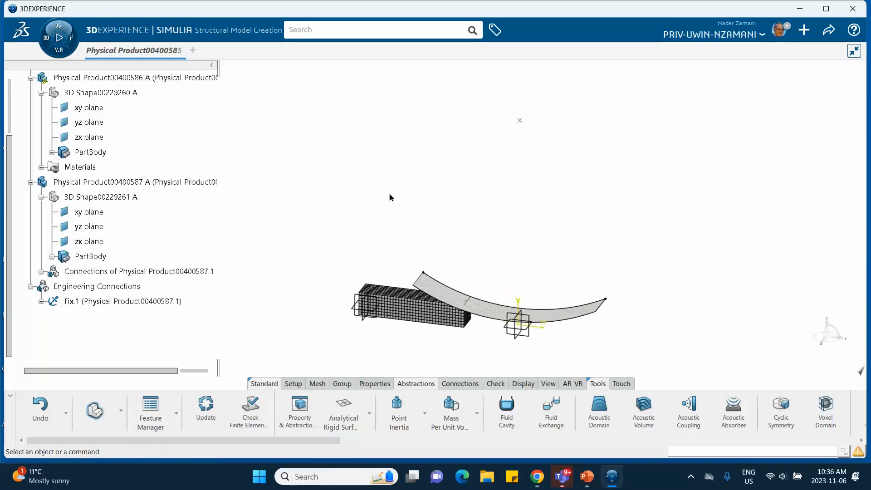
{"action": "left_click", "coordinate": [586, 476]}
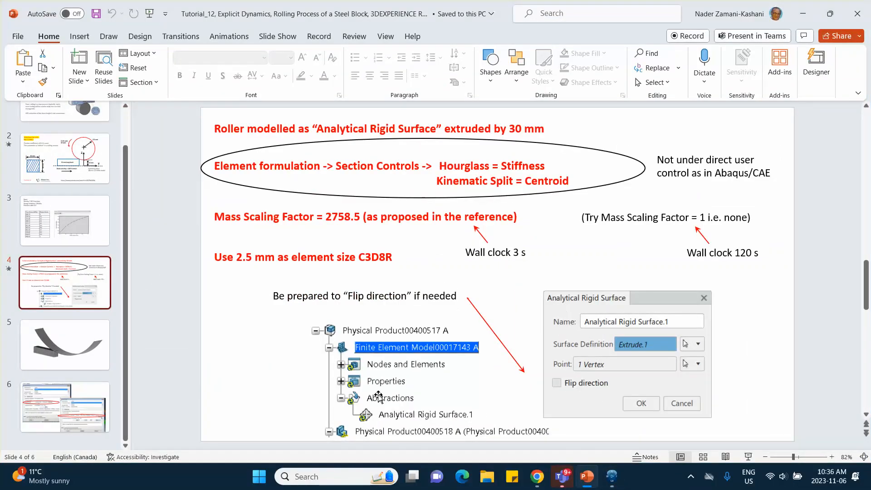
{"action": "left_click", "coordinate": [802, 14]}
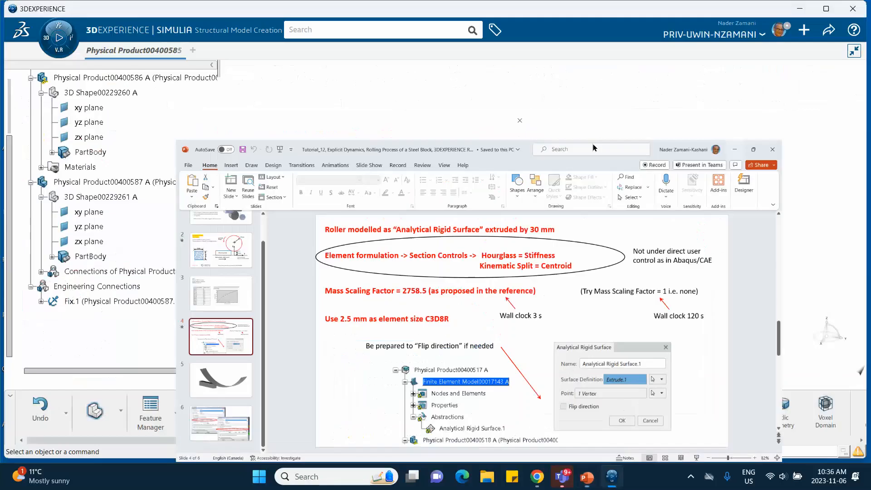
Step: Switch to the Mechanical Scenario Creation app to create a new physics simulation for the rolling assembly
{"action": "left_click", "coordinate": [55, 53]}
{"action": "scroll", "coordinate": [122, 188], "scroll_direction": "down", "scroll_amount": 2}
{"action": "scroll", "coordinate": [121, 189], "scroll_direction": "down", "scroll_amount": 1}
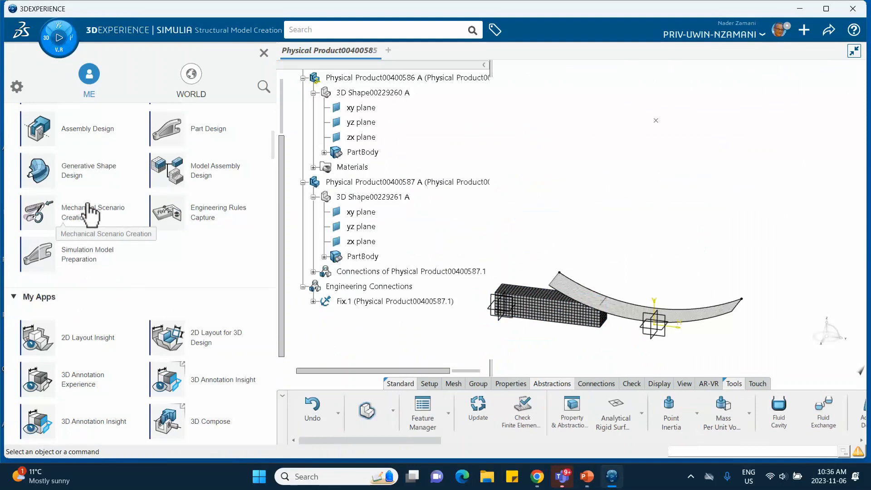
{"action": "scroll", "coordinate": [219, 146], "scroll_direction": "up", "scroll_amount": 2}
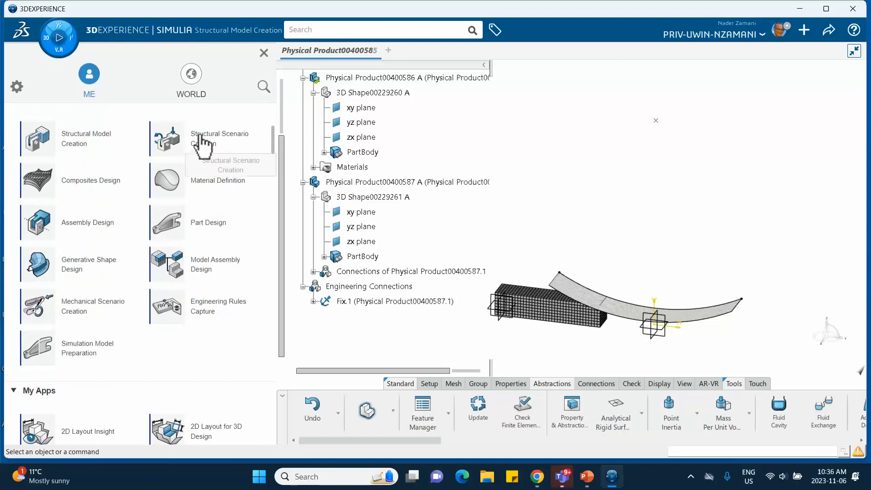
{"action": "left_click", "coordinate": [86, 308]}
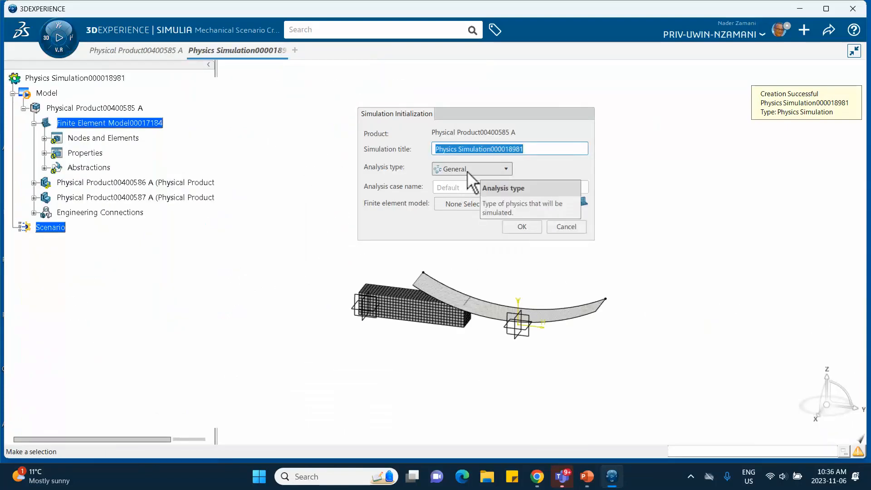
Step: Initialize the simulation with analysis type Structural and Finite Element Model00017184 as its finite element model
{"action": "left_click", "coordinate": [469, 171]}
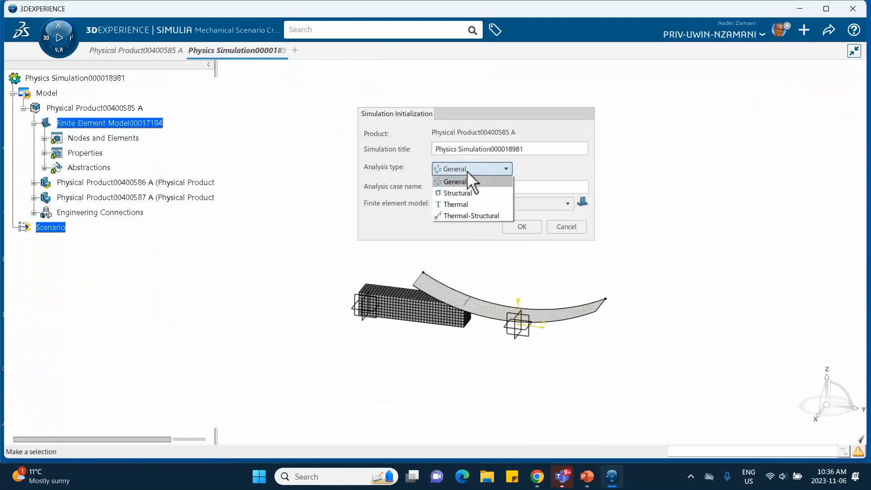
{"action": "left_click", "coordinate": [462, 194]}
{"action": "left_click", "coordinate": [467, 203]}
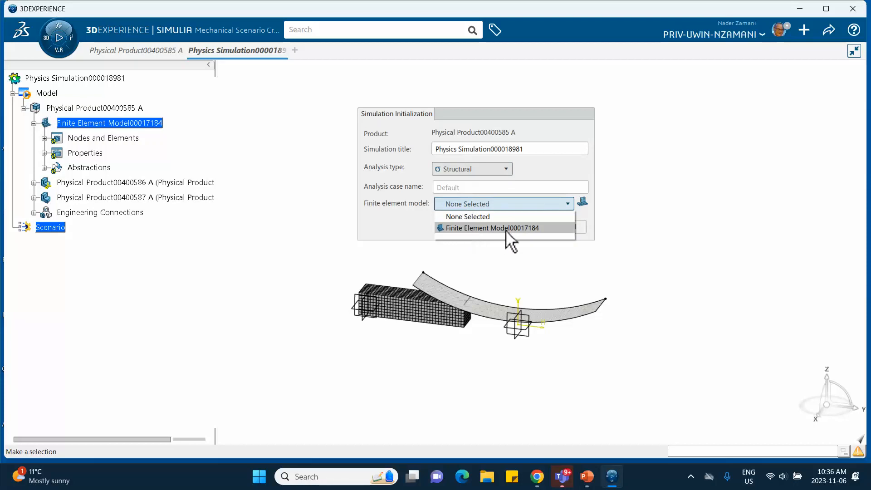
{"action": "left_click", "coordinate": [472, 203]}
{"action": "left_click", "coordinate": [472, 205]}
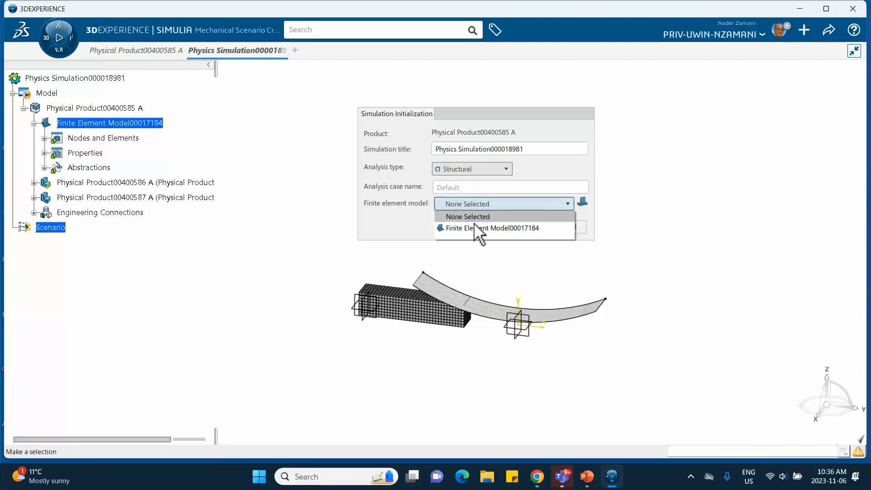
{"action": "left_click", "coordinate": [474, 226]}
{"action": "left_click", "coordinate": [524, 226]}
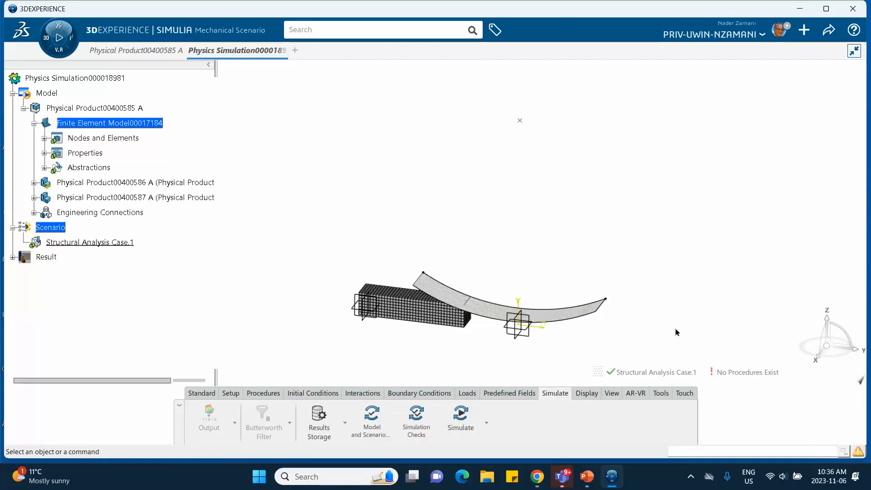
Step: Add an explicit dynamic step to the structural analysis case and open its step time for editing
{"action": "left_click", "coordinate": [269, 394]}
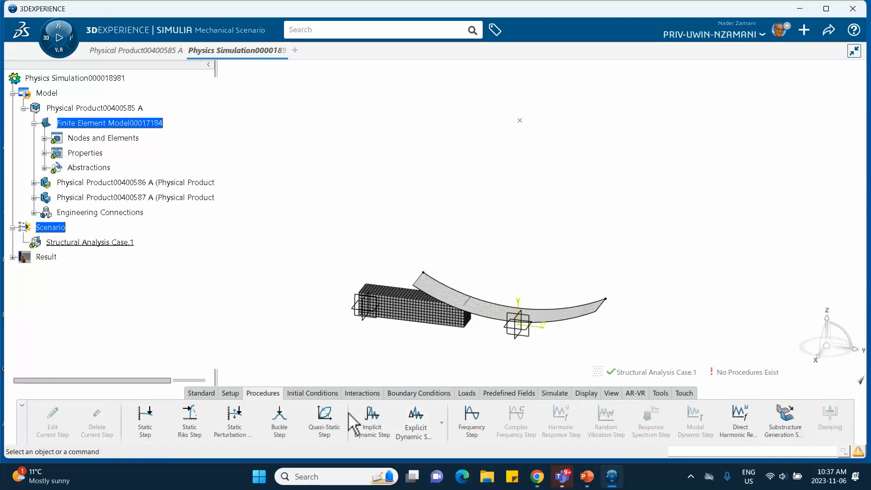
{"action": "left_click", "coordinate": [411, 430]}
{"action": "double_click", "coordinate": [655, 136]}
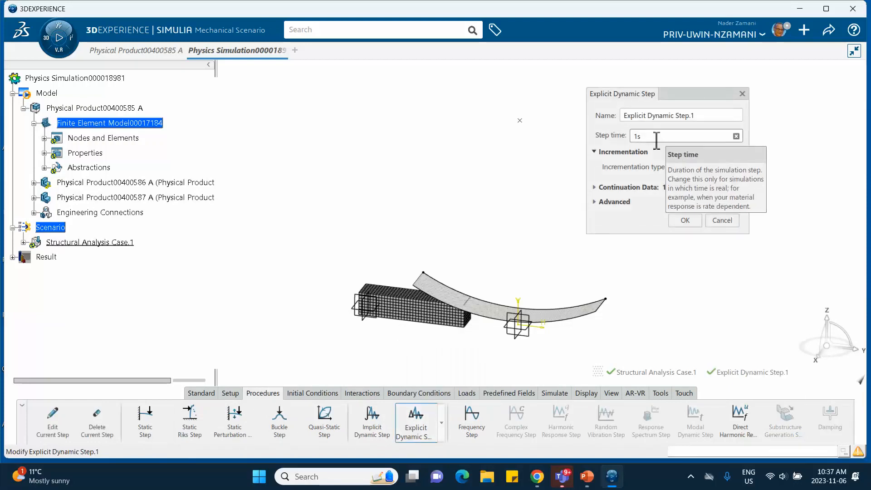
Step: Switch to PowerPoint and look through the rolling tutorial slides for the process and step parameters
{"action": "left_click", "coordinate": [587, 476]}
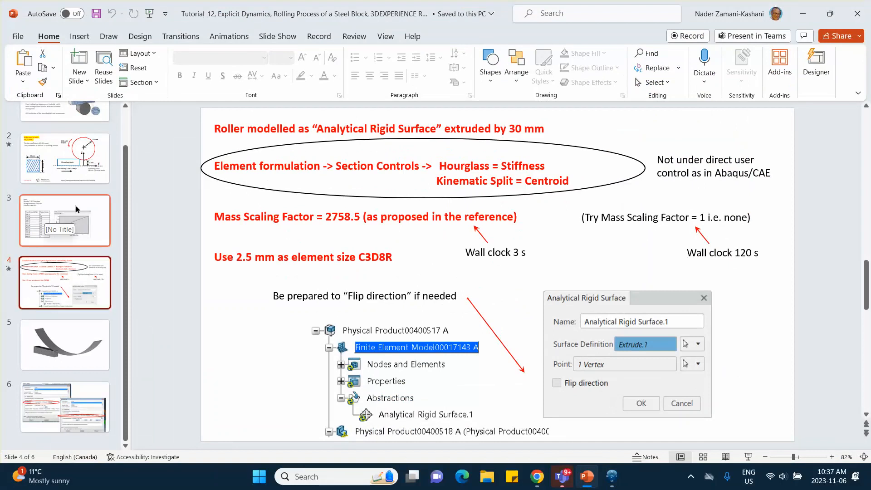
{"action": "scroll", "coordinate": [77, 200], "scroll_direction": "up", "scroll_amount": 1}
{"action": "left_click", "coordinate": [65, 136]}
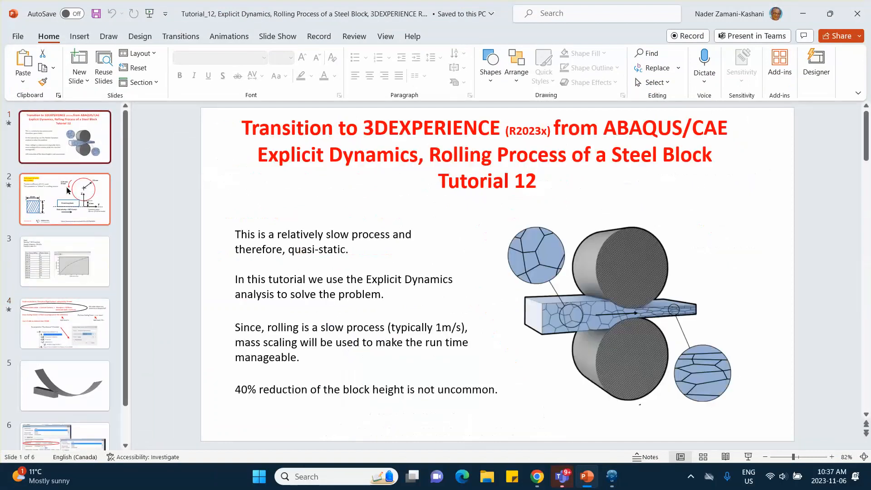
{"action": "left_click", "coordinate": [66, 196]}
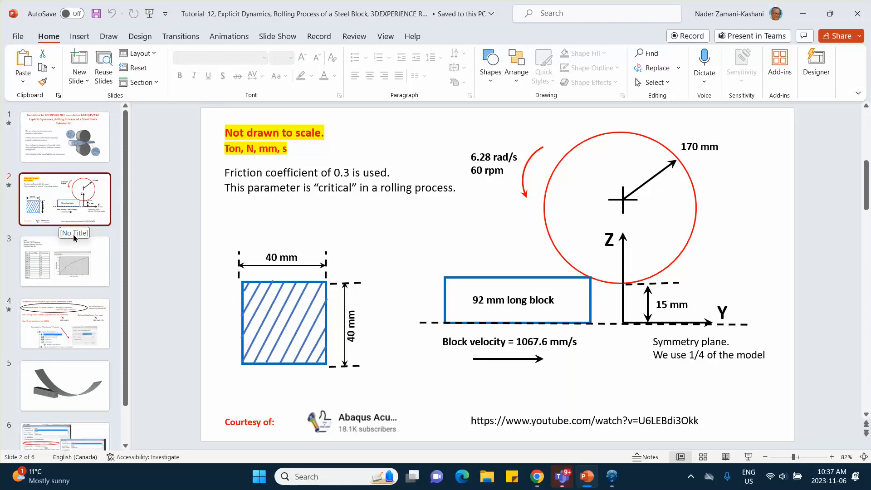
{"action": "scroll", "coordinate": [68, 327], "scroll_direction": "down", "scroll_amount": 1}
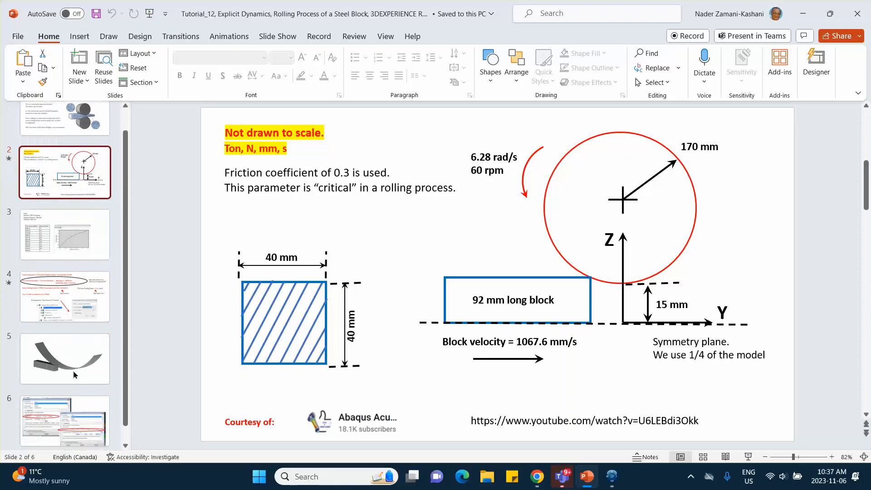
{"action": "left_click", "coordinate": [60, 397]}
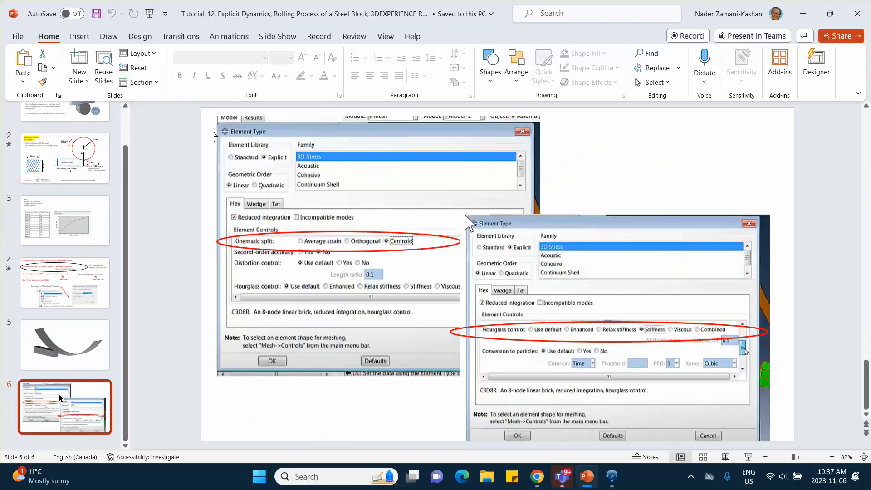
{"action": "left_click", "coordinate": [68, 345]}
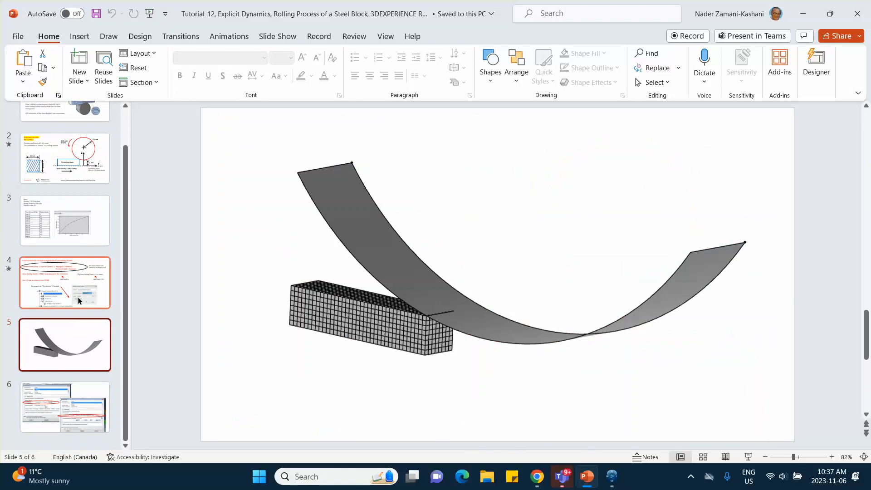
{"action": "left_click", "coordinate": [78, 301]}
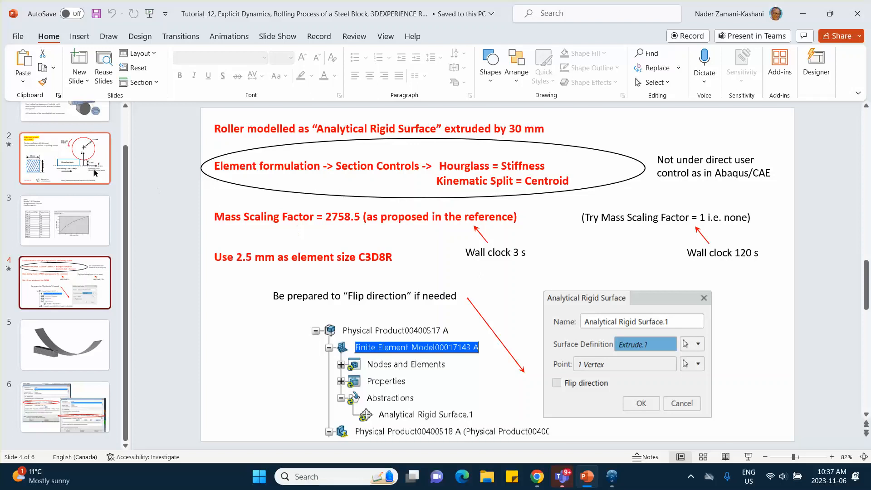
{"action": "left_click", "coordinate": [79, 160]}
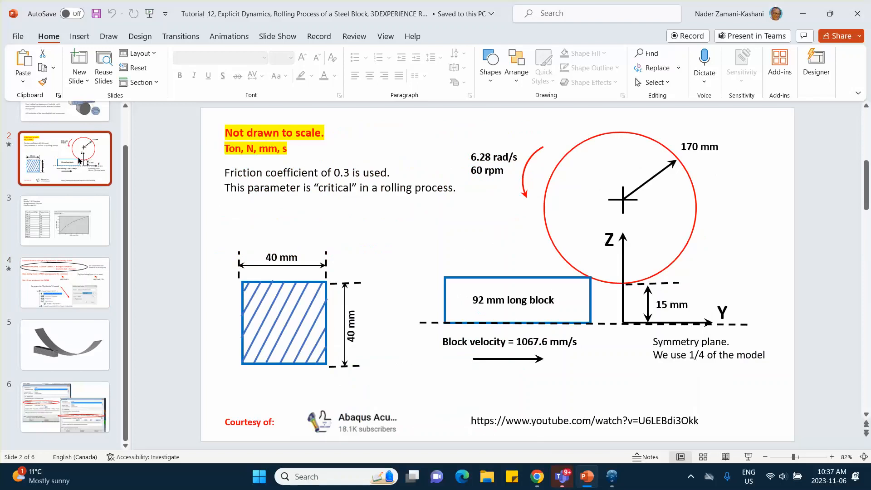
{"action": "scroll", "coordinate": [78, 160], "scroll_direction": "up", "scroll_amount": 2}
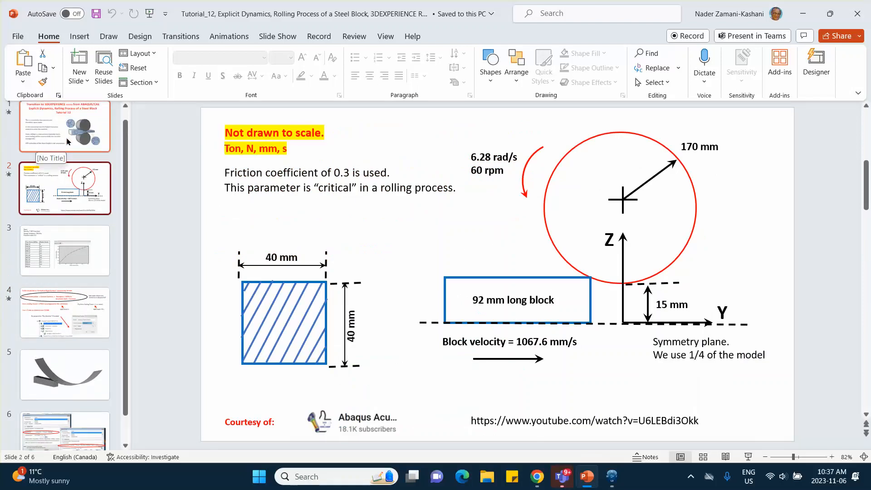
{"action": "left_click", "coordinate": [67, 141]}
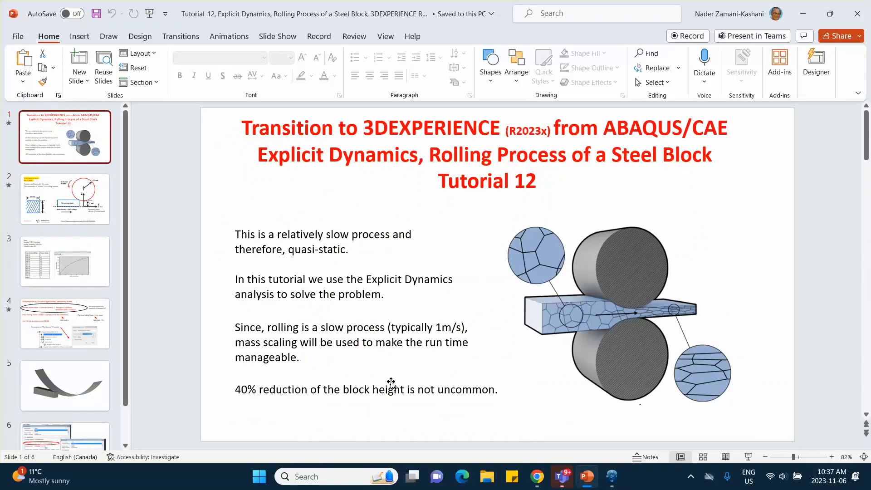
Step: Switch back to 3DEXPERIENCE and set the explicit dynamic step's step time to 0.2 s
{"action": "left_click", "coordinate": [612, 477]}
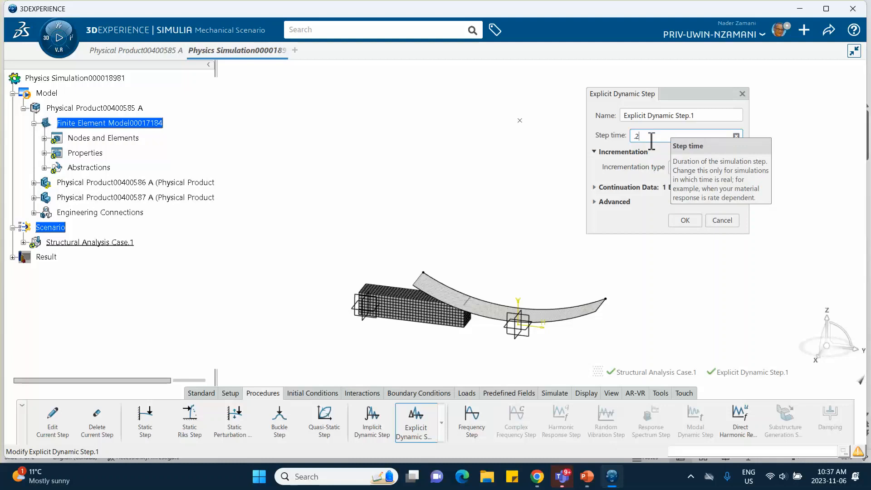
{"action": "left_click", "coordinate": [685, 220]}
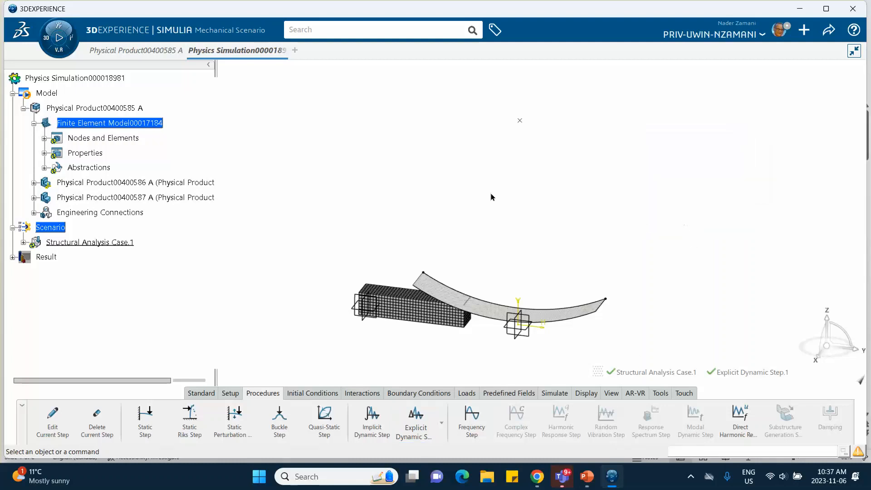
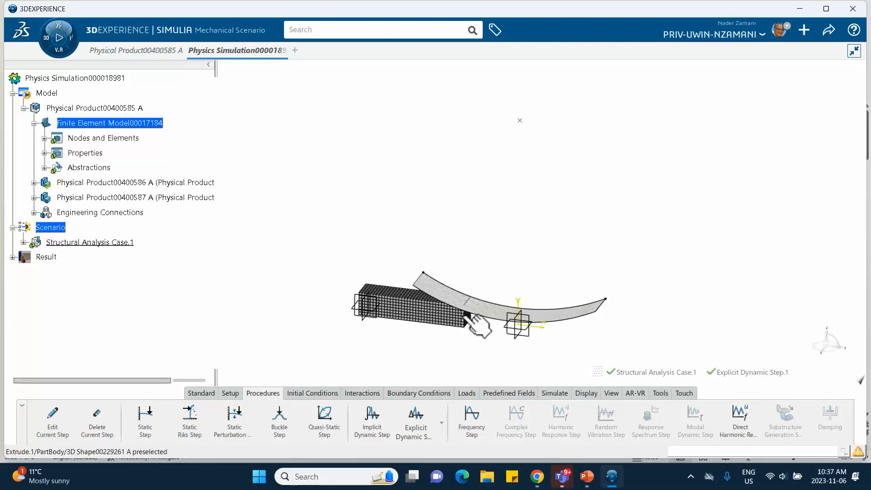
Step: Add a fixed displacement at the roller's reference point, restraining translations X, Y and Z and rotations Y and Z
{"action": "left_click", "coordinate": [412, 394]}
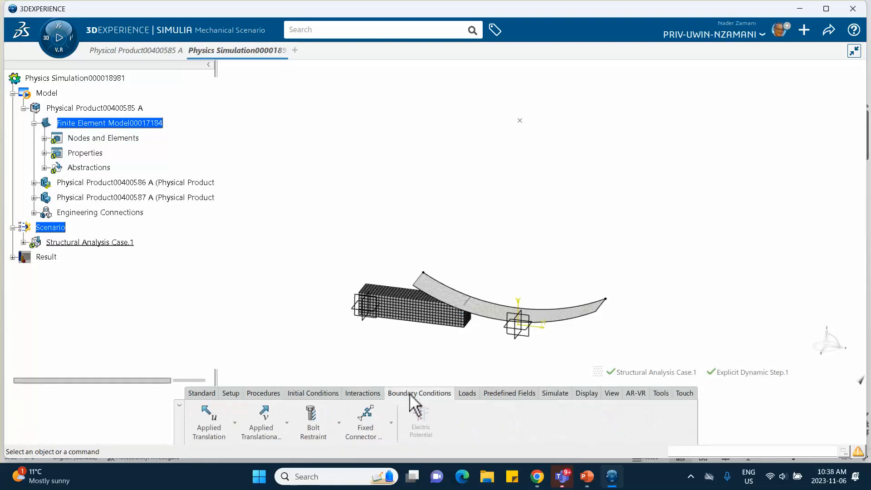
{"action": "left_click", "coordinate": [235, 423]}
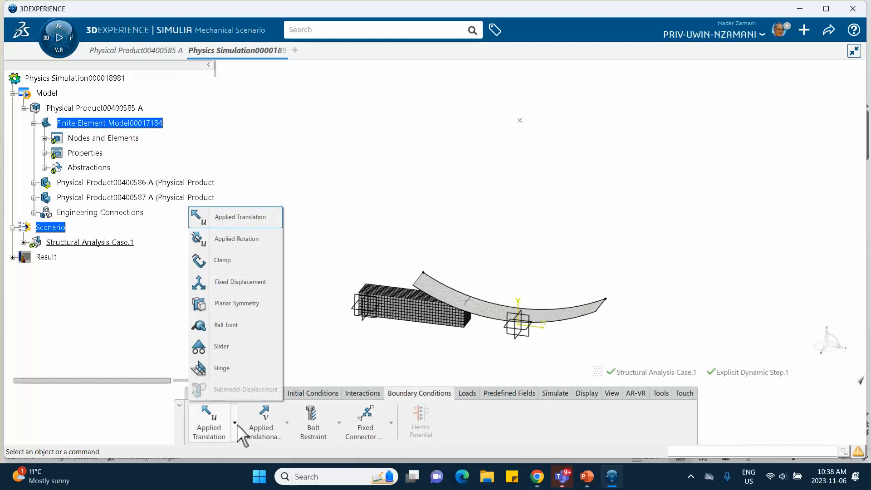
{"action": "left_click", "coordinate": [233, 284]}
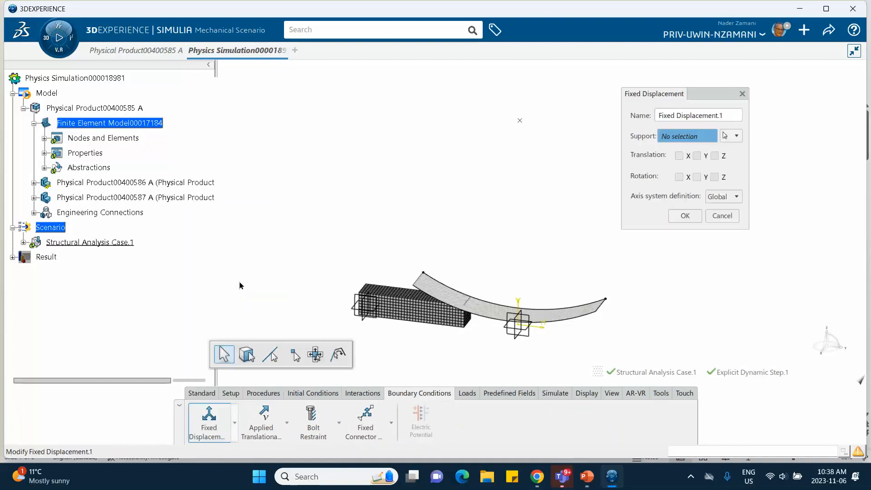
{"action": "left_click", "coordinate": [520, 120]}
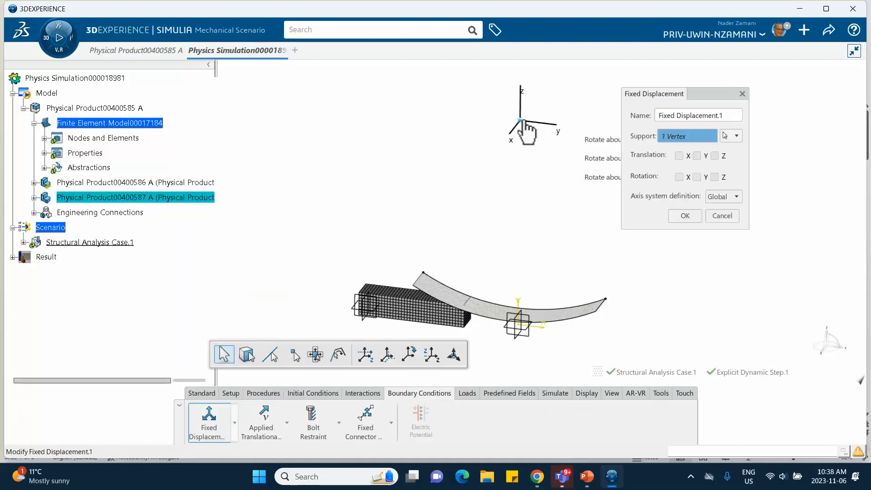
{"action": "left_click", "coordinate": [679, 155]}
{"action": "left_click", "coordinate": [696, 155]}
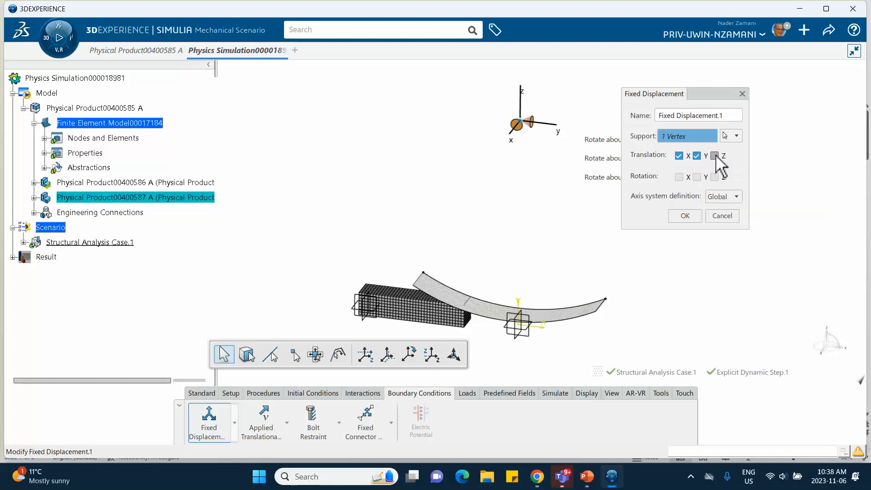
{"action": "left_click", "coordinate": [714, 155]}
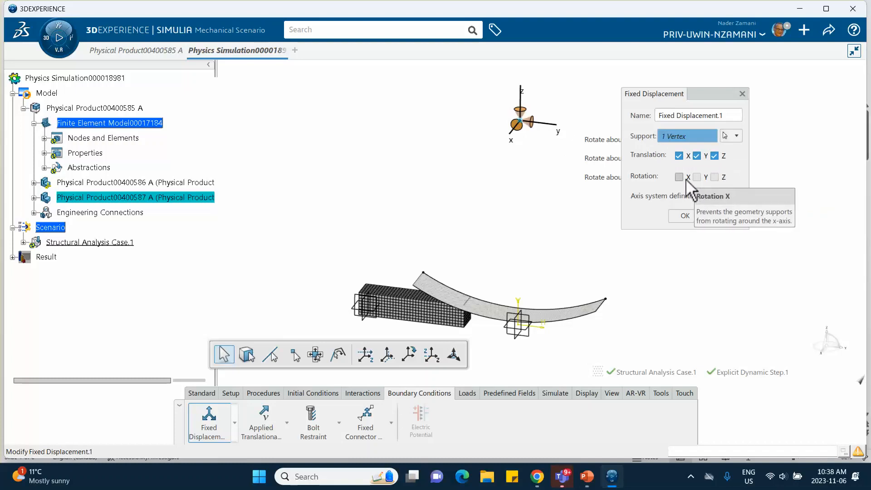
{"action": "left_click", "coordinate": [697, 177]}
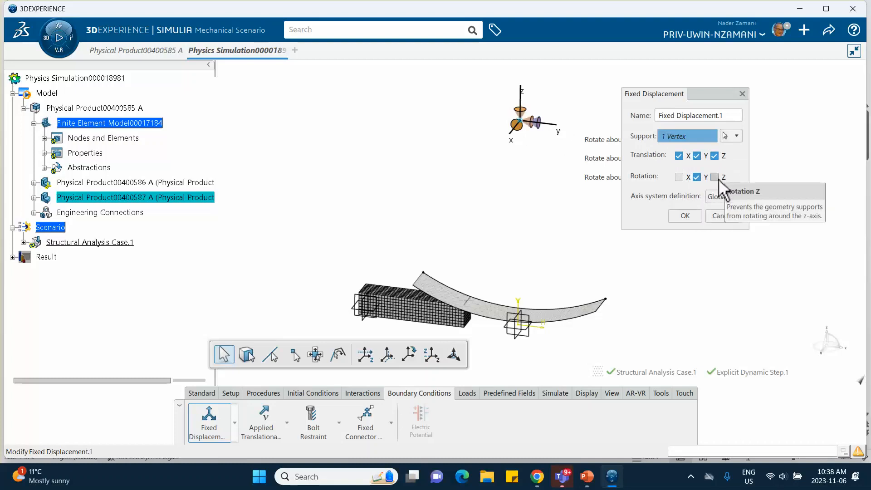
{"action": "left_click", "coordinate": [714, 176]}
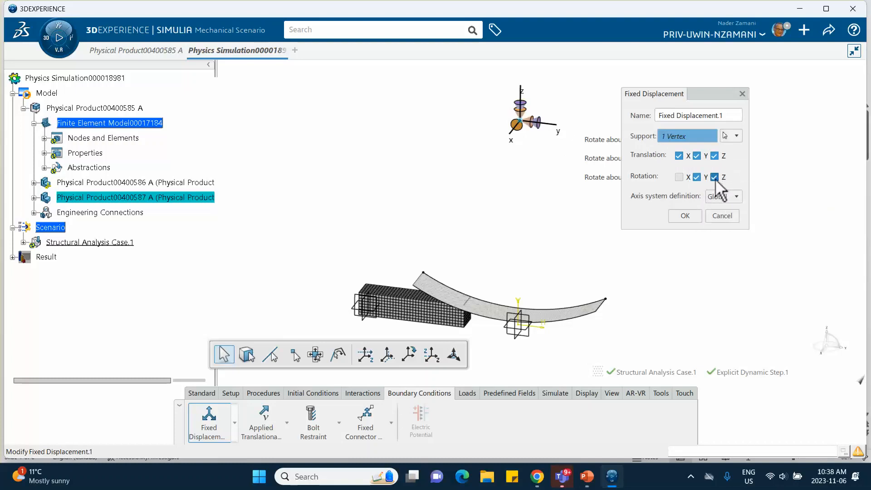
{"action": "left_click", "coordinate": [684, 216]}
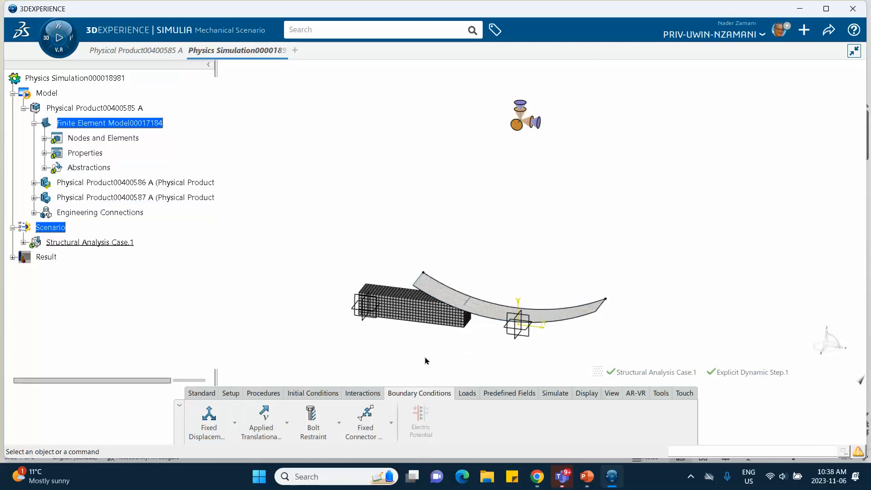
Step: Apply a planar symmetry boundary condition to the bottom face of the meshed block
{"action": "left_click", "coordinate": [234, 423]}
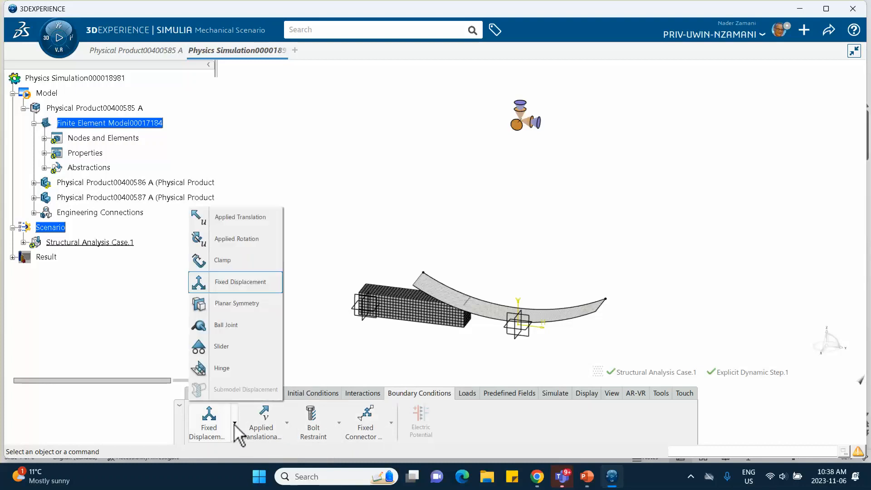
{"action": "left_click", "coordinate": [231, 306]}
{"action": "middle_click_drag", "start_coordinate": [403, 343], "coordinate": [445, 280]}
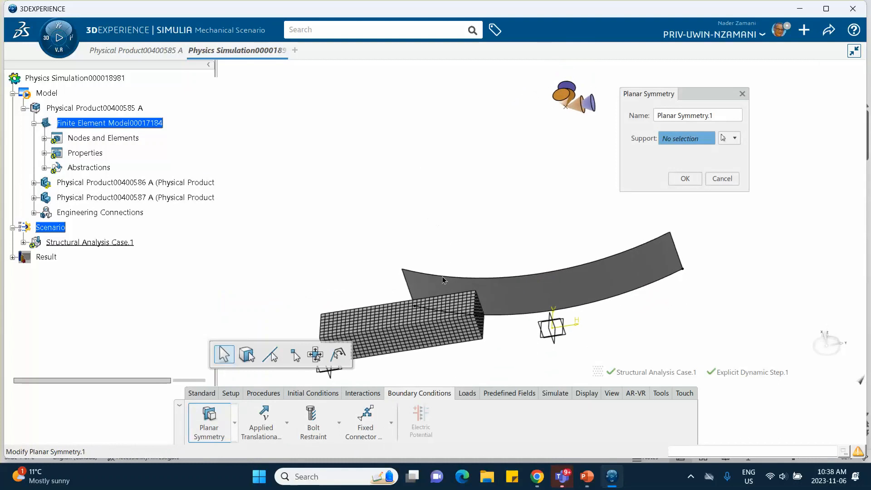
{"action": "left_click", "coordinate": [442, 341]}
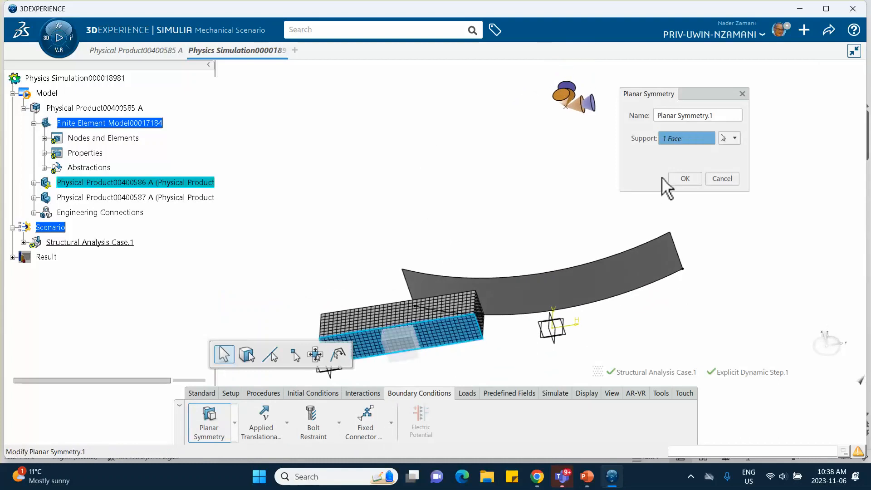
{"action": "left_click", "coordinate": [685, 178]}
Step: Apply a second planar symmetry boundary condition to the block's long vertical side face on the symmetry plane
{"action": "middle_click_drag", "start_coordinate": [597, 194], "coordinate": [420, 249]}
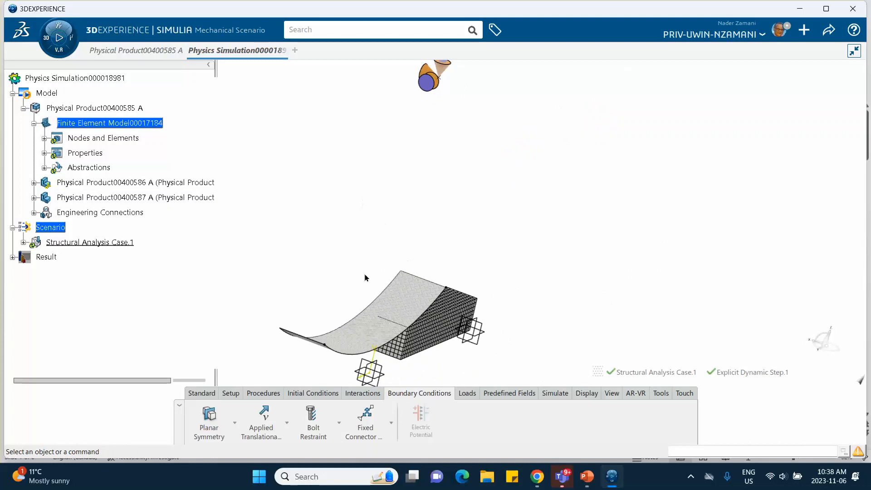
{"action": "left_click", "coordinate": [208, 424]}
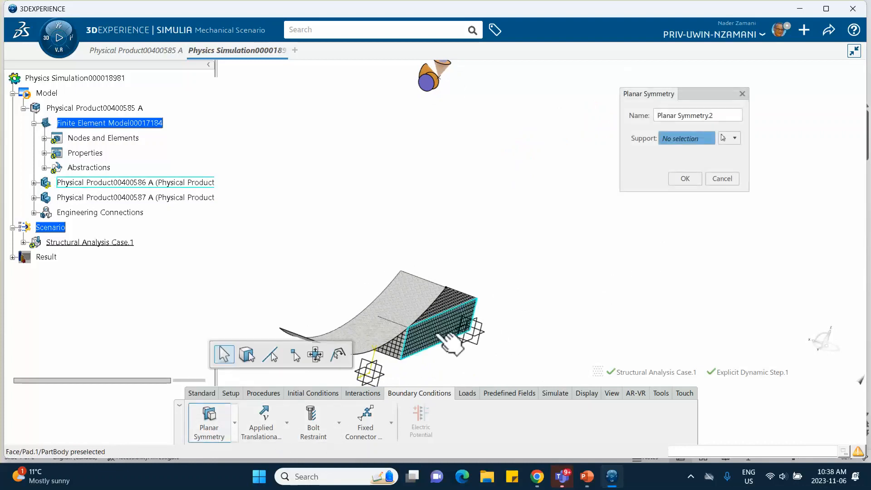
{"action": "left_click", "coordinate": [685, 178]}
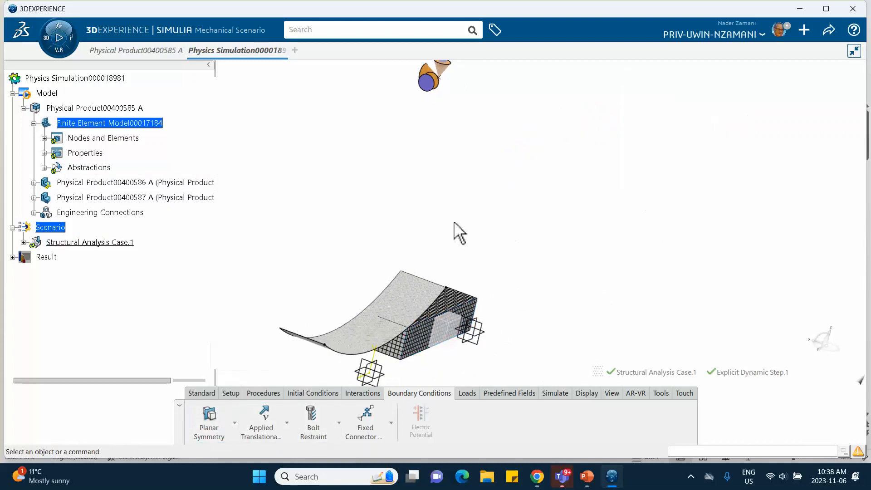
{"action": "middle_click_drag", "start_coordinate": [411, 217], "coordinate": [433, 382]}
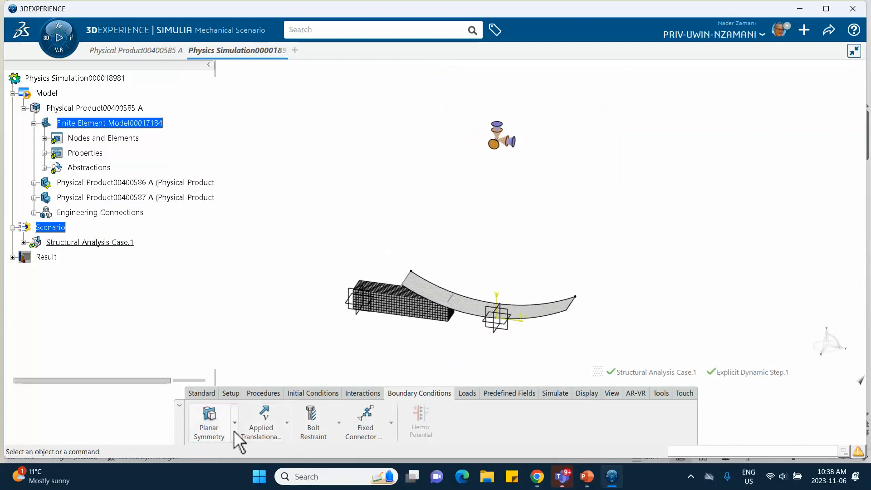
Step: Start an applied translational velocity and hide the FE models with the Visibility Manager to expose the block's geometry
{"action": "left_click", "coordinate": [286, 424]}
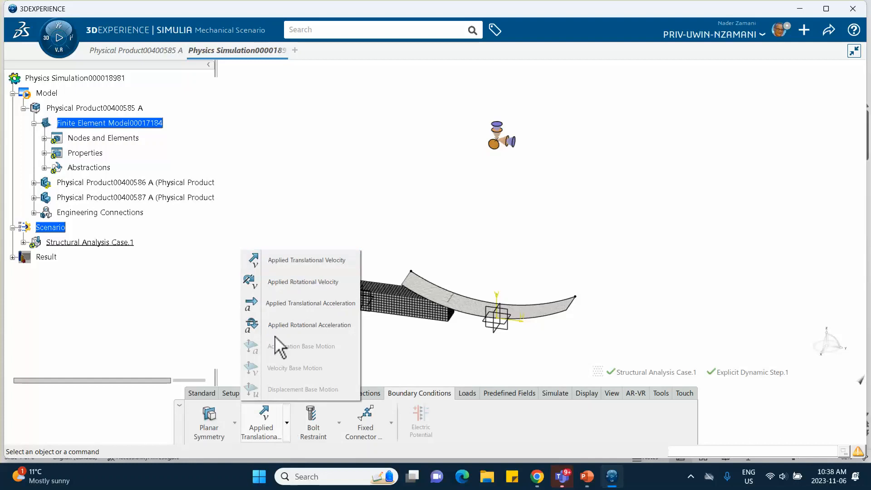
{"action": "left_click", "coordinate": [281, 263]}
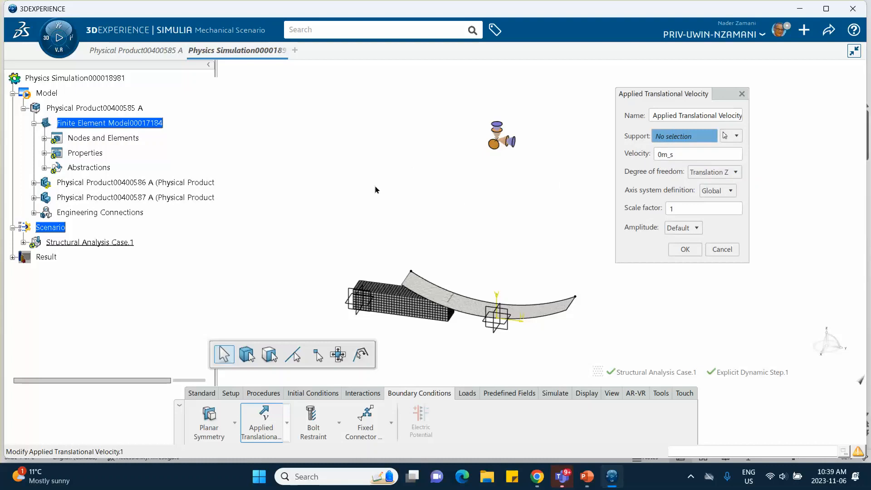
{"action": "right_click", "coordinate": [388, 140]}
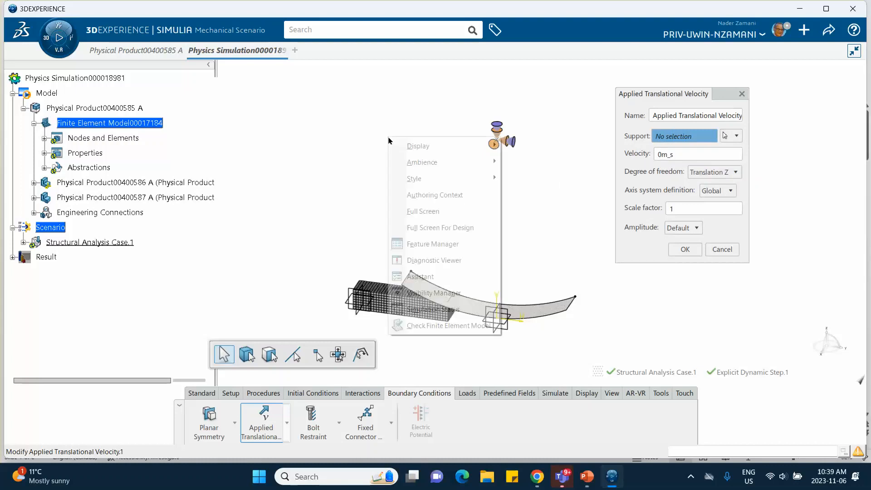
{"action": "left_click", "coordinate": [427, 292]}
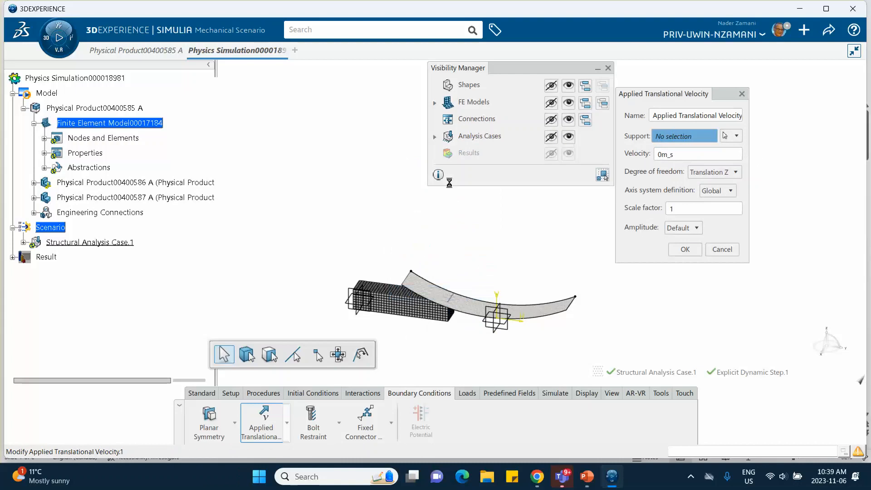
{"action": "left_click", "coordinate": [549, 102]}
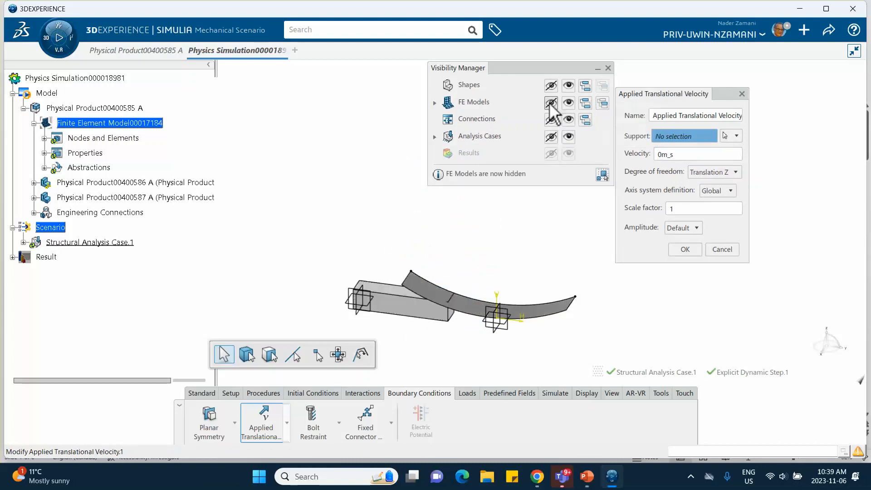
{"action": "left_click", "coordinate": [404, 307]}
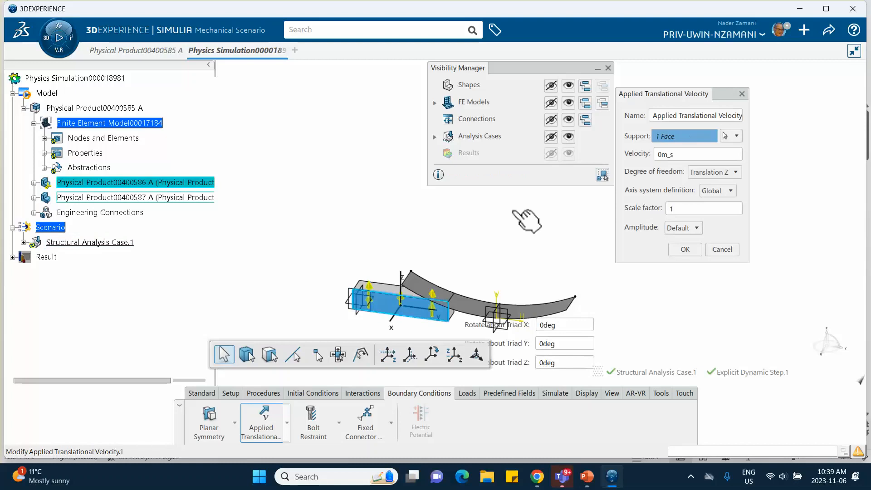
{"action": "right_click", "coordinate": [680, 139]}
{"action": "left_click", "coordinate": [701, 177]}
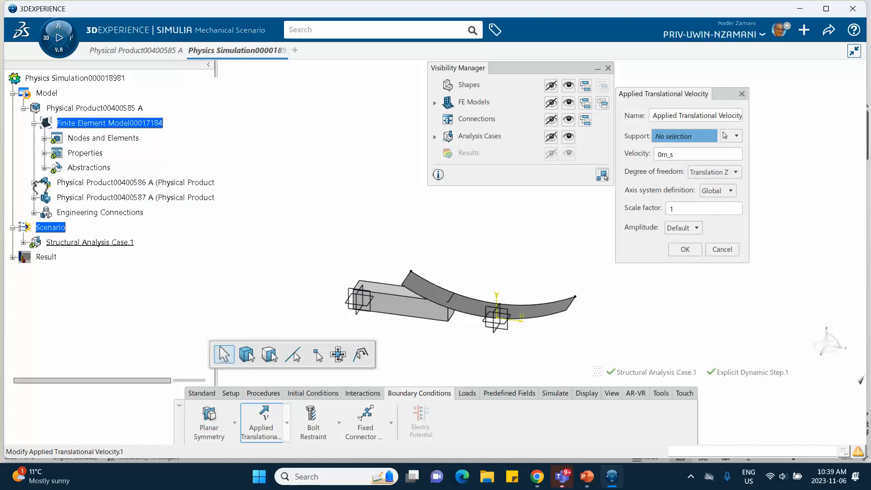
Step: Choose the block's PartBody under 3D Shape00229260 as the support of the applied translational velocity
{"action": "left_click", "coordinate": [34, 183]}
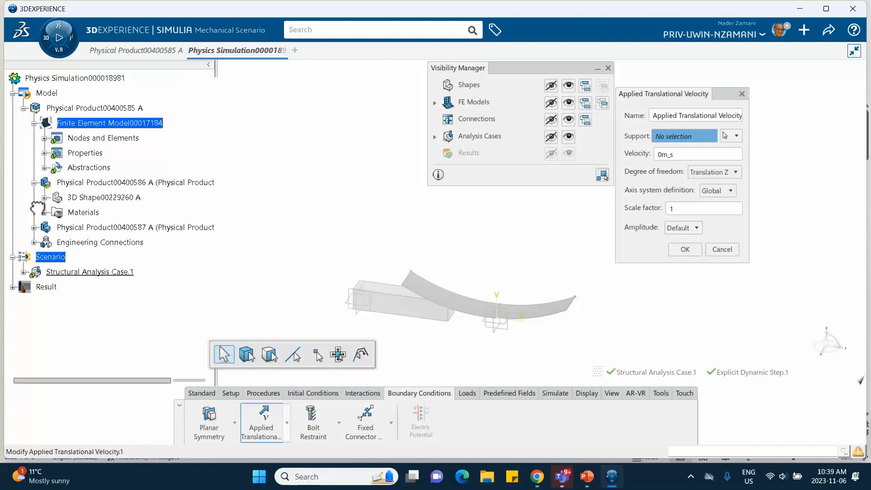
{"action": "left_click", "coordinate": [44, 198]}
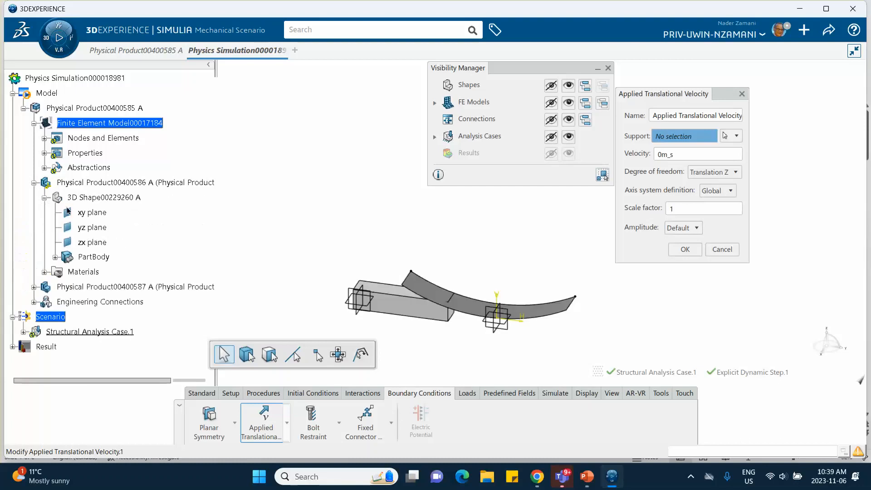
{"action": "left_click", "coordinate": [91, 257]}
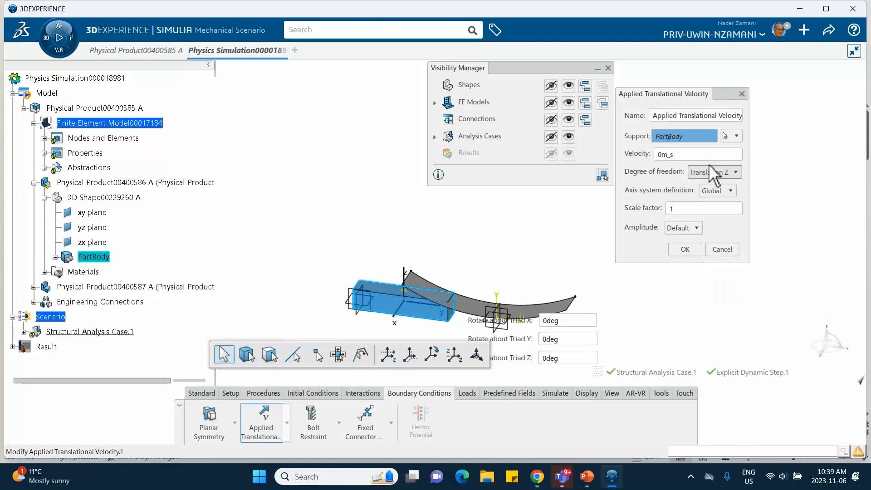
Step: Check the block velocity on the second PowerPoint slide and set the applied translational velocity to 1067.6 mm/s in 3DEXPERIENCE
{"action": "left_click_drag", "start_coordinate": [688, 155], "coordinate": [639, 160]}
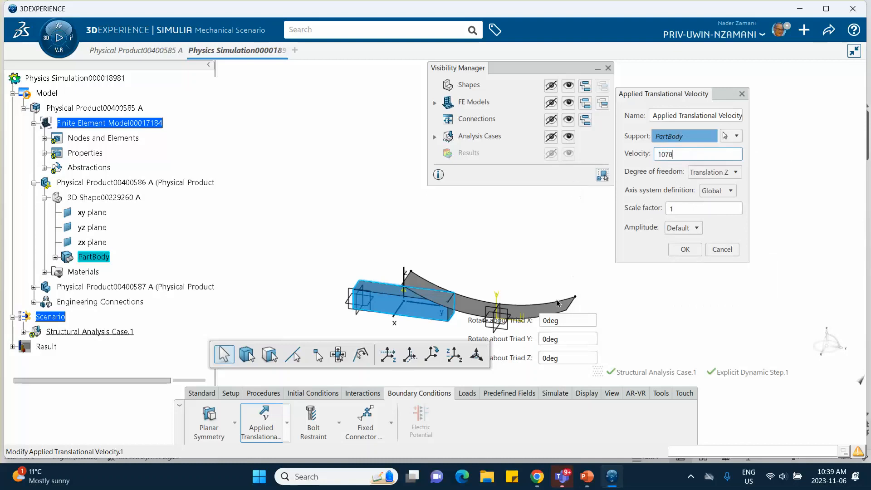
{"action": "left_click", "coordinate": [587, 477]}
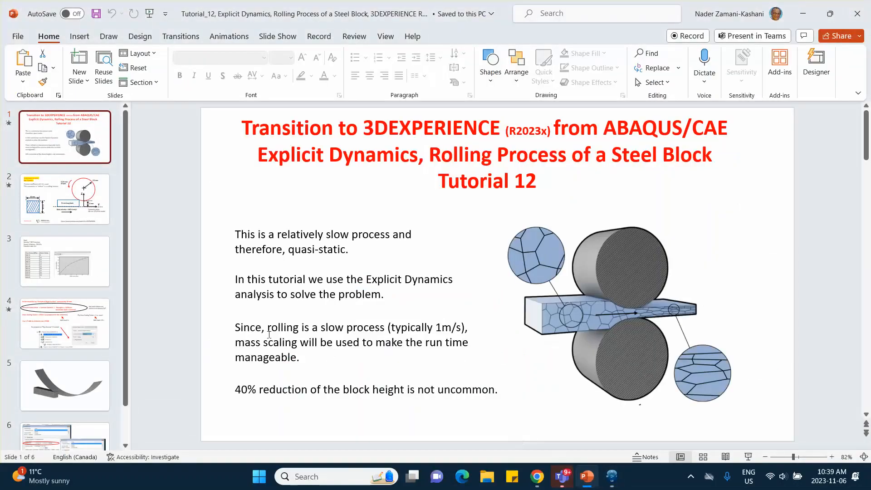
{"action": "left_click", "coordinate": [73, 219]}
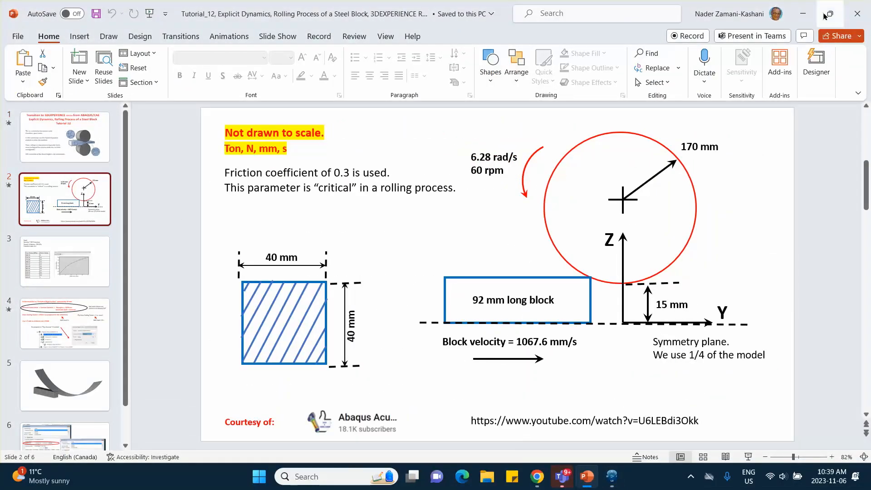
{"action": "left_click", "coordinate": [802, 13]}
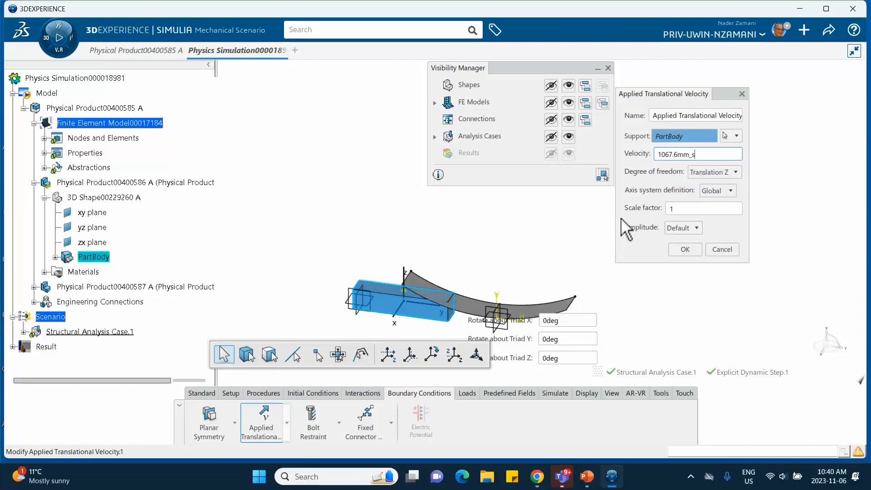
{"action": "left_click", "coordinate": [701, 213]}
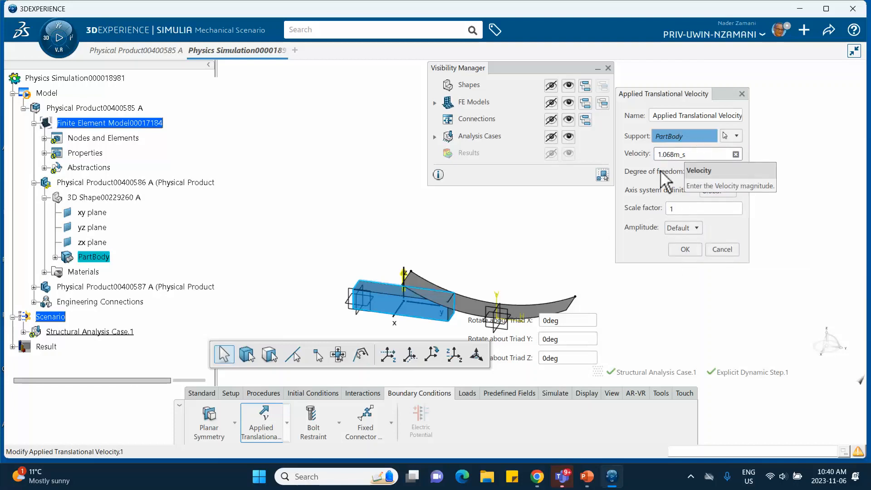
{"action": "left_click", "coordinate": [686, 250]}
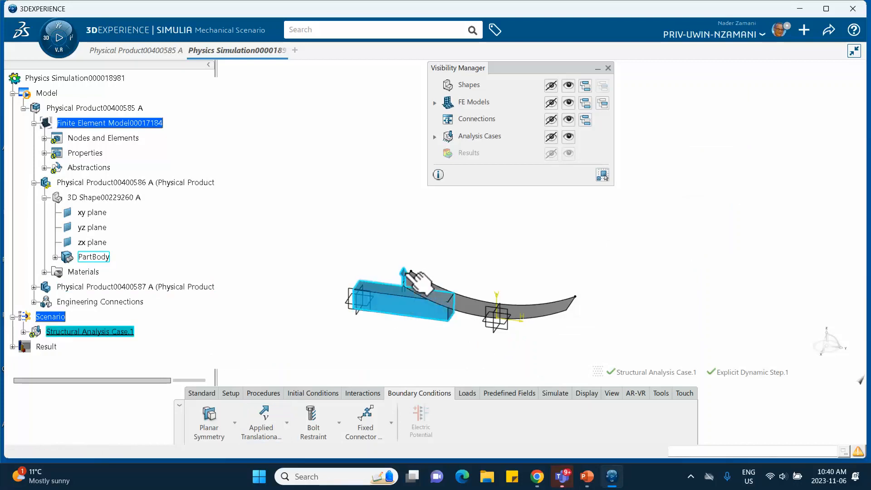
Step: Edit the block's applied translational velocity so that its degree of freedom is Translation Y
{"action": "double_click", "coordinate": [410, 274]}
{"action": "left_click", "coordinate": [715, 272]}
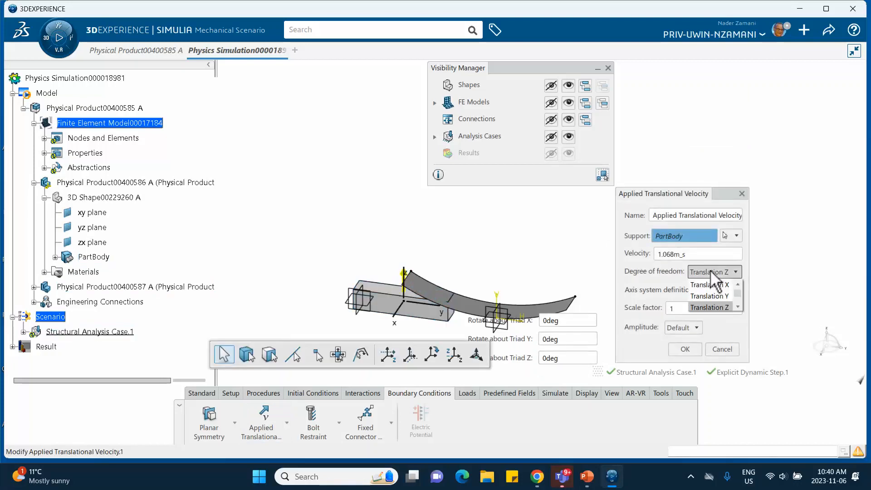
{"action": "left_click", "coordinate": [710, 296]}
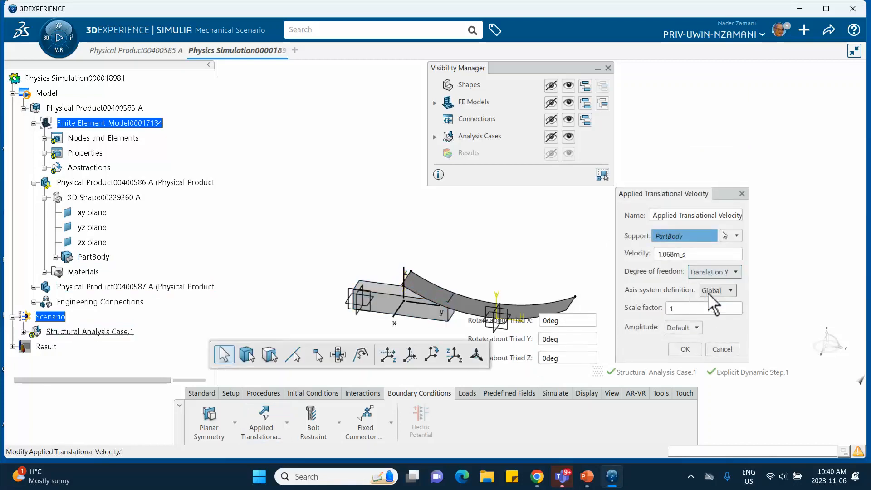
{"action": "left_click", "coordinate": [692, 349]}
{"action": "middle_click_drag", "start_coordinate": [553, 276], "coordinate": [398, 237]}
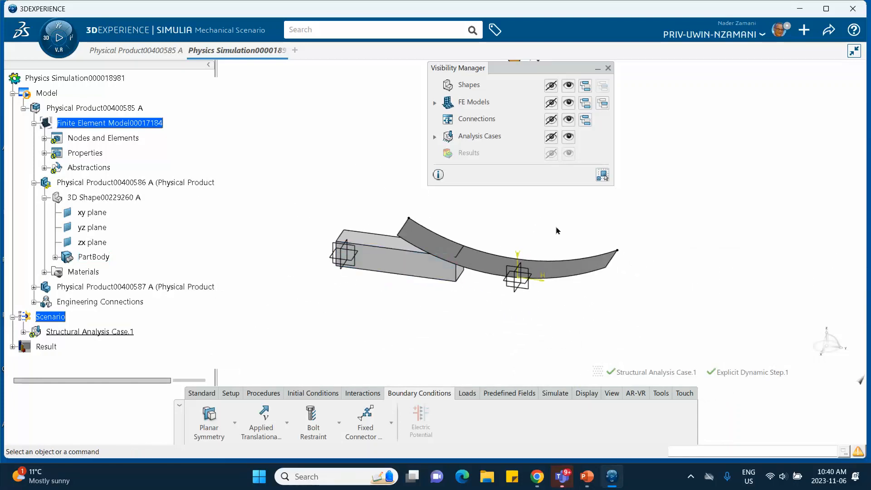
Step: Enlarge the simulation symbols by setting the symbol size in Display Preferences to 772%
{"action": "middle_click_drag", "start_coordinate": [560, 233], "coordinate": [550, 263]}
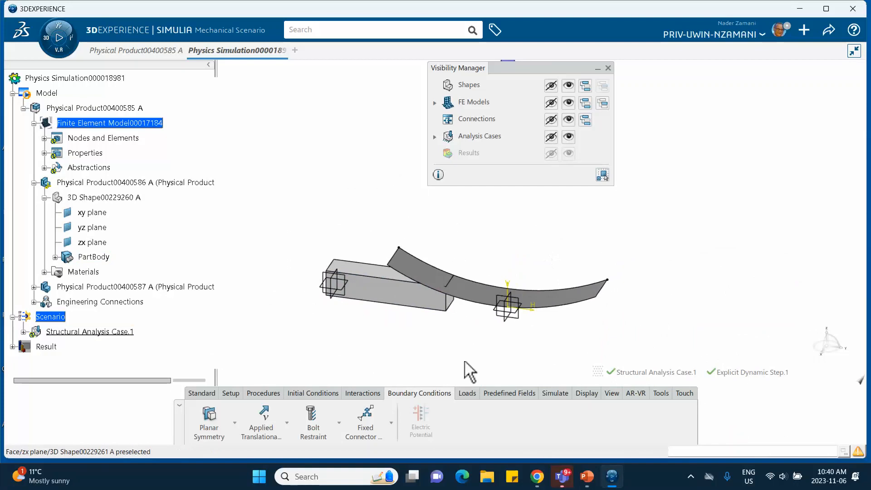
{"action": "left_click", "coordinate": [588, 395]}
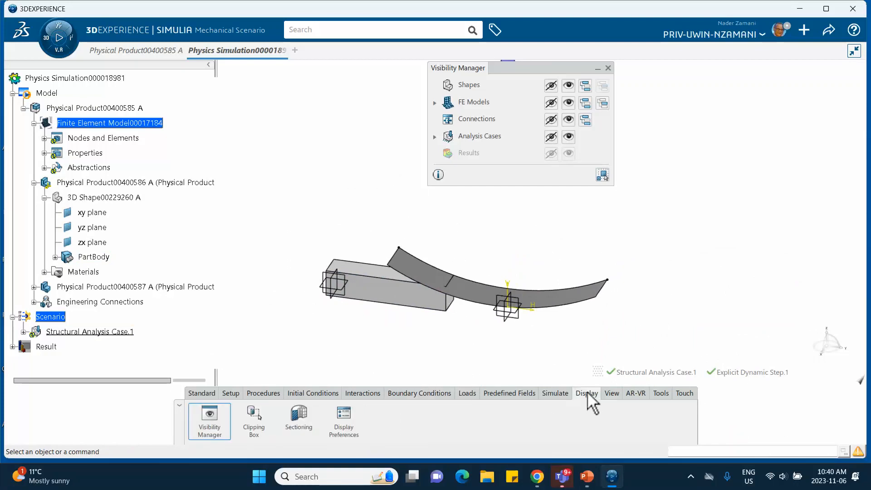
{"action": "left_click", "coordinate": [343, 426]}
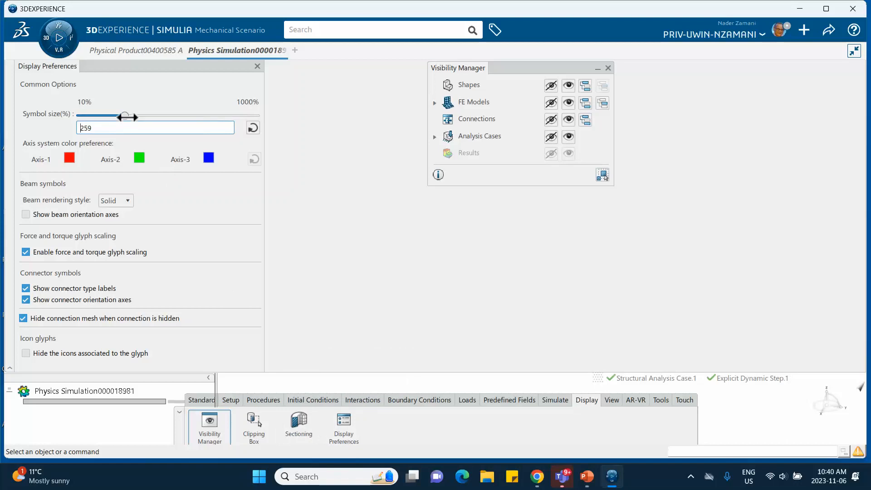
{"action": "left_click_drag", "start_coordinate": [125, 115], "coordinate": [223, 117]}
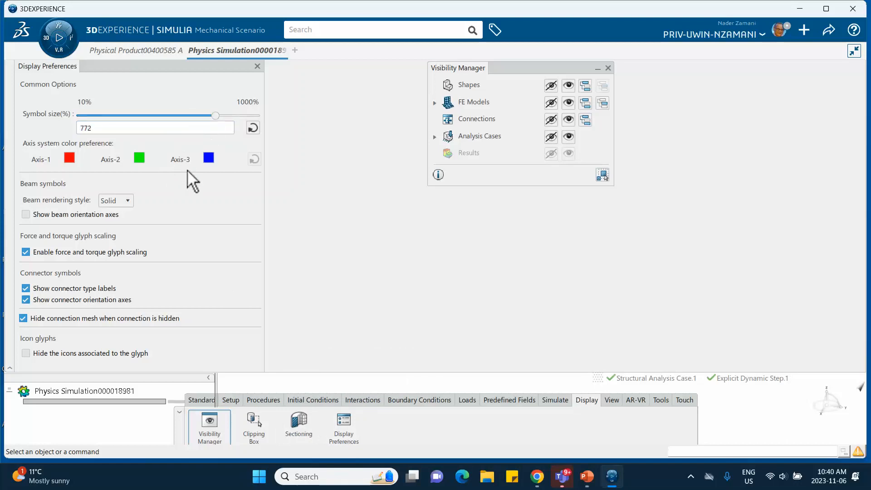
{"action": "left_click", "coordinate": [257, 68]}
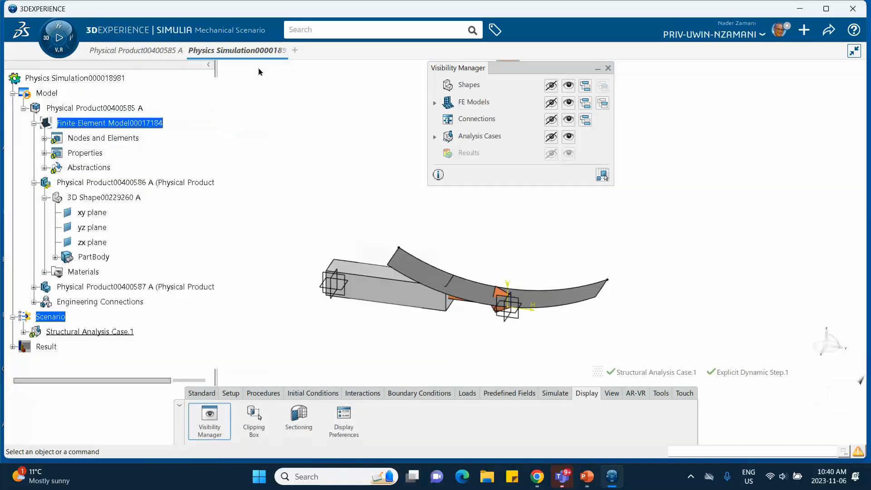
{"action": "middle_click_drag", "start_coordinate": [470, 339], "coordinate": [447, 217]}
{"action": "middle_click_drag", "start_coordinate": [389, 192], "coordinate": [380, 226]}
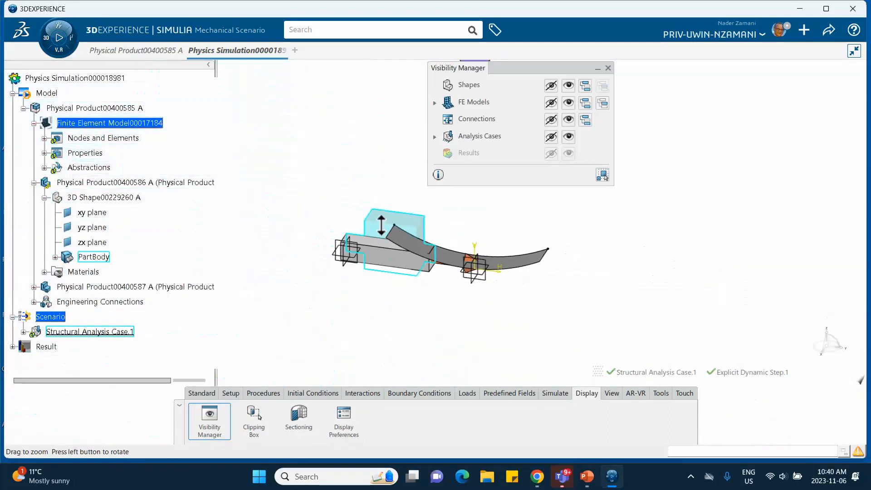
Step: Set the symbol size in Display Preferences to 305%
{"action": "left_click", "coordinate": [343, 429]}
{"action": "left_click_drag", "start_coordinate": [218, 116], "coordinate": [132, 115]}
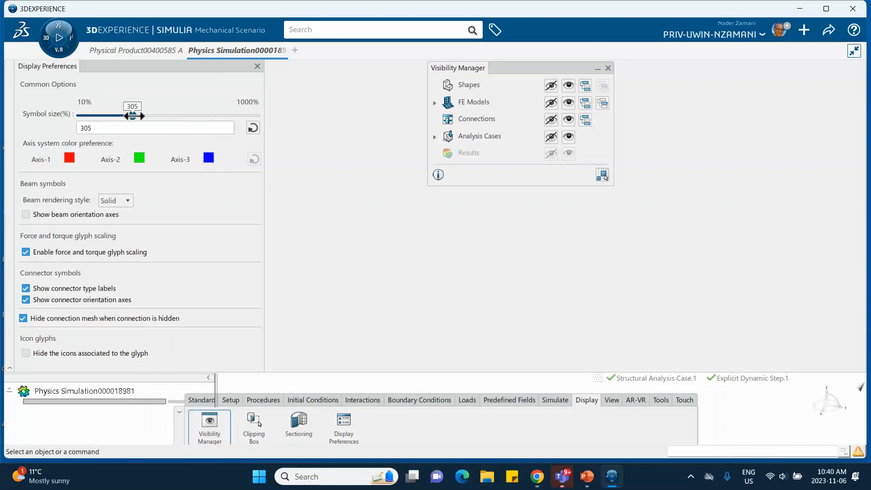
{"action": "left_click", "coordinate": [257, 66]}
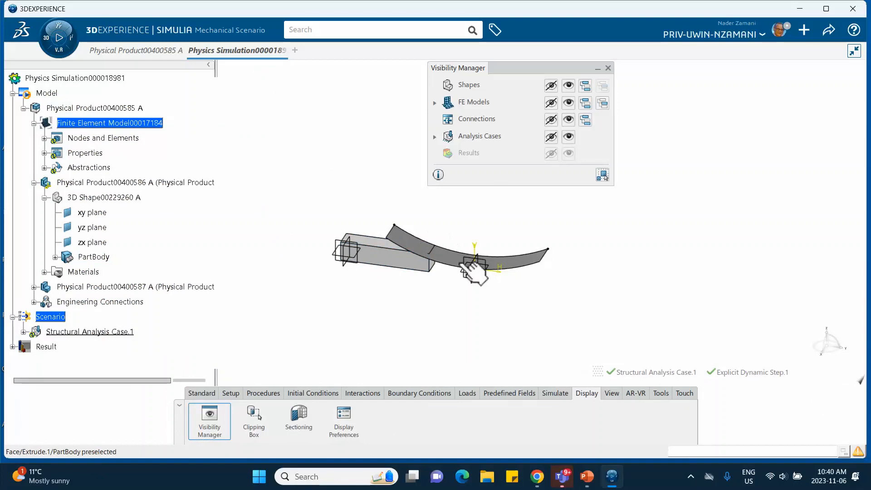
{"action": "middle_click_drag", "start_coordinate": [444, 240], "coordinate": [396, 308]}
{"action": "middle_click_drag", "start_coordinate": [385, 226], "coordinate": [360, 215]}
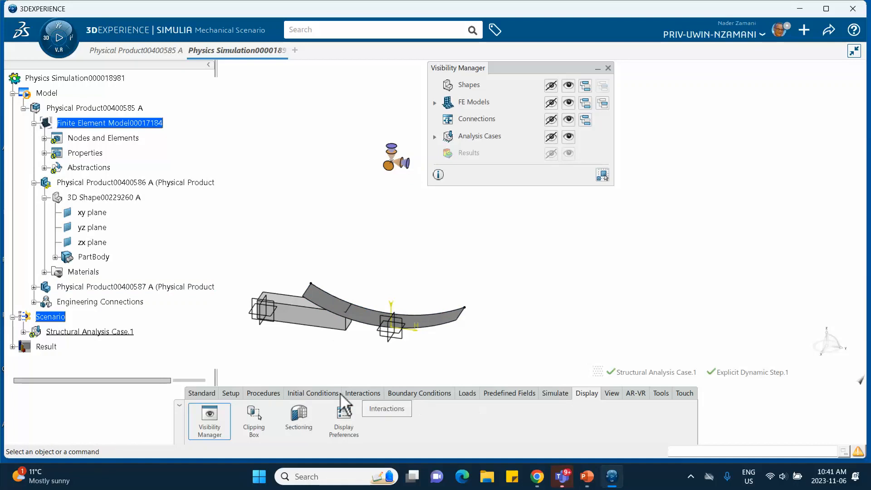
{"action": "left_click", "coordinate": [405, 394]}
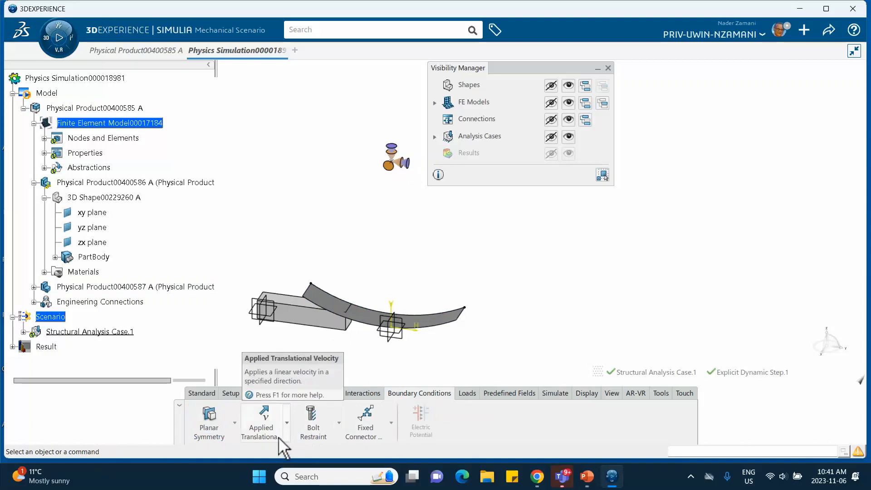
{"action": "left_click", "coordinate": [287, 422]}
{"action": "left_click", "coordinate": [303, 281]}
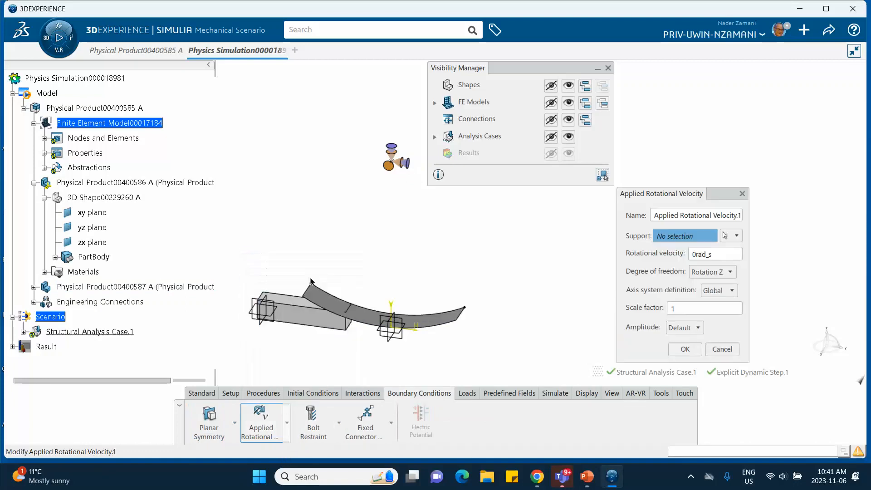
{"action": "mouse_move", "coordinate": [426, 237]}
{"action": "middle_mouse_down"}
{"action": "mouse_move", "coordinate": [412, 248]}
{"action": "mouse_move", "coordinate": [414, 226]}
{"action": "middle_mouse_up"}
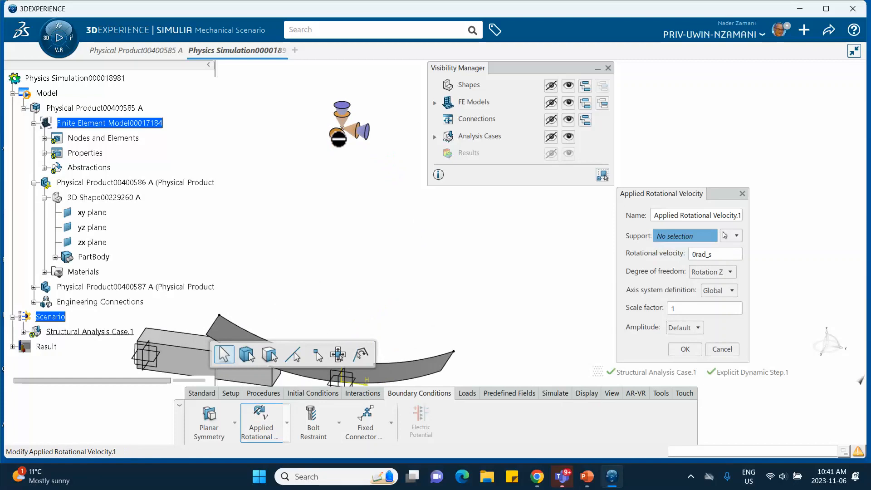
{"action": "scroll", "coordinate": [77, 213], "scroll_direction": "down", "scroll_amount": 3}
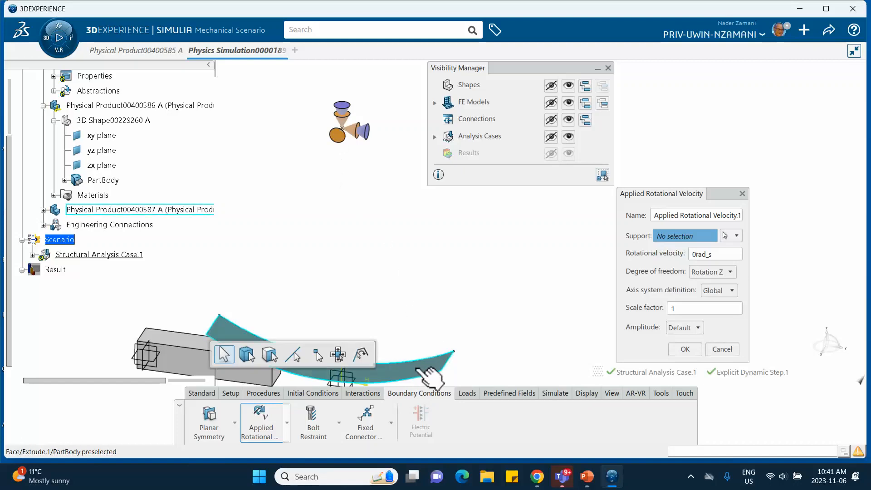
{"action": "left_click", "coordinate": [430, 377]}
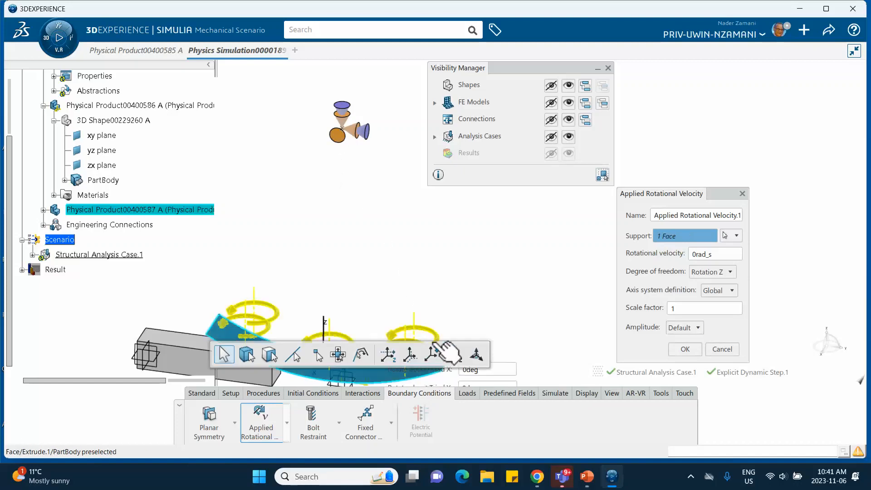
{"action": "left_click", "coordinate": [722, 350]}
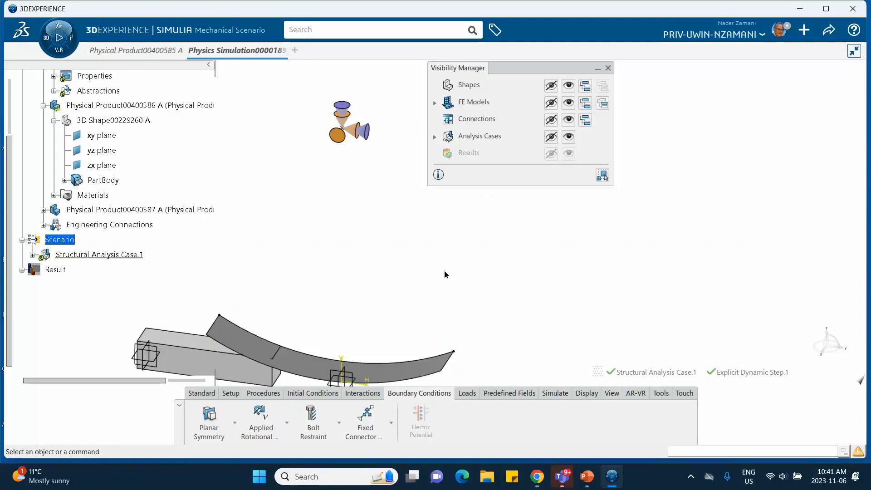
Step: Start an applied rotational velocity, hide the roller's restraint symbol and choose the reference vertex at the roller's centre as support
{"action": "left_click", "coordinate": [263, 424]}
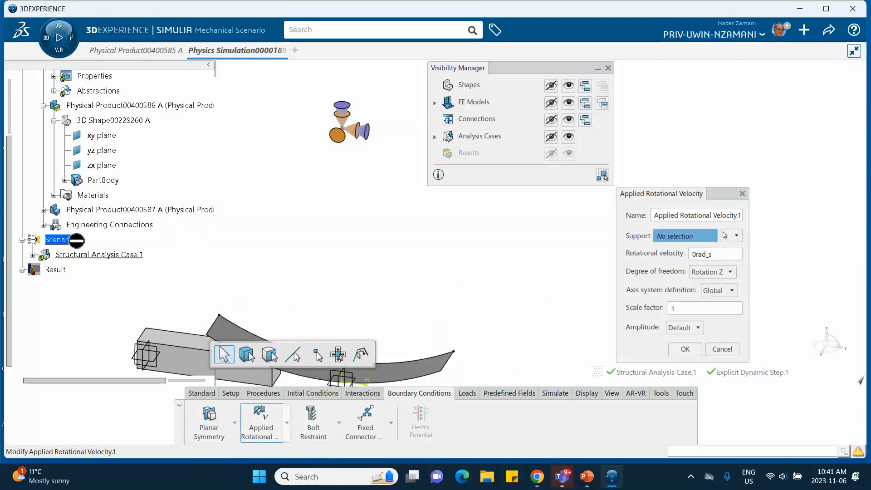
{"action": "right_click", "coordinate": [338, 105]}
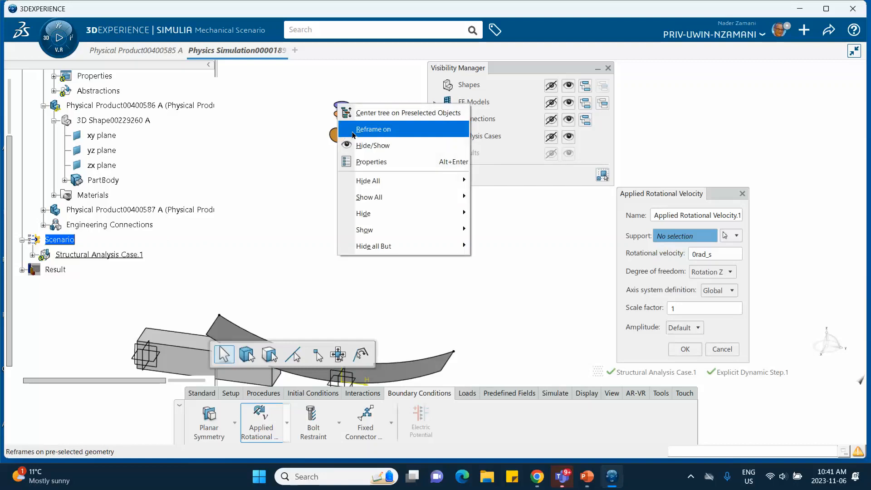
{"action": "left_click", "coordinate": [358, 146]}
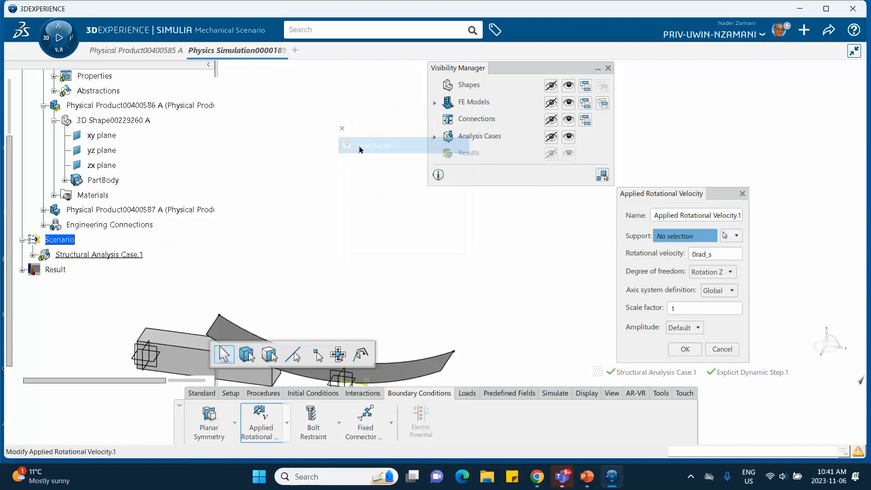
{"action": "left_click", "coordinate": [342, 129]}
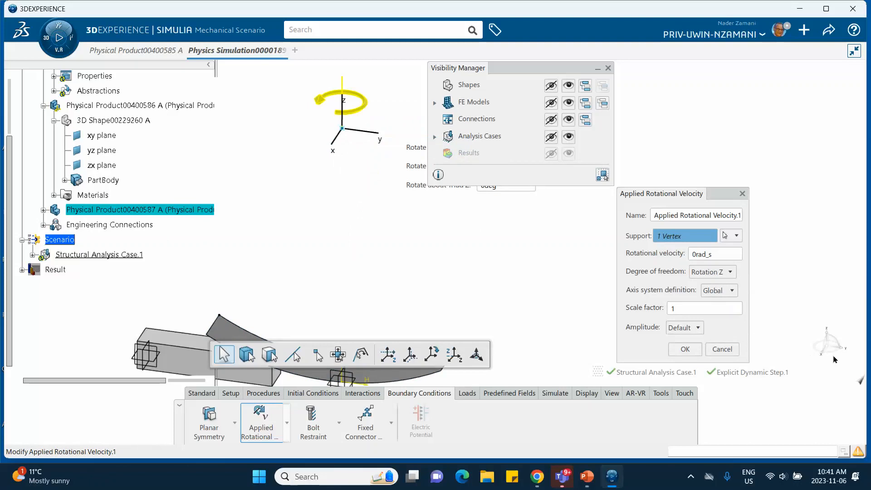
Step: Set the roller's degree of freedom to Rotation X and, checking the second PowerPoint slide, its rotational velocity to 6.28 rad/s in 3DEXPERIENCE
{"action": "left_click", "coordinate": [718, 275]}
{"action": "left_click", "coordinate": [710, 284]}
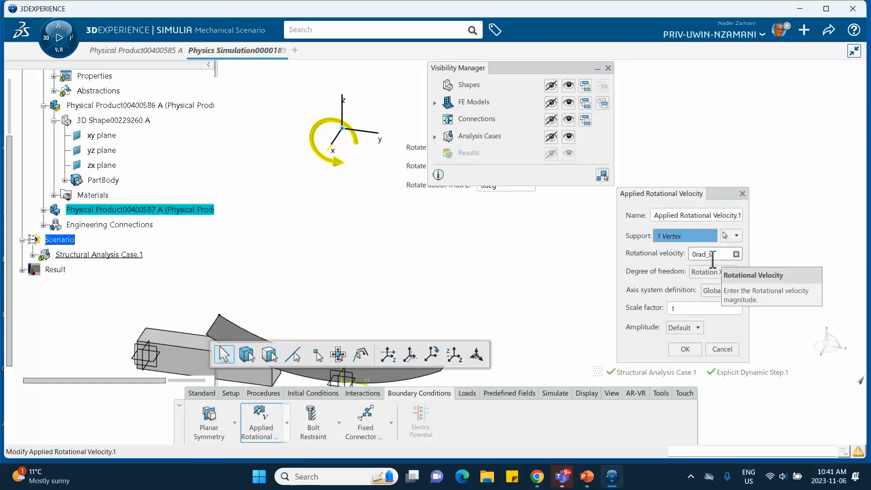
{"action": "double_click", "coordinate": [713, 255]}
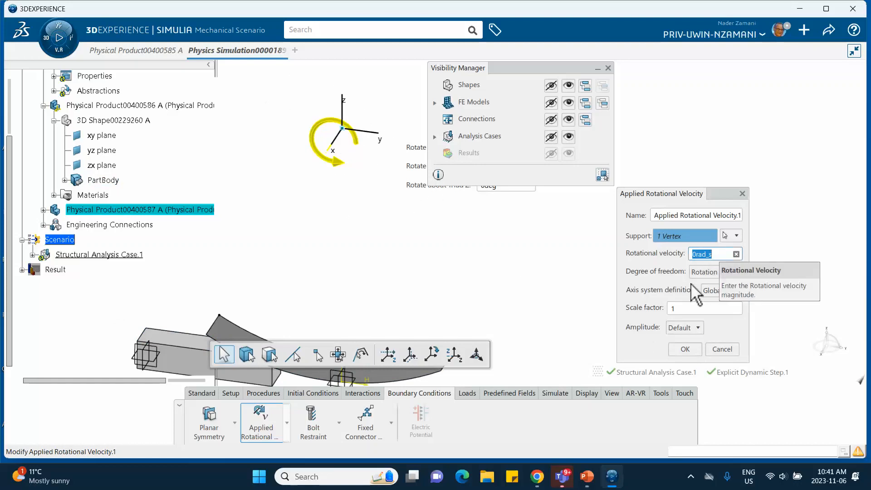
{"action": "left_click", "coordinate": [586, 476]}
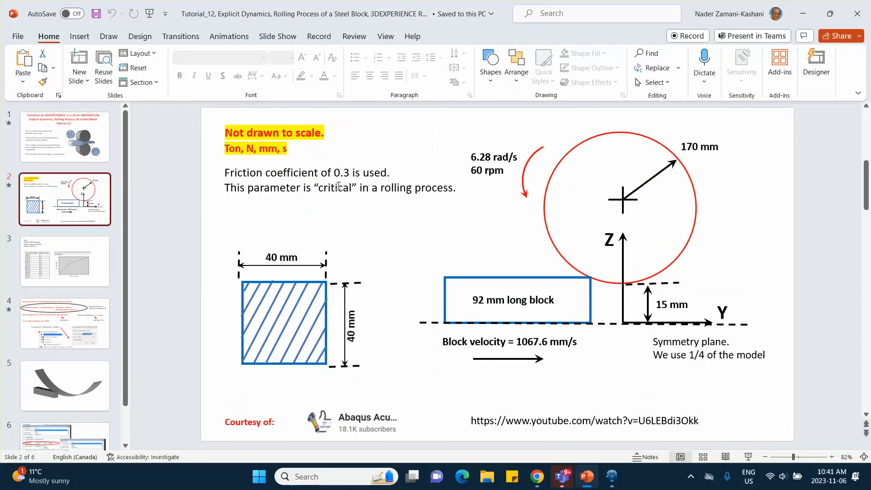
{"action": "left_click", "coordinate": [802, 13]}
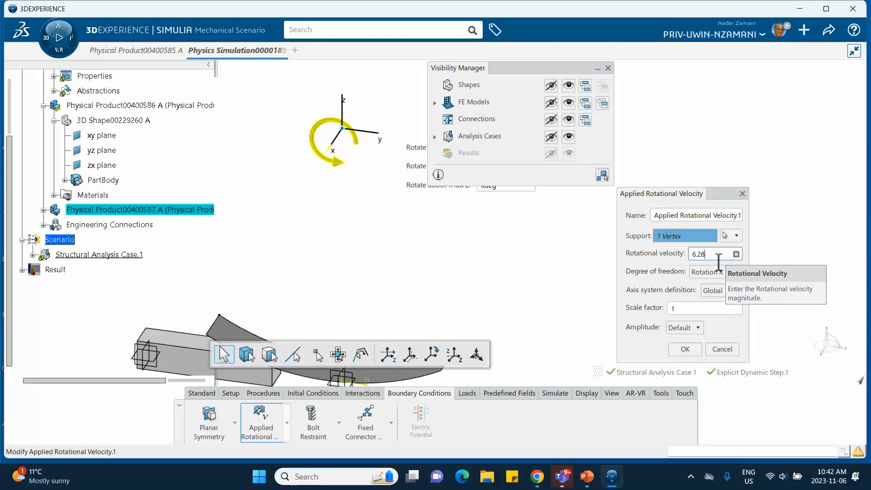
{"action": "left_click", "coordinate": [684, 348]}
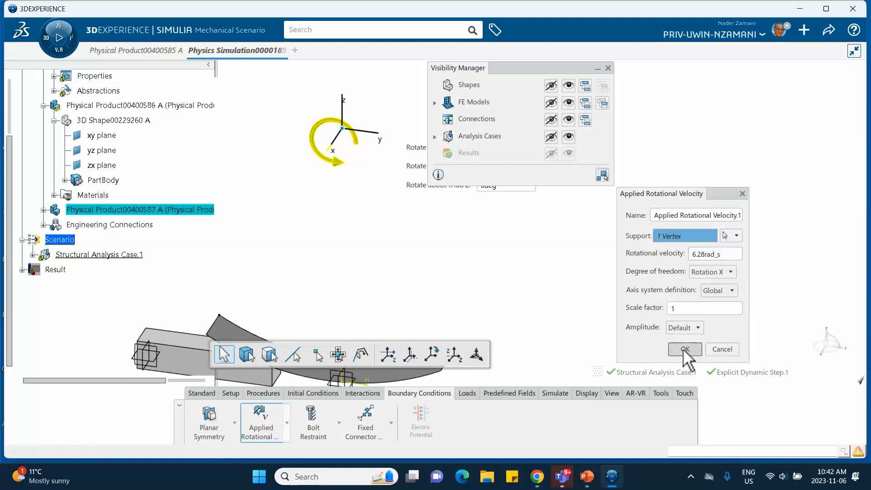
Step: Create a contact property in 3DEXPERIENCE with Coulomb friction and a coefficient of 0.3, checking the value on the second PowerPoint slide
{"action": "middle_click_drag", "start_coordinate": [456, 261], "coordinate": [496, 266]}
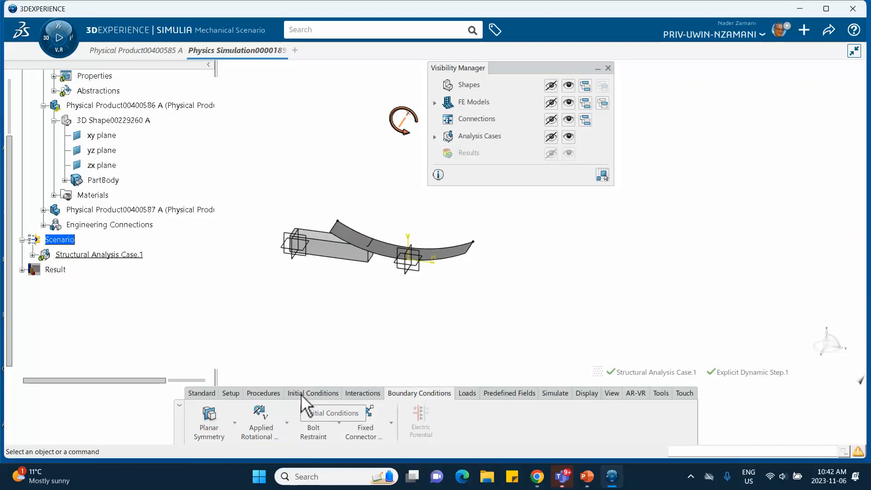
{"action": "left_click", "coordinate": [355, 393]}
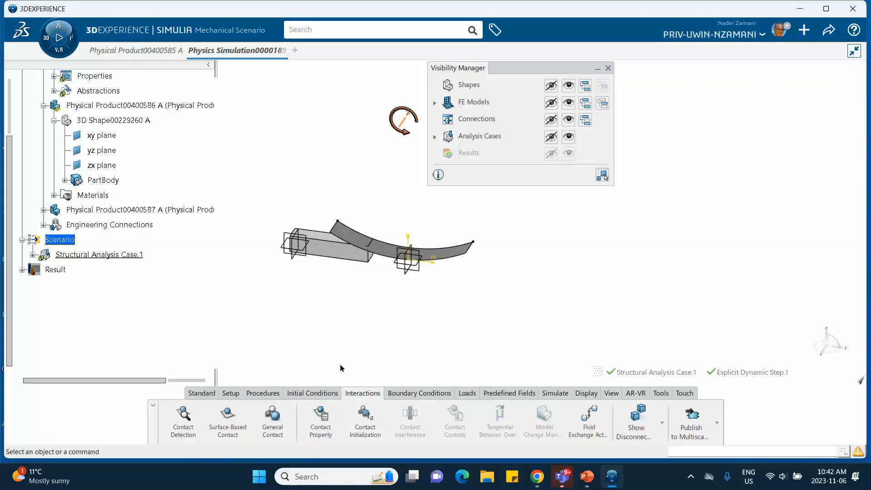
{"action": "left_click", "coordinate": [317, 420]}
{"action": "left_click", "coordinate": [650, 236]}
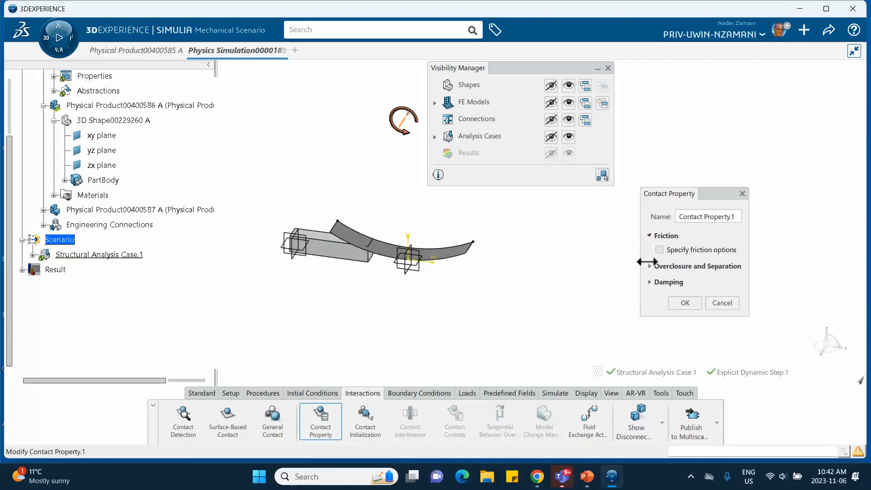
{"action": "left_click", "coordinate": [655, 249]}
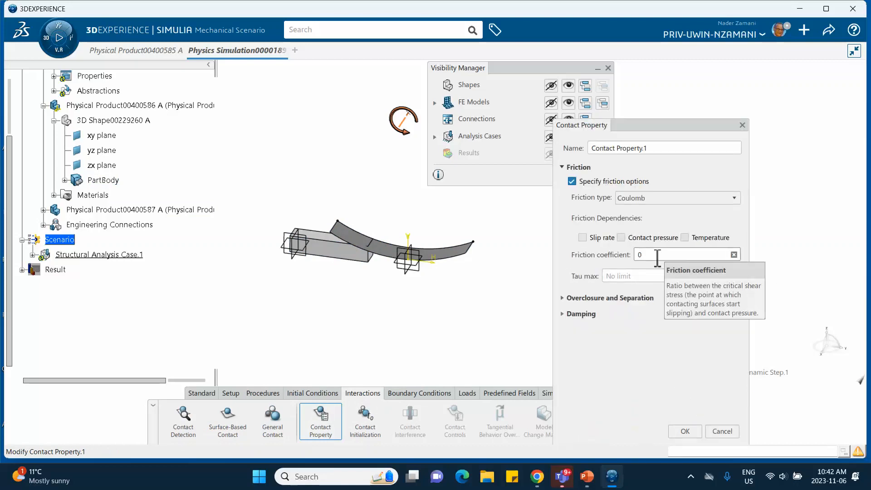
{"action": "double_click", "coordinate": [652, 254]}
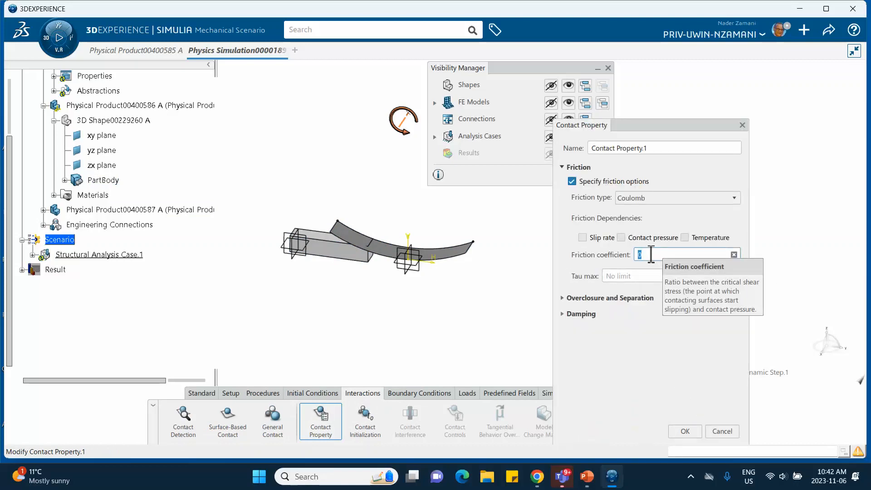
{"action": "type", "text": ".3"}
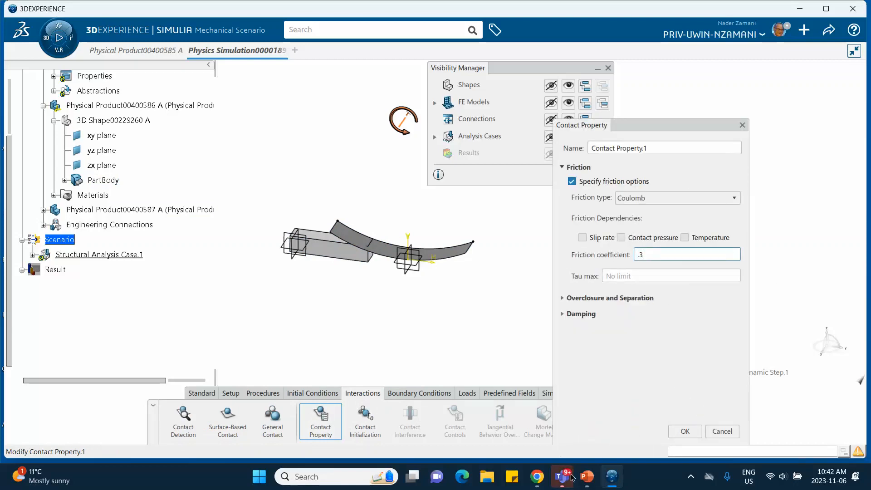
{"action": "left_click", "coordinate": [587, 476]}
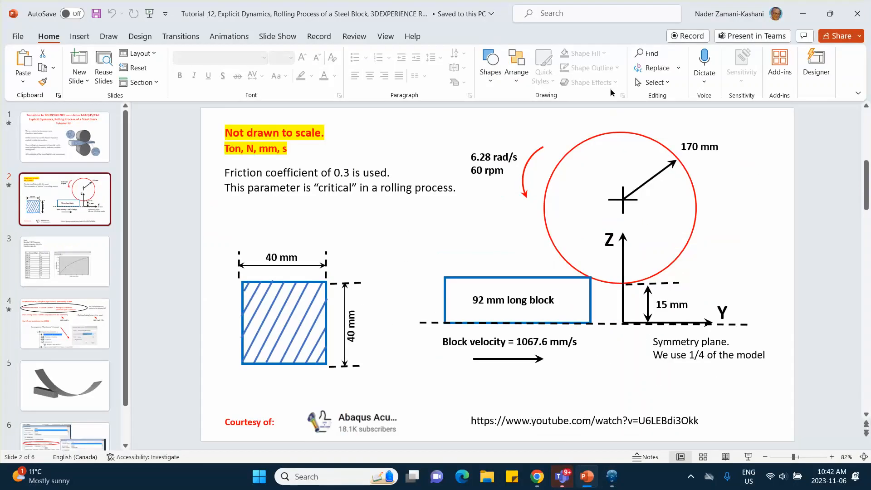
{"action": "left_click", "coordinate": [803, 14]}
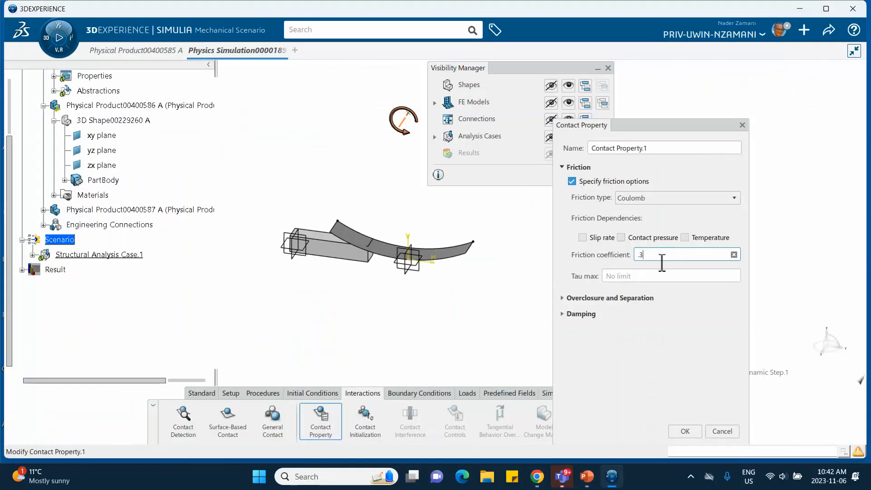
{"action": "left_click", "coordinate": [684, 431]}
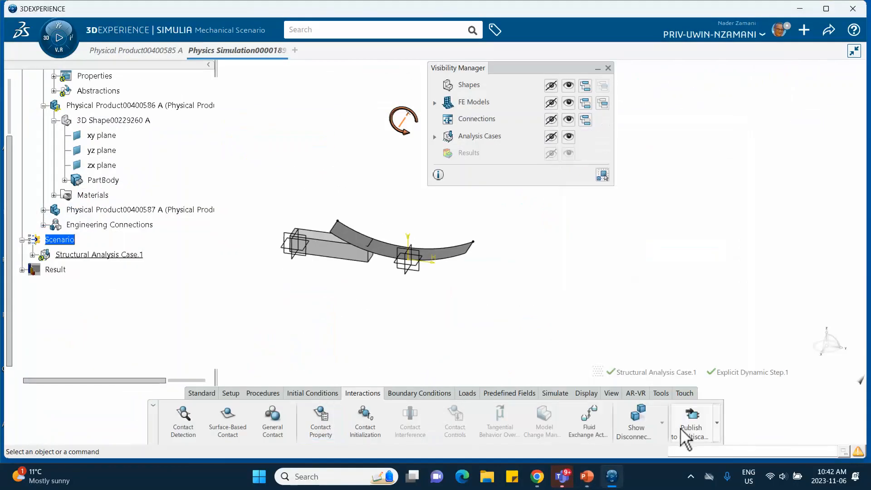
Step: Create a general contact covering all surfaces, with Contact Property.1 as the global contact property
{"action": "left_click", "coordinate": [277, 424]}
{"action": "middle_click_drag", "start_coordinate": [358, 323], "coordinate": [348, 238]}
{"action": "middle_click_drag", "start_coordinate": [293, 304], "coordinate": [420, 347]}
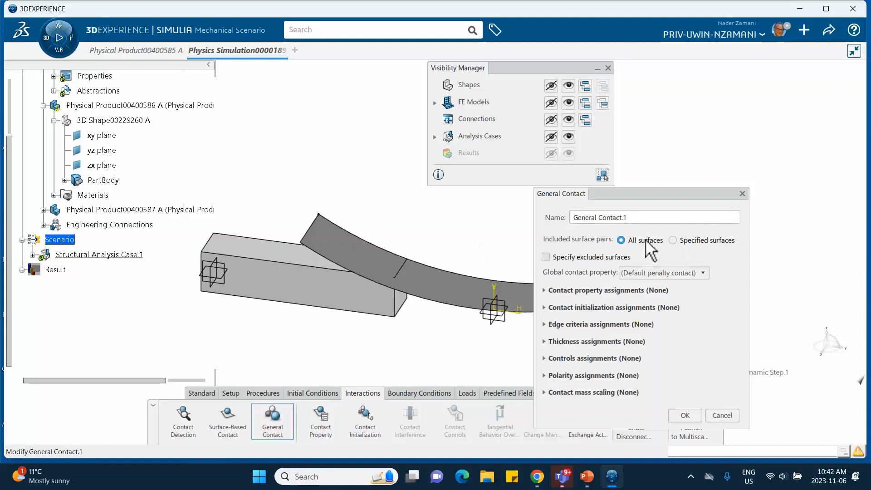
{"action": "left_click", "coordinate": [700, 273]}
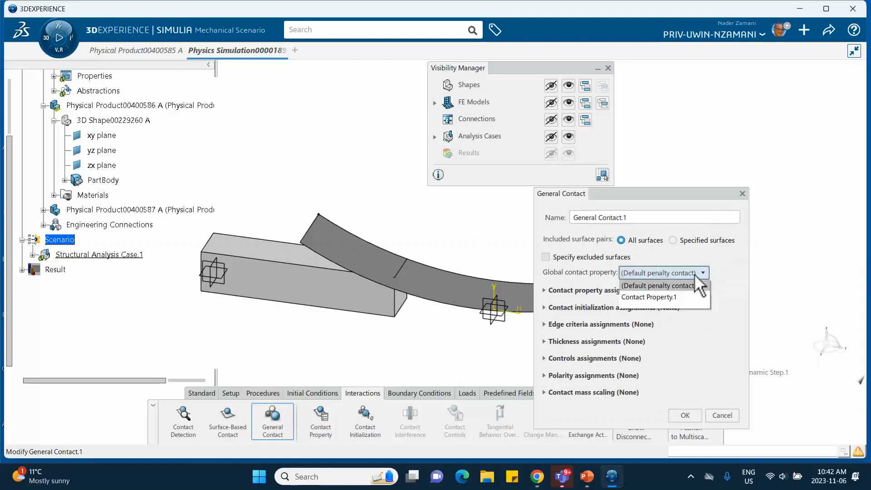
{"action": "left_click", "coordinate": [678, 297]}
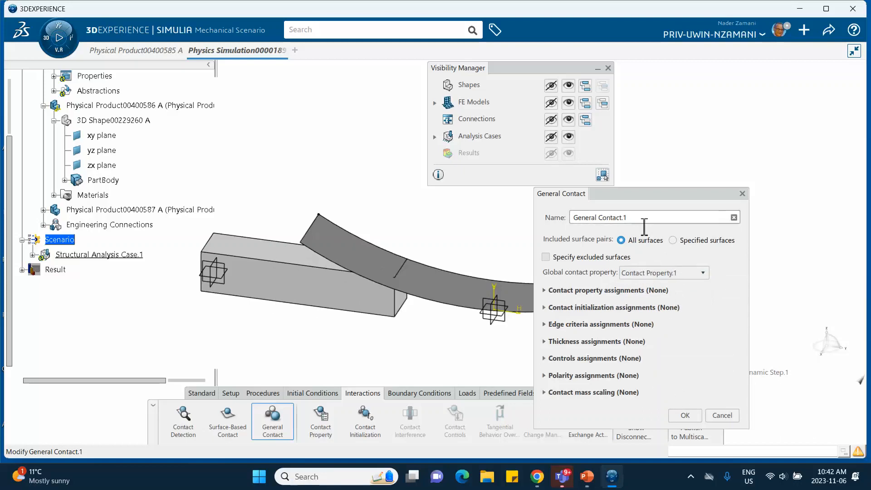
{"action": "left_click", "coordinate": [684, 415]}
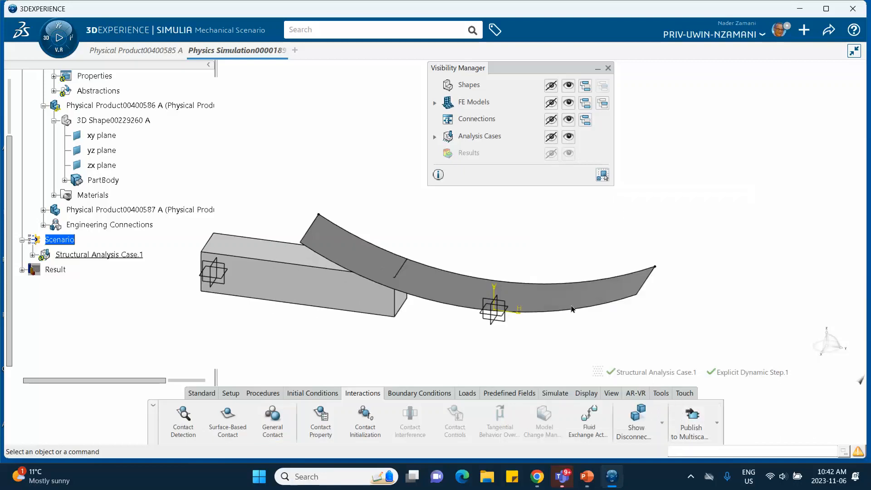
{"action": "middle_click_drag", "start_coordinate": [491, 249], "coordinate": [395, 298]}
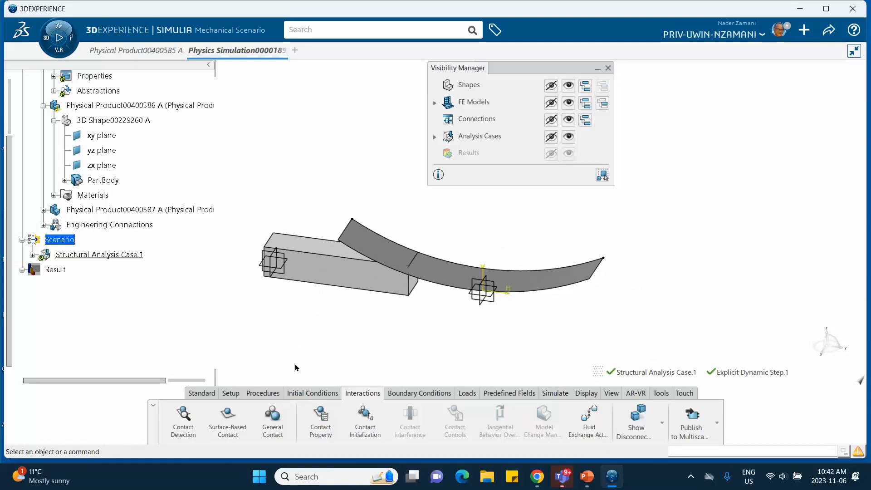
Step: Save the physics simulation and close the Visibility Manager
{"action": "left_click", "coordinate": [828, 31]}
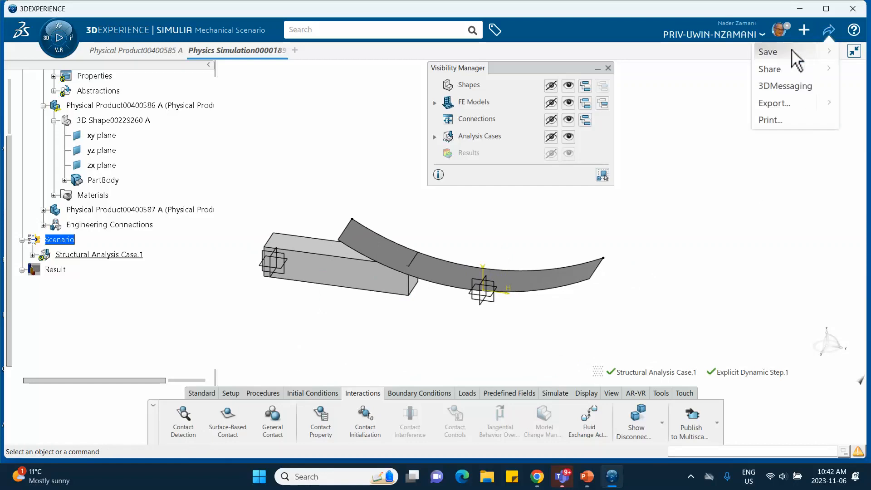
{"action": "left_click", "coordinate": [771, 52]}
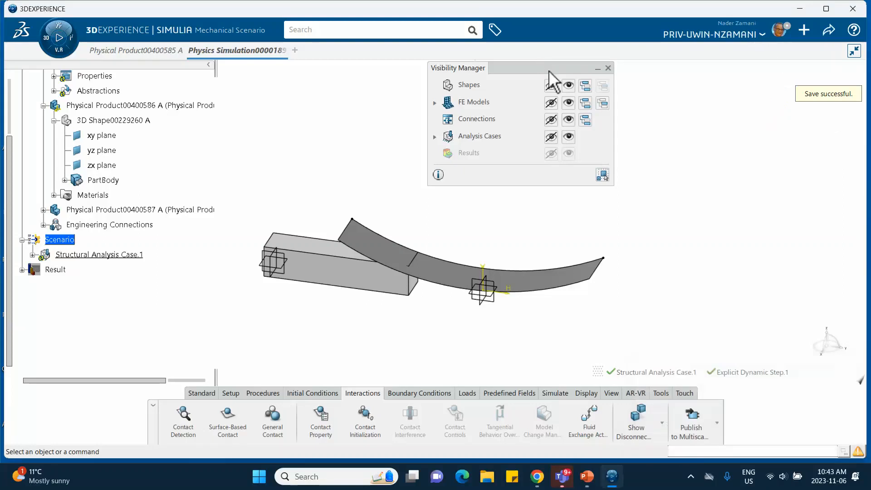
{"action": "left_click", "coordinate": [608, 67]}
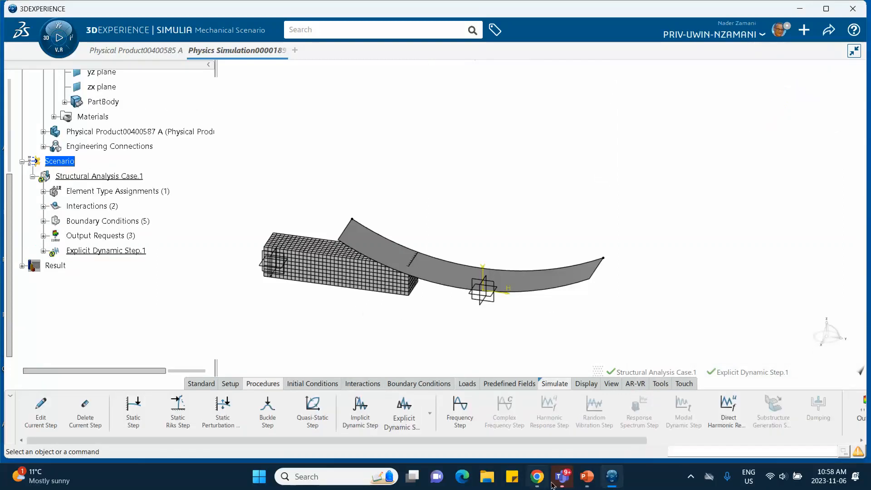
Step: Add mass scaling to the whole model with a factor of 2758.5 in 3DEXPERIENCE, checking the value on the fourth PowerPoint slide
{"action": "left_click", "coordinate": [587, 476]}
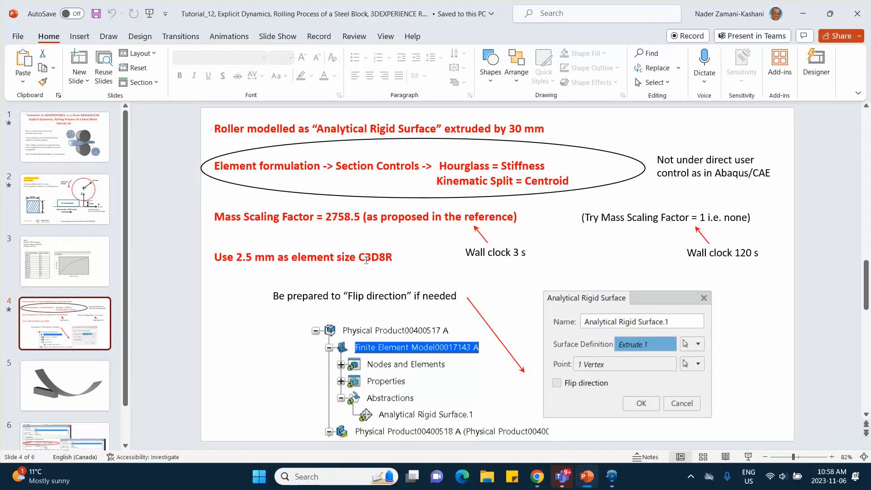
{"action": "left_click", "coordinate": [802, 14]}
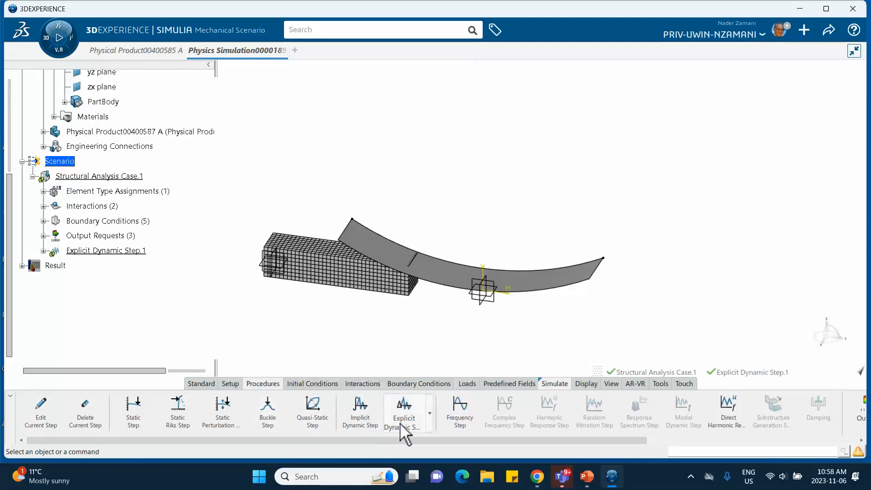
{"action": "left_click", "coordinate": [430, 412]}
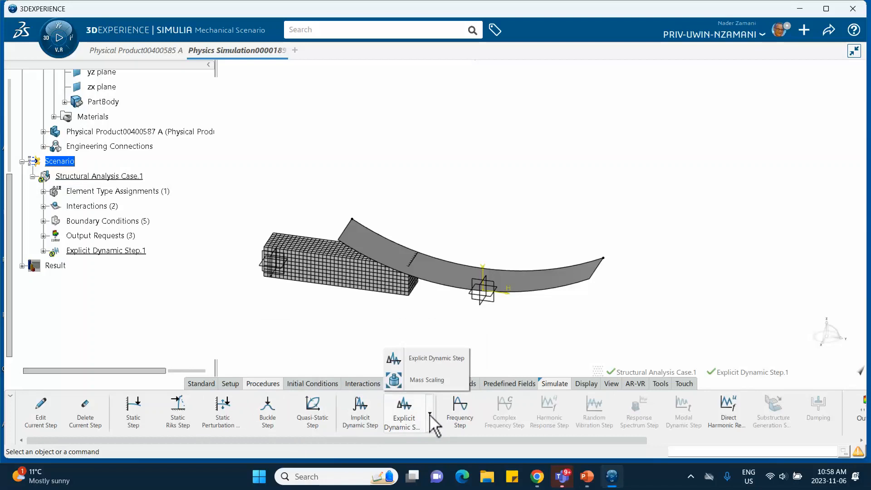
{"action": "left_click", "coordinate": [426, 380]}
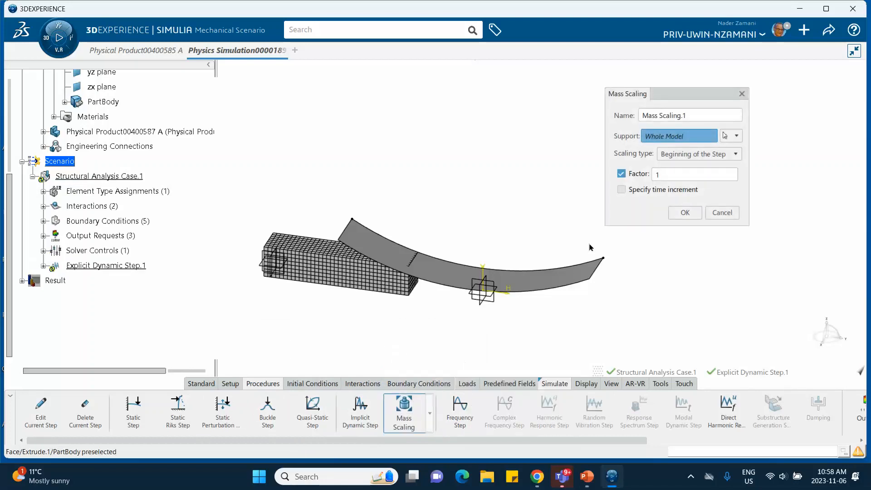
{"action": "double_click", "coordinate": [675, 175]}
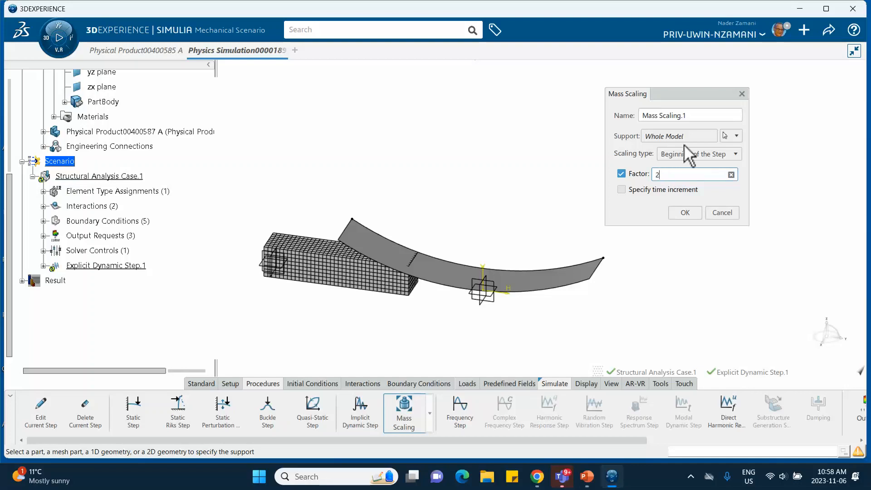
{"action": "left_click", "coordinate": [586, 477]}
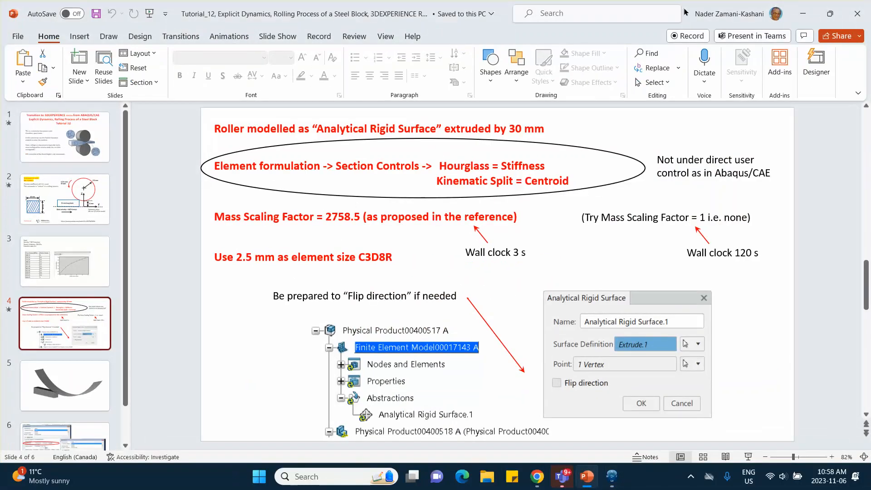
{"action": "left_click", "coordinate": [802, 13]}
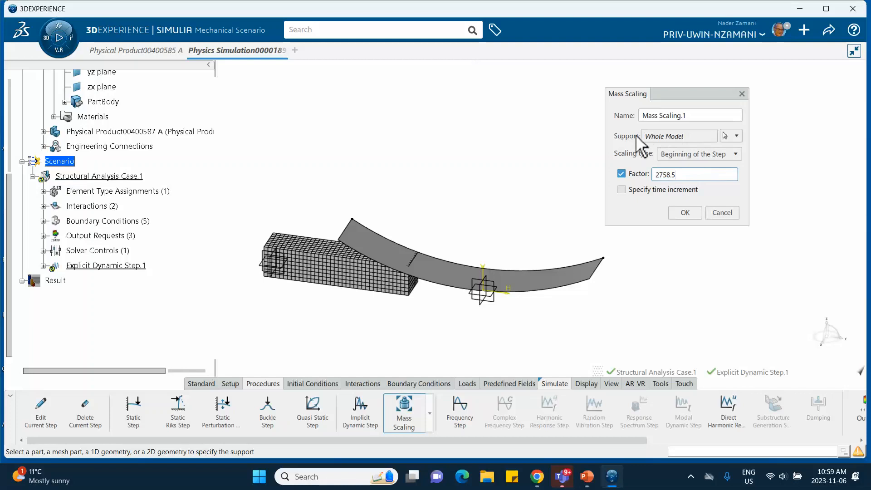
{"action": "left_click", "coordinate": [684, 211]}
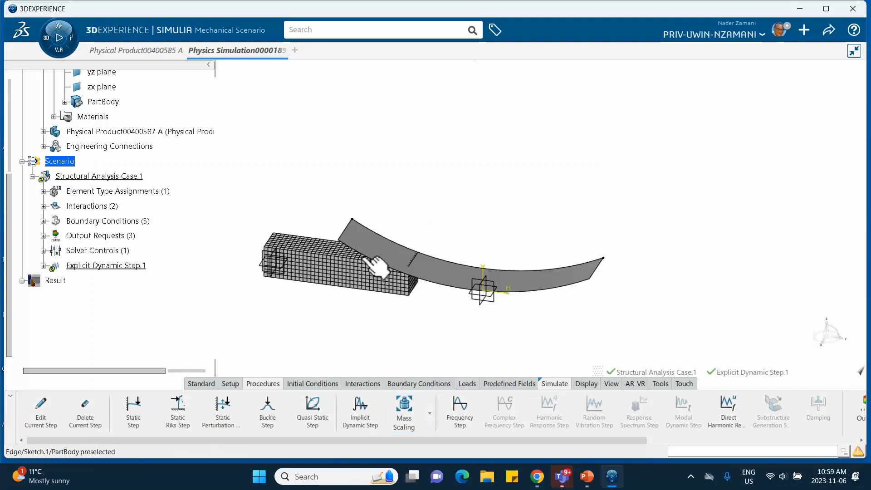
Step: Check the linear brick formulation in the scenario's global element type assignment
{"action": "left_click", "coordinate": [43, 191]}
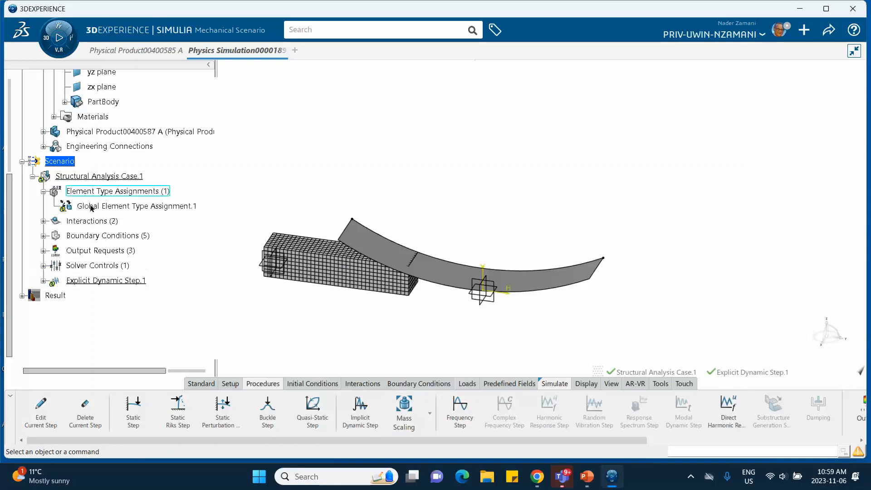
{"action": "double_click", "coordinate": [134, 208]}
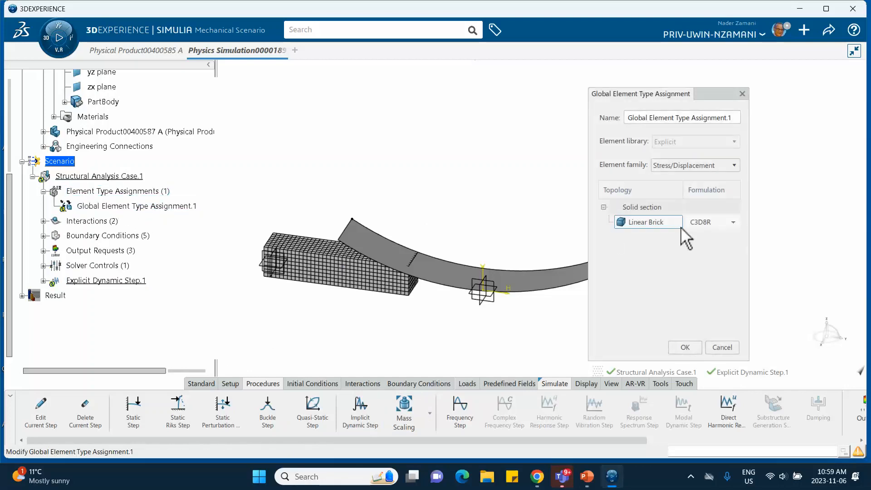
{"action": "left_click", "coordinate": [684, 347]}
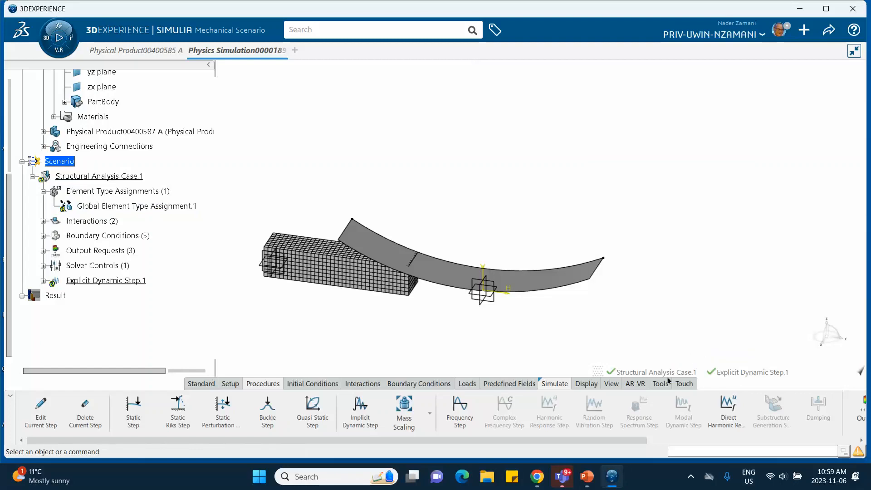
Step: Review the problem definition on the second PowerPoint slide and the modelling notes on the fourth, and return to 3DEXPERIENCE
{"action": "left_click", "coordinate": [589, 474]}
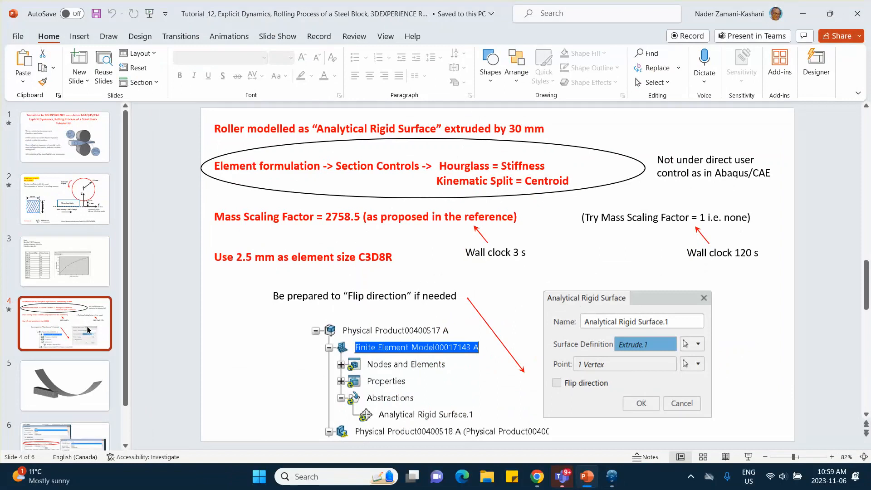
{"action": "left_click", "coordinate": [57, 206]}
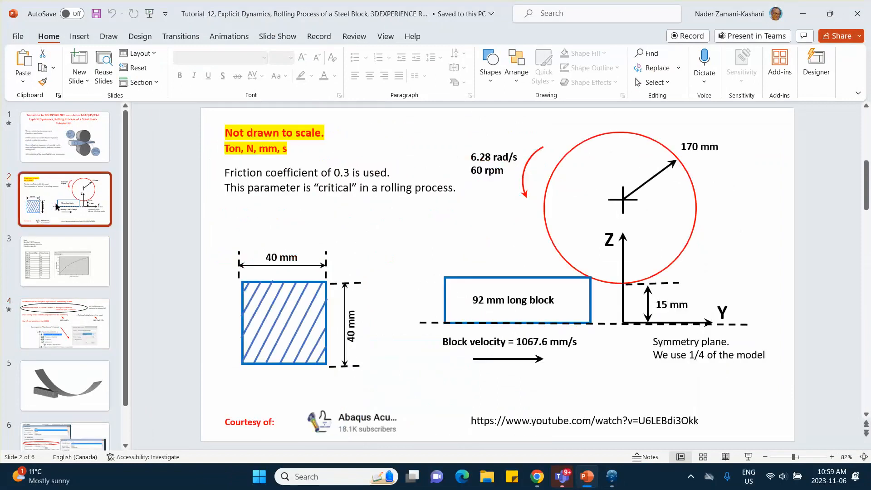
{"action": "left_click", "coordinate": [66, 322]}
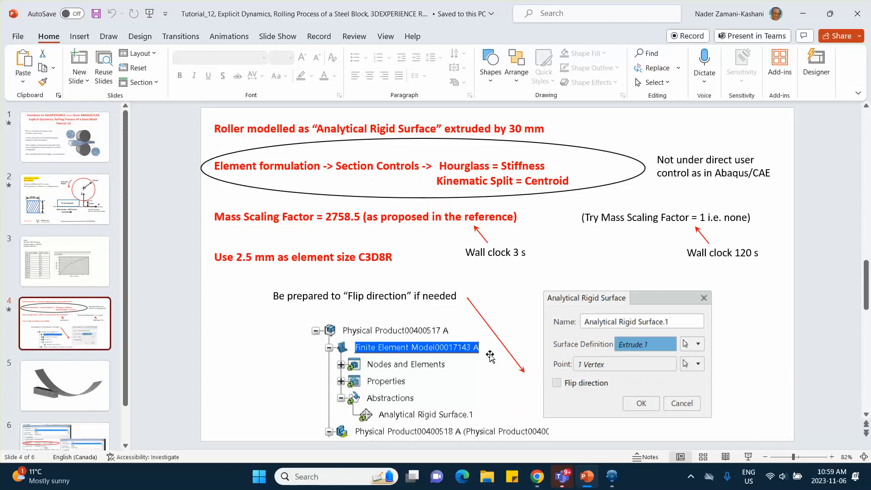
{"action": "left_click", "coordinate": [611, 476]}
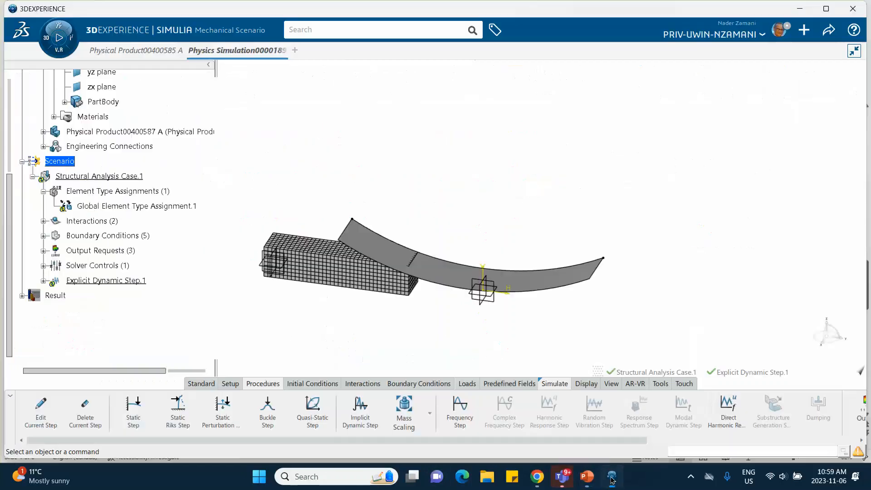
Step: Save the physics simulation and run the model and scenario checks
{"action": "left_click", "coordinate": [829, 31]}
{"action": "left_click", "coordinate": [768, 52]}
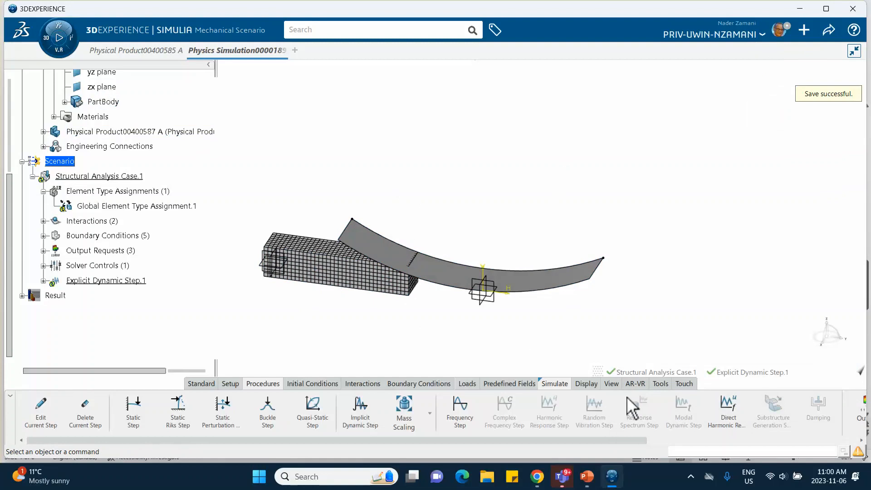
{"action": "left_click", "coordinate": [555, 383]}
{"action": "left_click", "coordinate": [371, 417]}
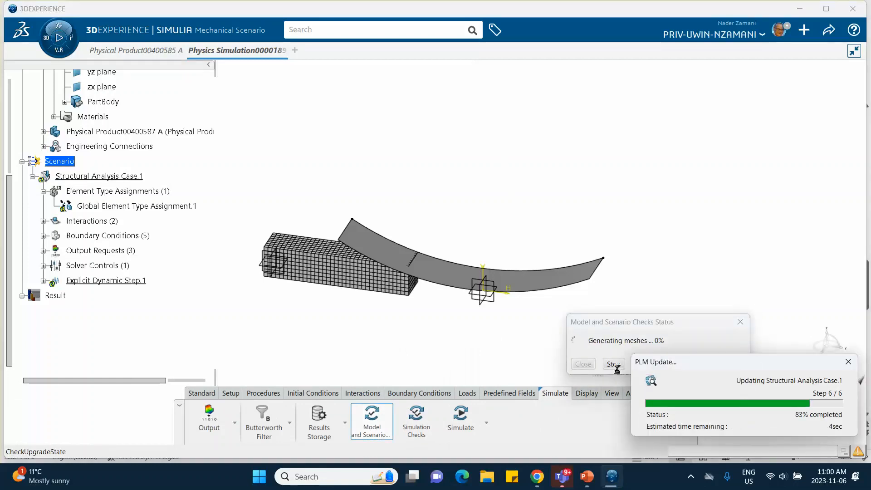
{"action": "left_click", "coordinate": [582, 364]}
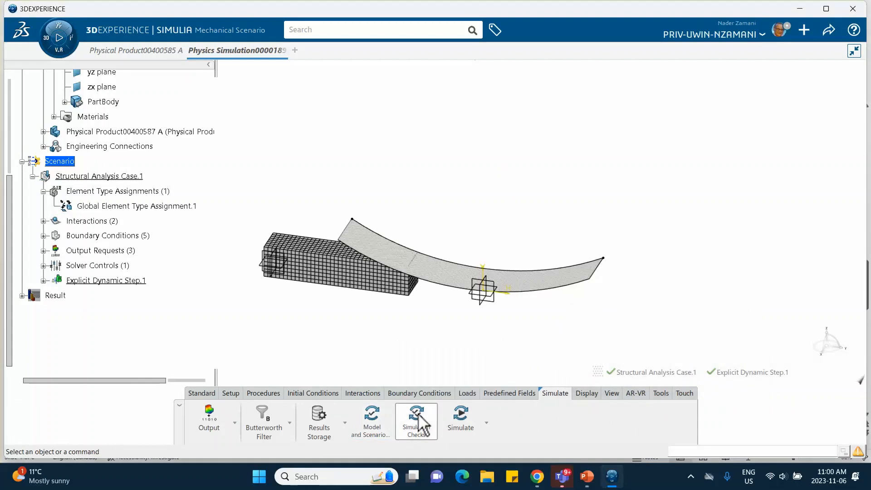
Step: Run the simulation checks and simulate Structural Analysis Case.1 with the Local interactive location and 4 cores
{"action": "left_click", "coordinate": [419, 413]}
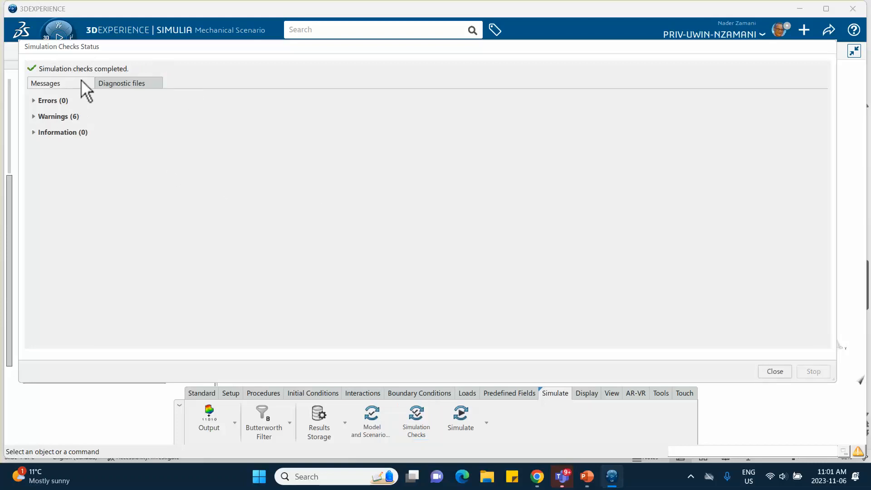
{"action": "left_click", "coordinate": [771, 374]}
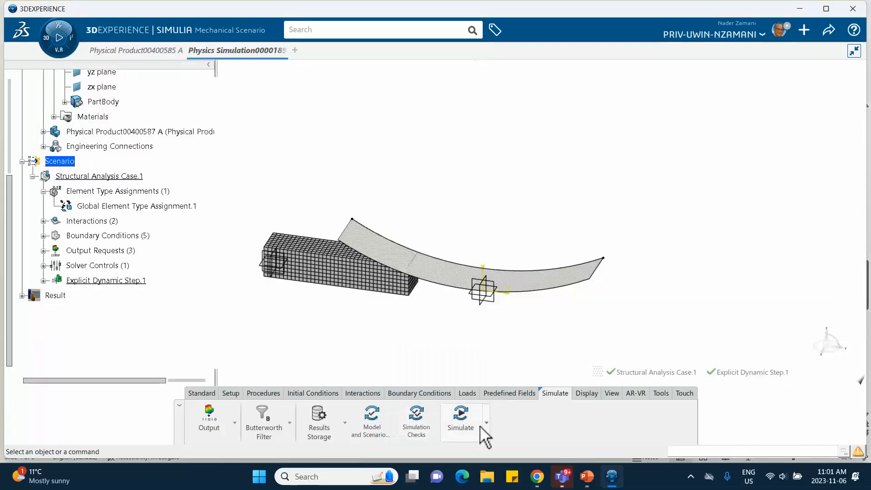
{"action": "left_click", "coordinate": [461, 424]}
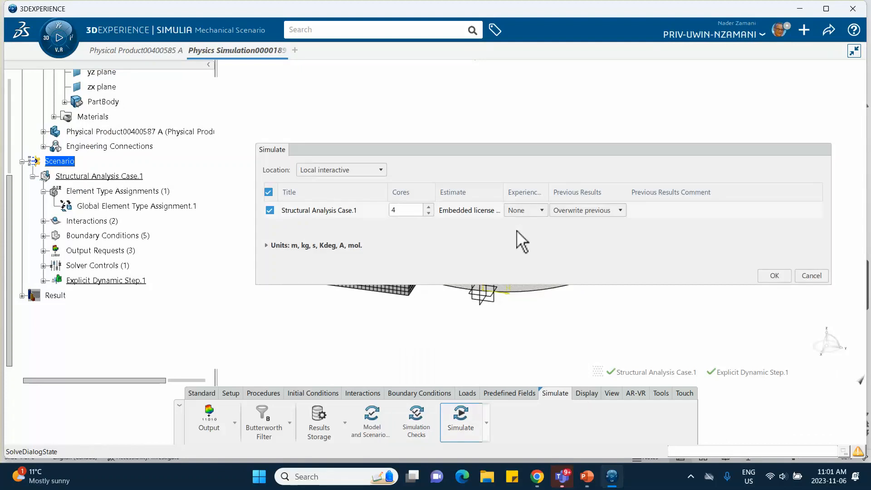
{"action": "left_click", "coordinate": [776, 278]}
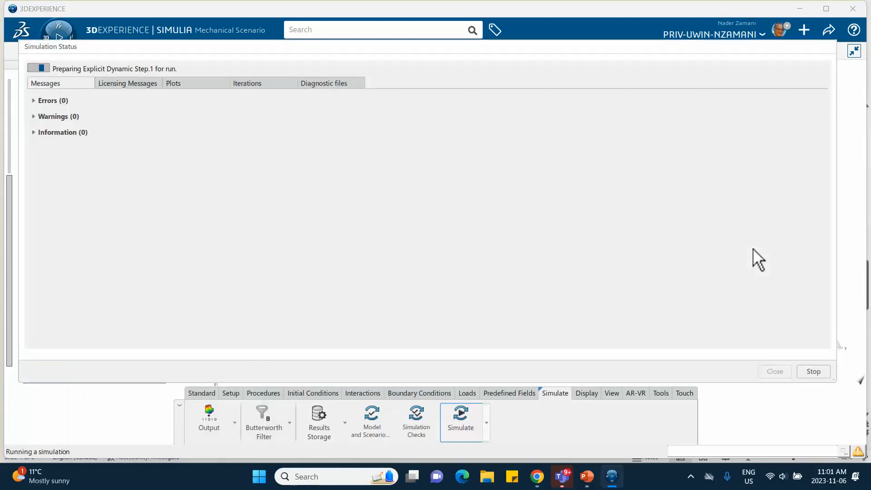
Step: Examine the iterations of the simulation run, widening the Wall Time column, and close the simulation status
{"action": "left_click", "coordinate": [248, 82]}
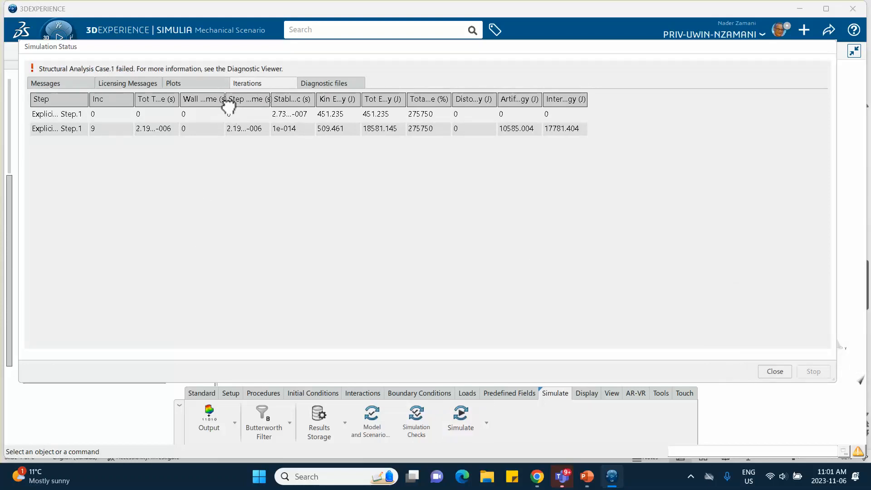
{"action": "left_click_drag", "start_coordinate": [226, 100], "coordinate": [268, 105]}
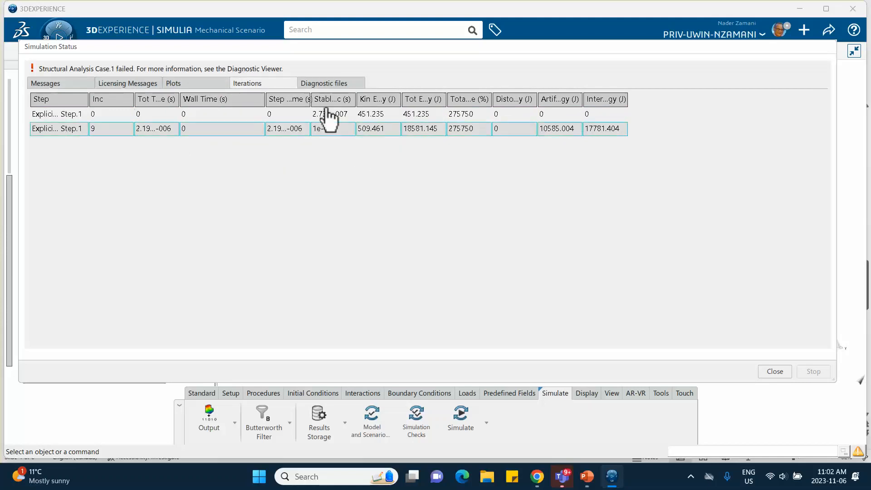
{"action": "left_click", "coordinate": [785, 372]}
Step: Read the messages for Structural Analysis Case.1 in the Diagnostic Viewer and close it
{"action": "right_click", "coordinate": [505, 163]}
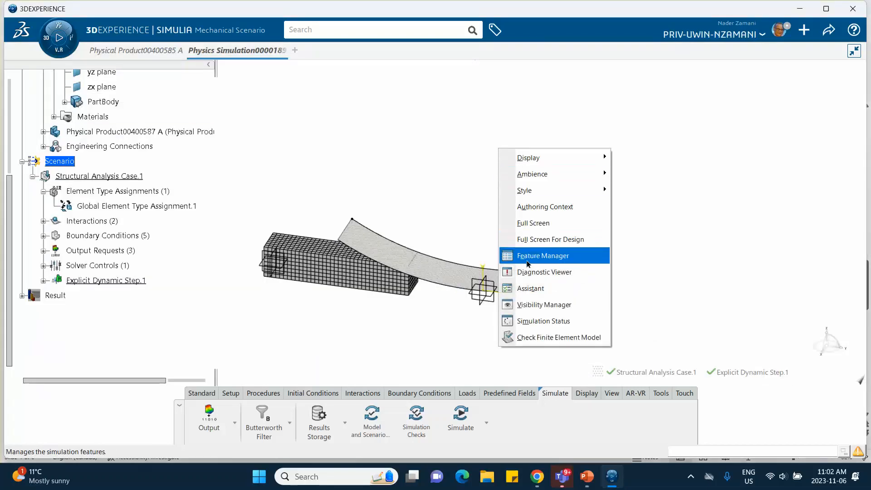
{"action": "left_click", "coordinate": [550, 285]}
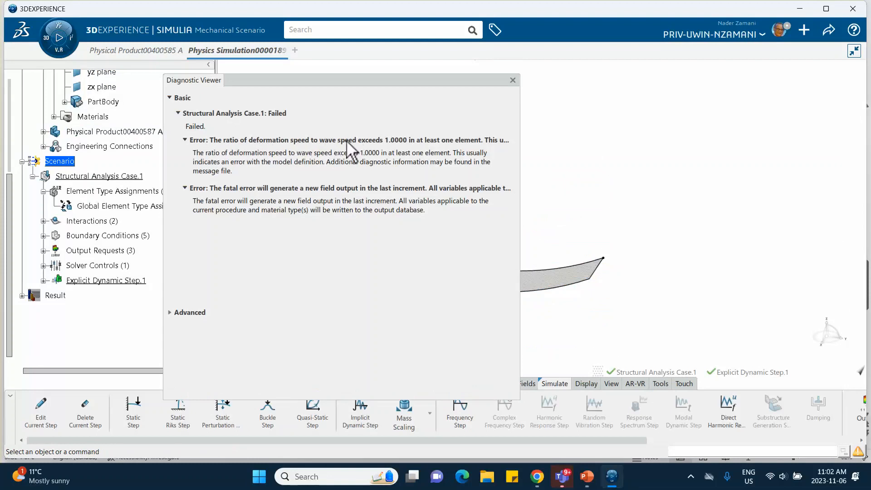
{"action": "left_click", "coordinate": [512, 81]}
{"action": "scroll", "coordinate": [155, 223], "scroll_direction": "up", "scroll_amount": 3}
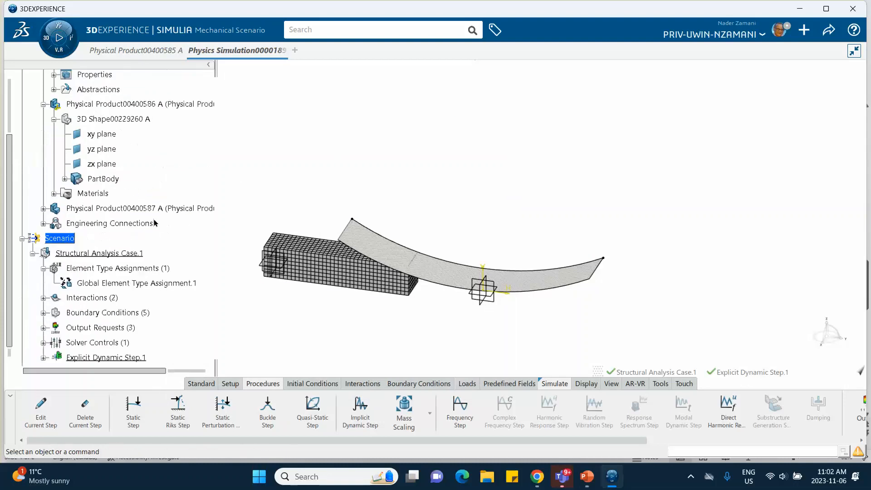
Step: Flip the direction of Analytical Rigid Surface.1 under the finite element model's abstractions
{"action": "scroll", "coordinate": [156, 229], "scroll_direction": "up", "scroll_amount": 2}
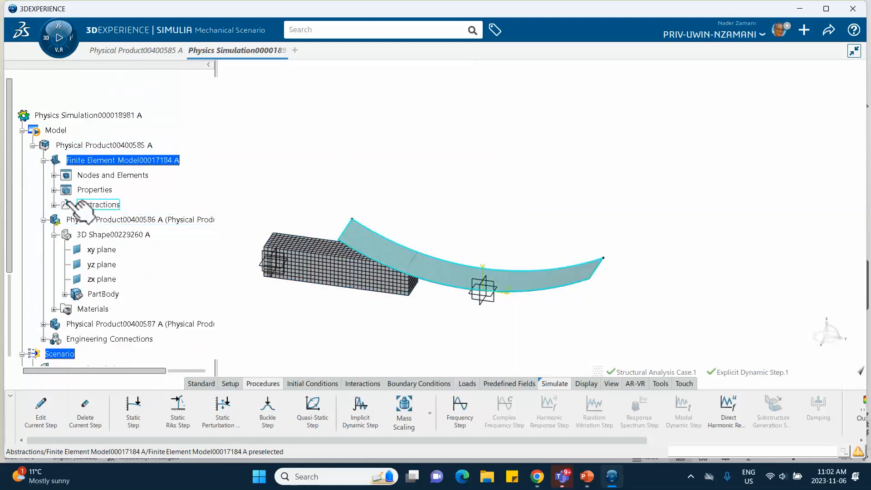
{"action": "left_click", "coordinate": [54, 205]}
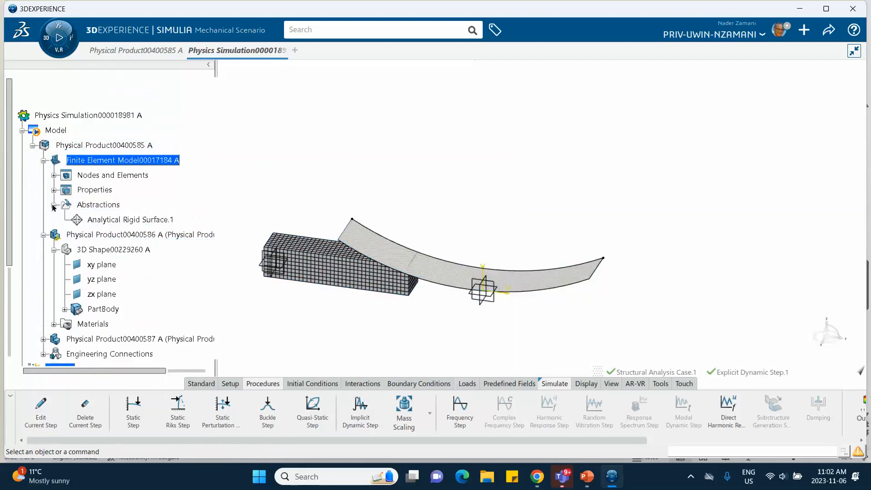
{"action": "left_click", "coordinate": [131, 219]}
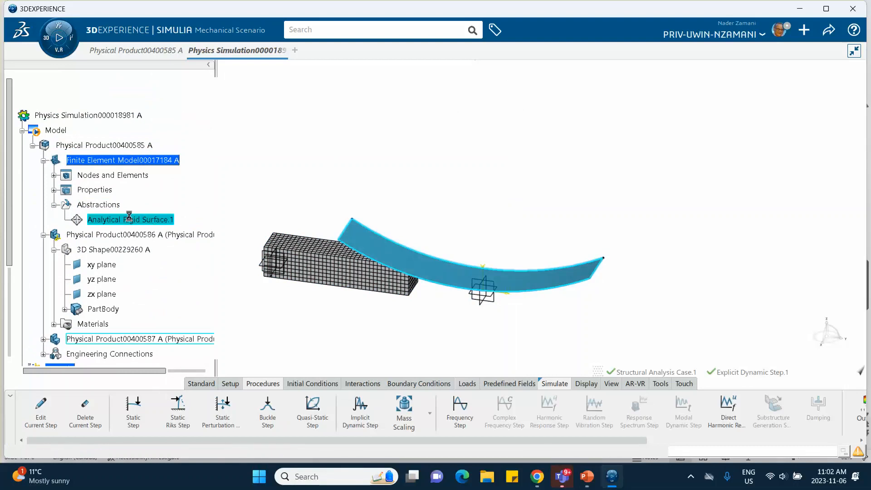
{"action": "double_click", "coordinate": [130, 220]}
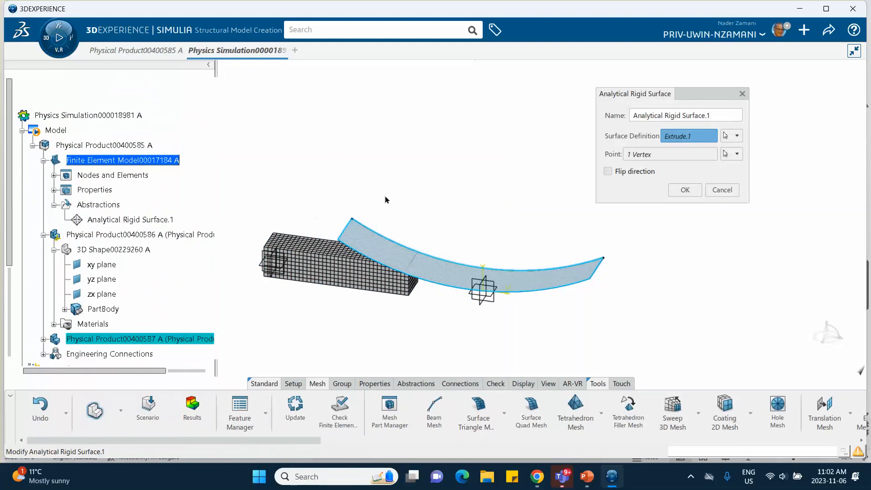
{"action": "left_click", "coordinate": [608, 171]}
{"action": "left_click", "coordinate": [684, 189]}
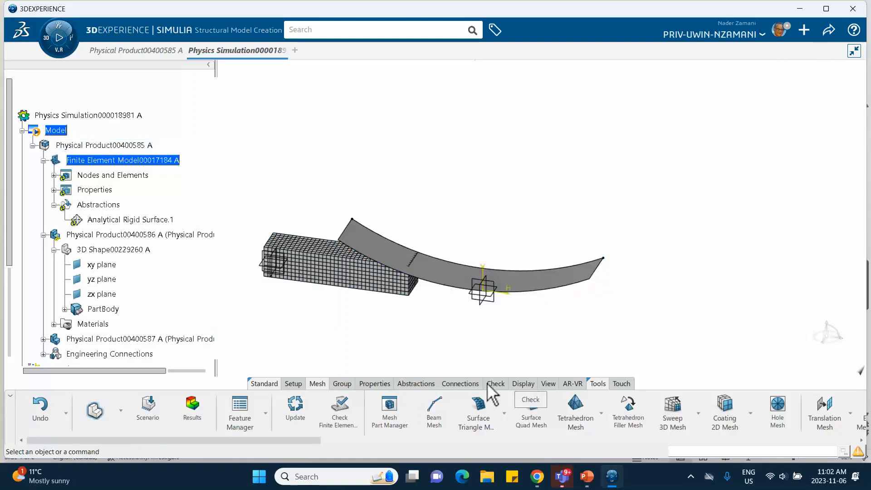
Step: Return to the scenario and run the model and scenario checks and the simulation checks
{"action": "scroll", "coordinate": [214, 362], "scroll_direction": "down", "scroll_amount": 1}
{"action": "left_click", "coordinate": [162, 409]}
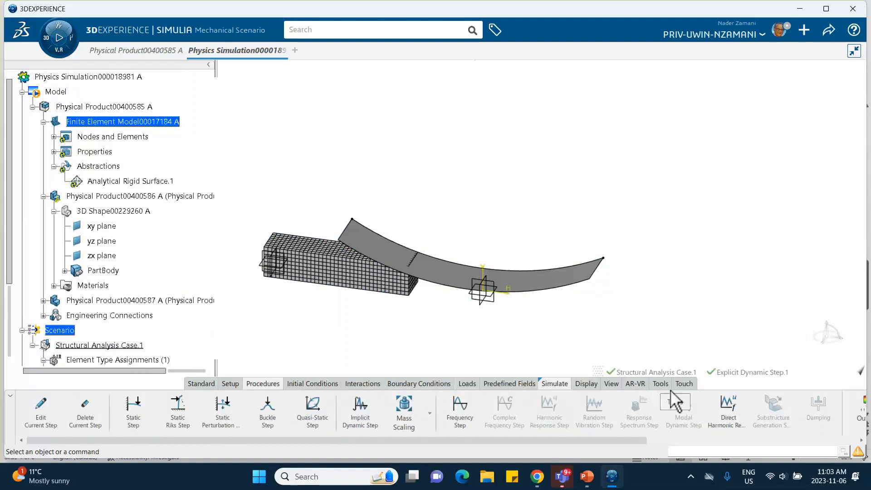
{"action": "left_click", "coordinate": [546, 383]}
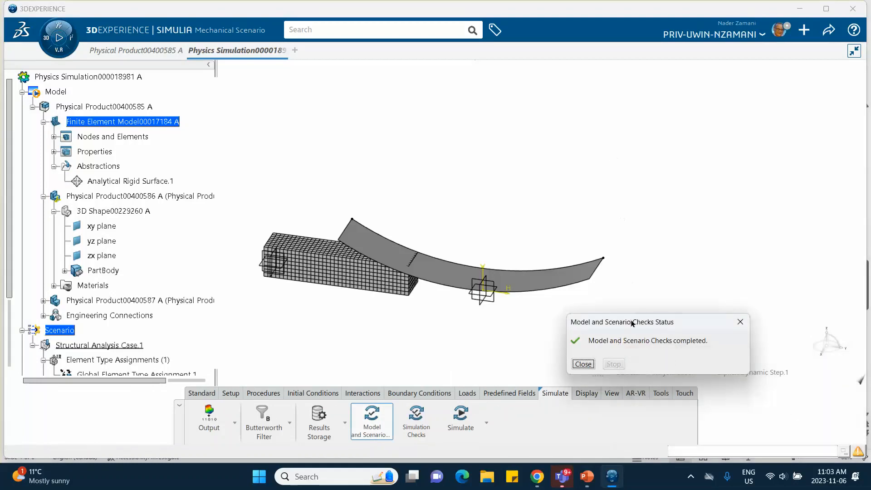
{"action": "left_click", "coordinate": [582, 364]}
{"action": "left_click", "coordinate": [412, 429]}
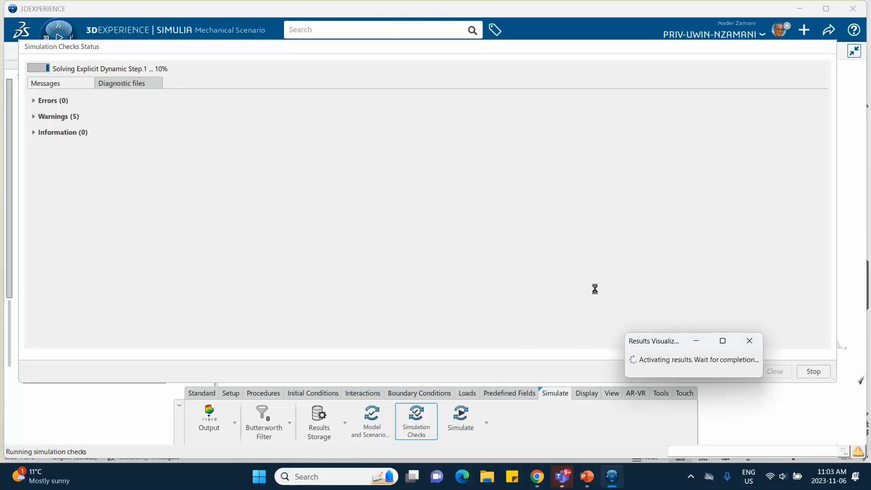
{"action": "left_click", "coordinate": [776, 372]}
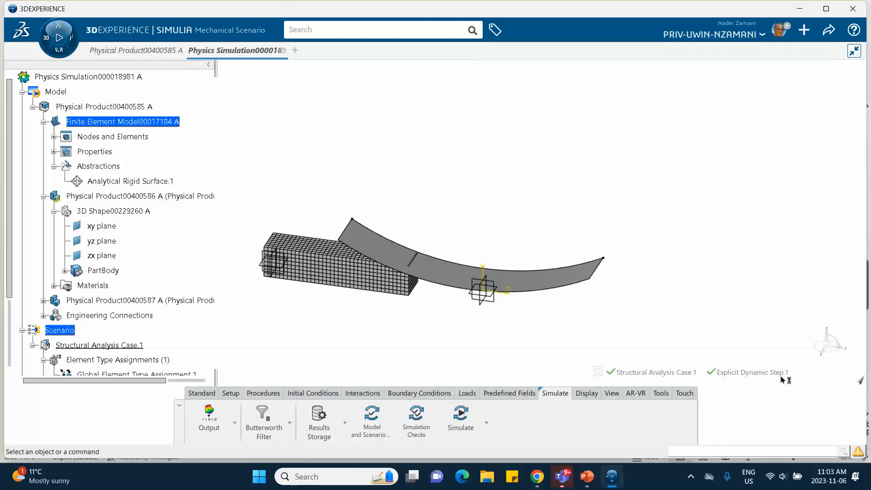
Step: Simulate Structural Analysis Case.1 with the Local interactive location and 4 cores, and briefly consult the mass scaling slide in PowerPoint
{"action": "left_click", "coordinate": [463, 421]}
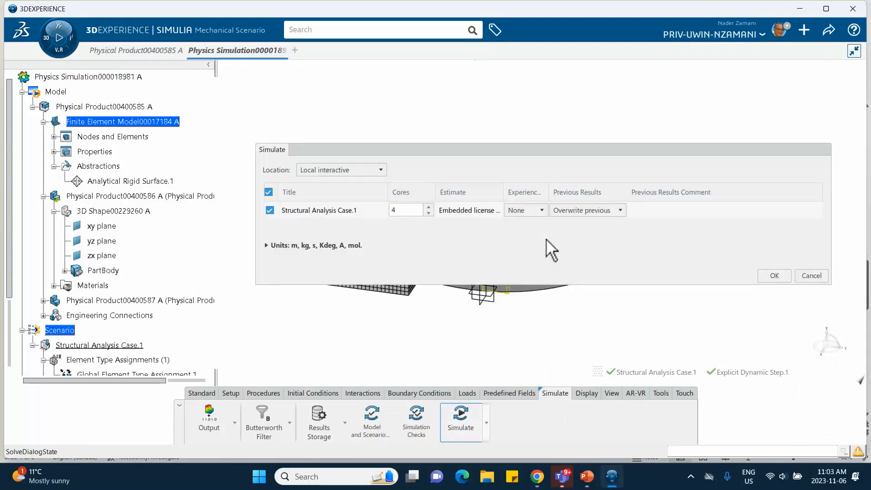
{"action": "left_click", "coordinate": [774, 276]}
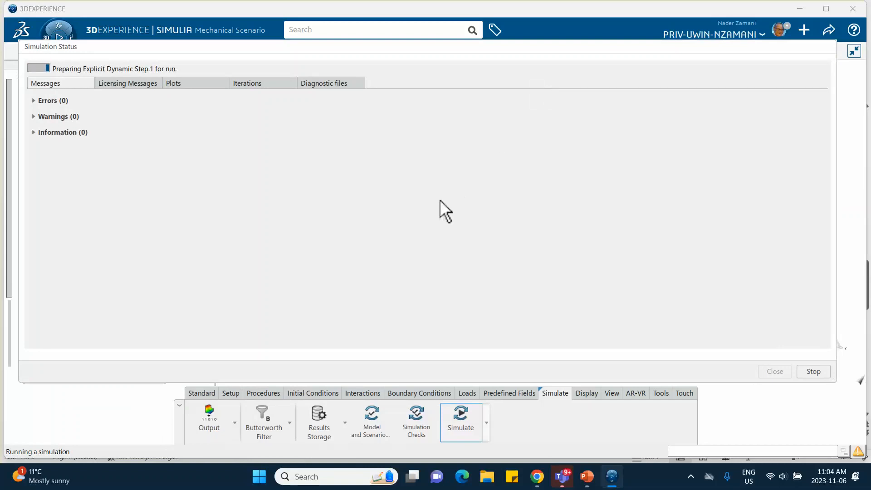
{"action": "left_click", "coordinate": [586, 474]}
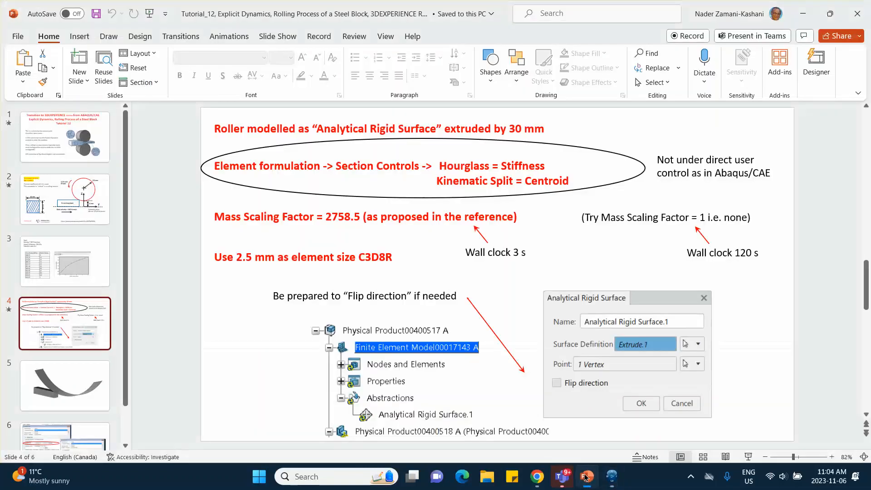
{"action": "left_click", "coordinate": [802, 13]}
Step: Examine the iterations of the running simulation with the Wall Time column widened, and close the simulation status
{"action": "left_click", "coordinate": [241, 84]}
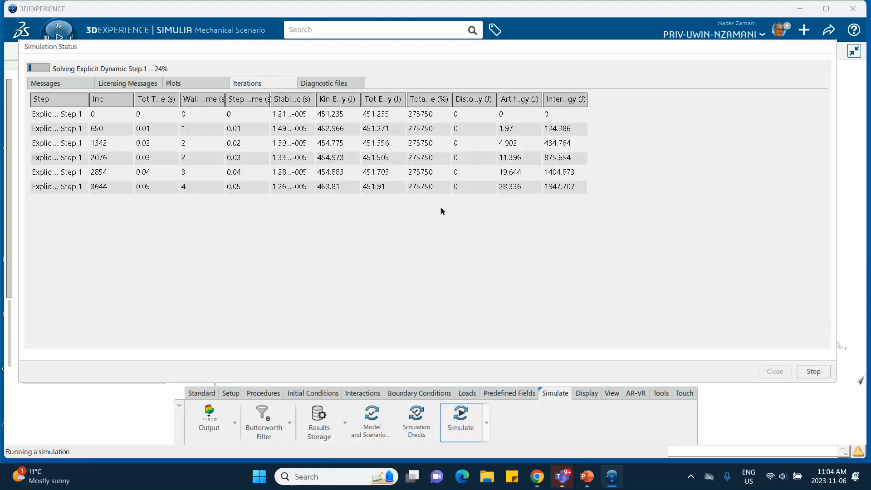
{"action": "left_click", "coordinate": [248, 113]}
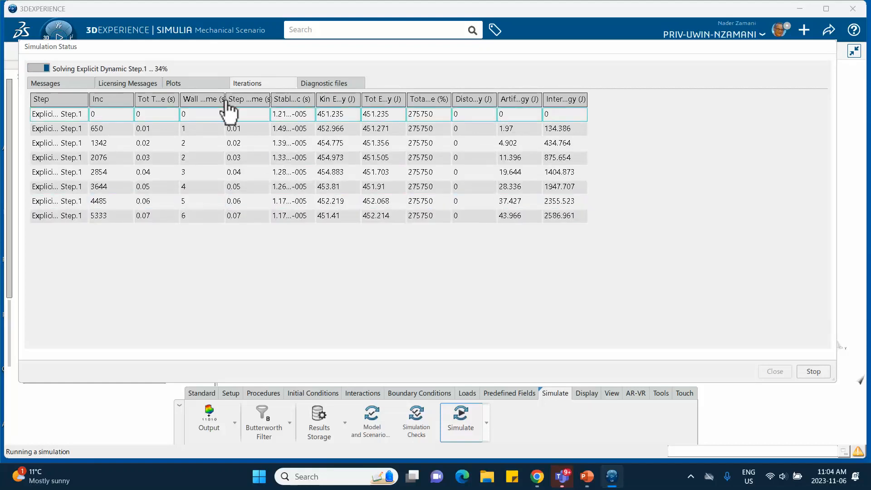
{"action": "left_click_drag", "start_coordinate": [225, 100], "coordinate": [267, 101]}
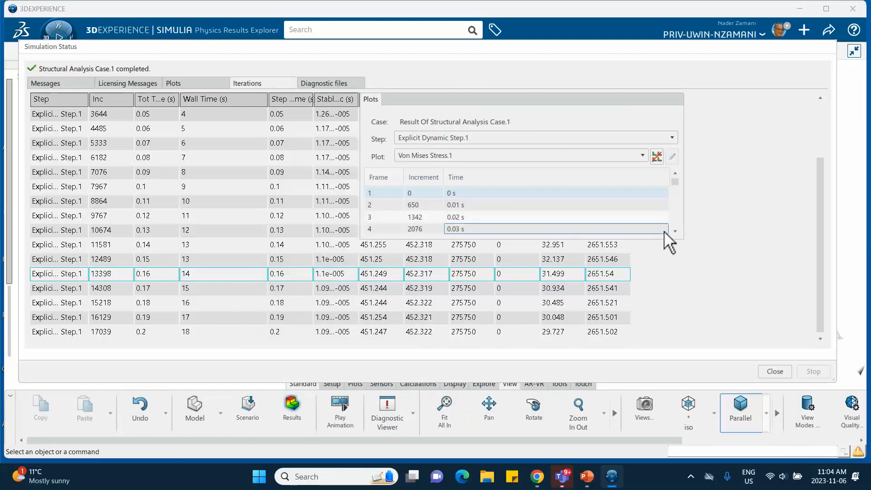
{"action": "left_click", "coordinate": [774, 371]}
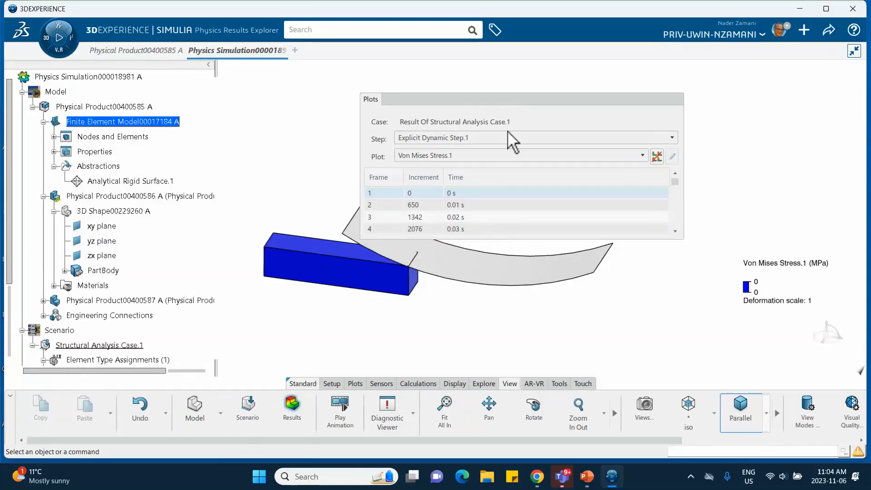
Step: View the Von Mises Stress.1 plot at 0.01 s, 0.02 s, 0.03 s and 0.2 s, and collapse the Plots dialog clear of the model
{"action": "left_click_drag", "start_coordinate": [501, 105], "coordinate": [608, 89]}
{"action": "left_click", "coordinate": [574, 189]}
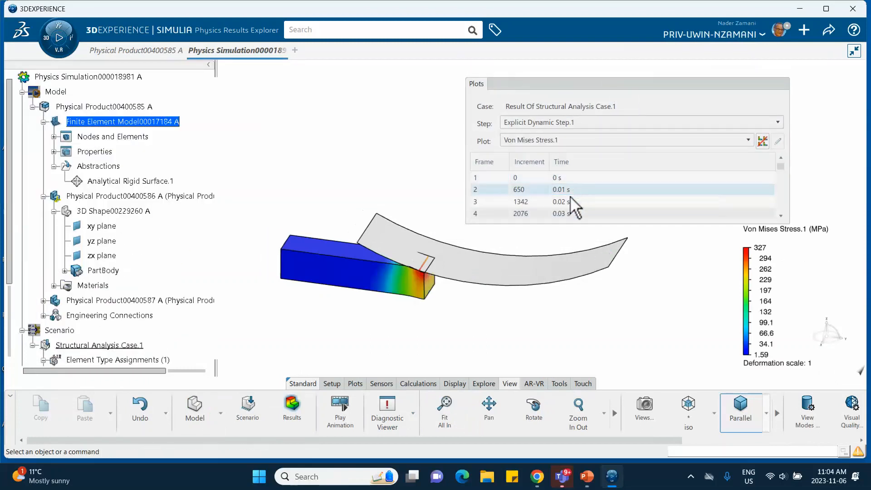
{"action": "left_click", "coordinate": [569, 201]}
{"action": "left_click", "coordinate": [572, 213]}
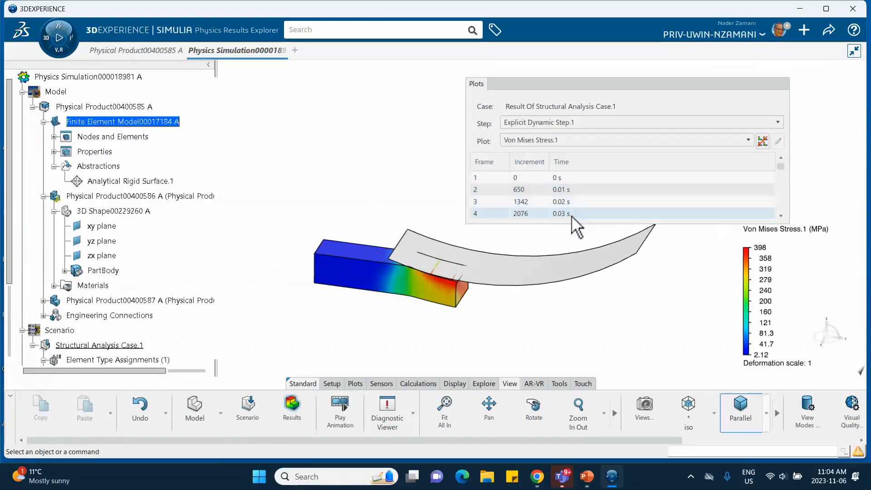
{"action": "scroll", "coordinate": [585, 204], "scroll_direction": "down", "scroll_amount": 6}
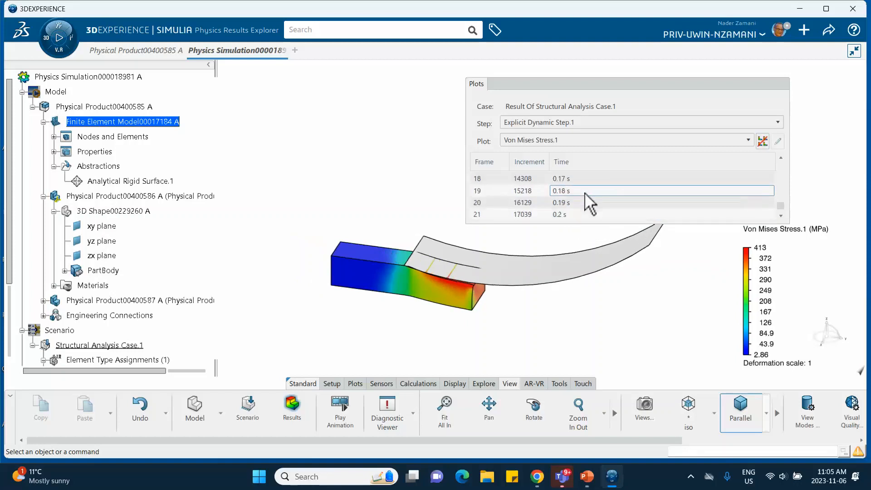
{"action": "left_click", "coordinate": [572, 214]}
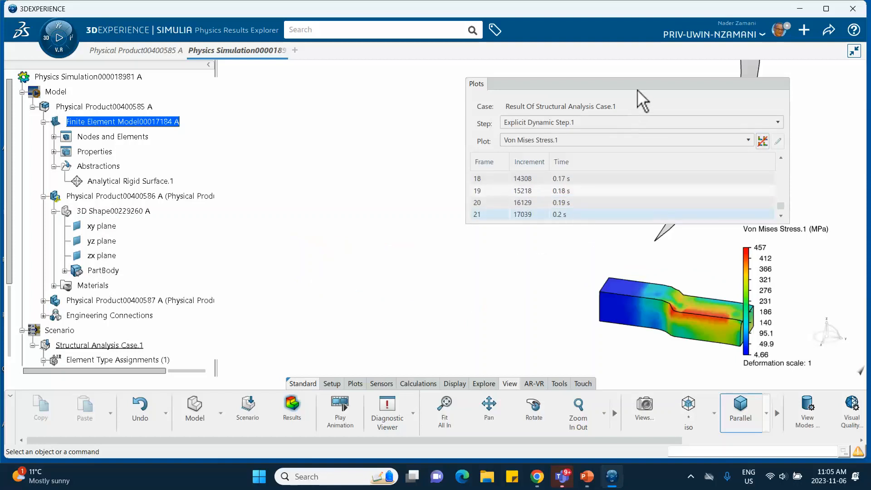
{"action": "left_click_drag", "start_coordinate": [639, 89], "coordinate": [393, 103]}
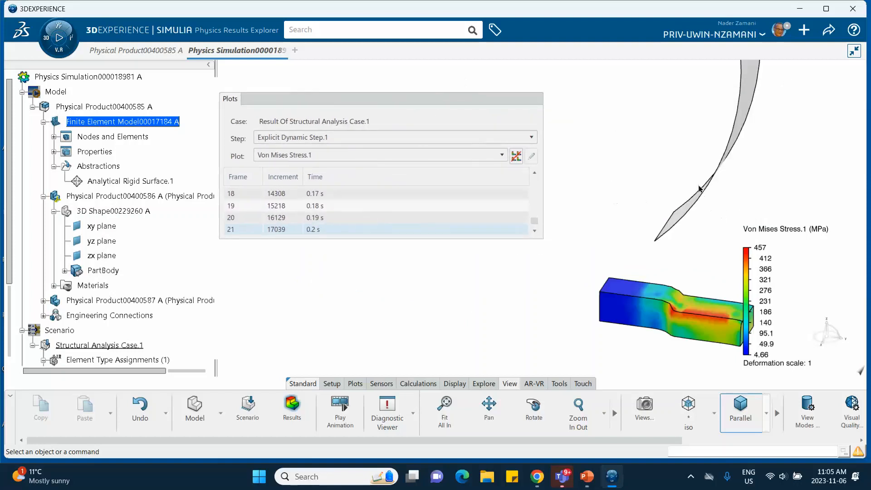
{"action": "double_click", "coordinate": [500, 103]}
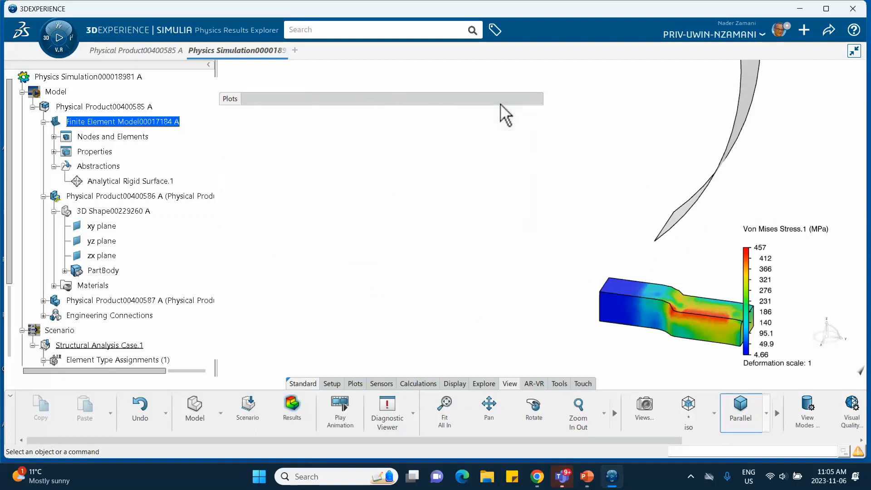
Step: Set the step time of Explicit Dynamic Step.1 to 0.02 s
{"action": "scroll", "coordinate": [141, 204], "scroll_direction": "down", "scroll_amount": 5}
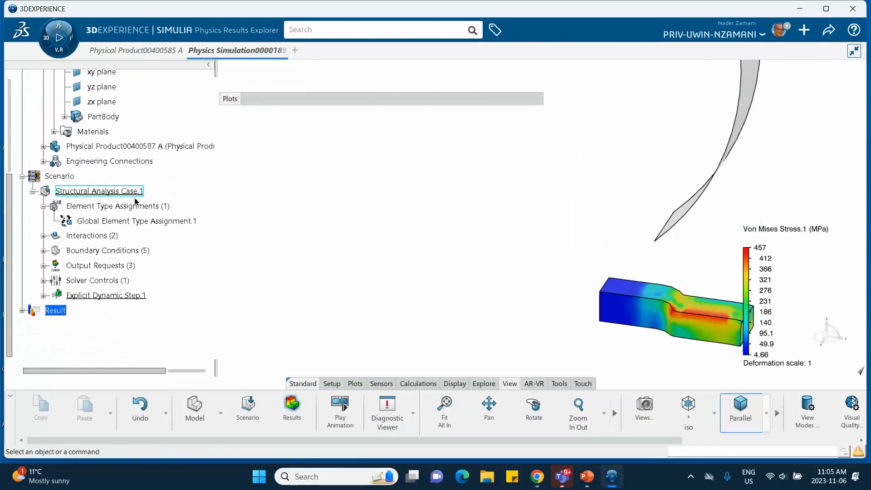
{"action": "scroll", "coordinate": [158, 184], "scroll_direction": "up", "scroll_amount": 2}
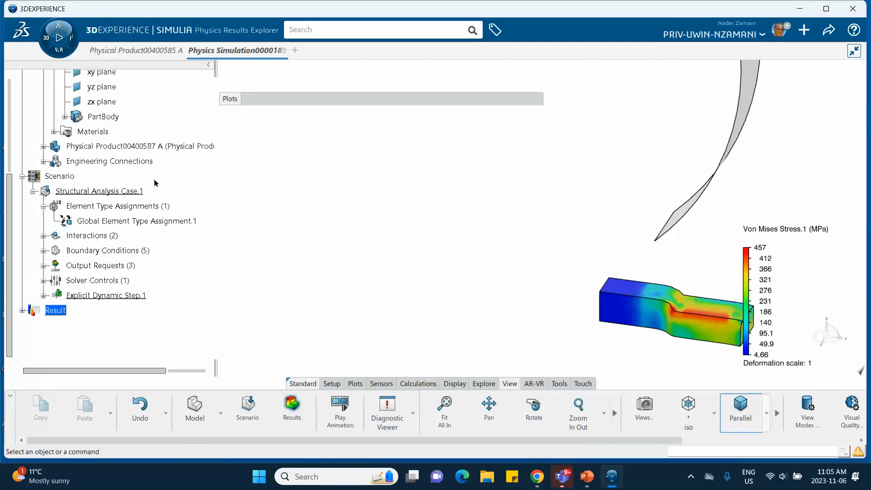
{"action": "double_click", "coordinate": [75, 193]}
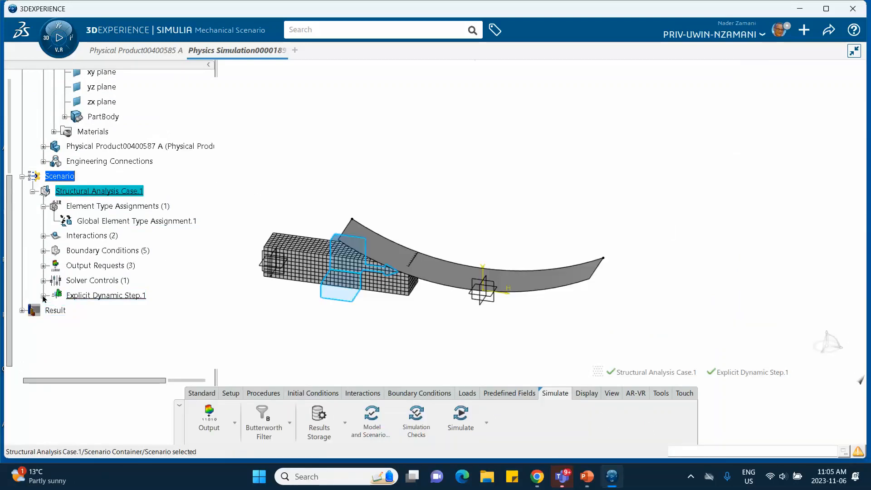
{"action": "left_click", "coordinate": [44, 295]}
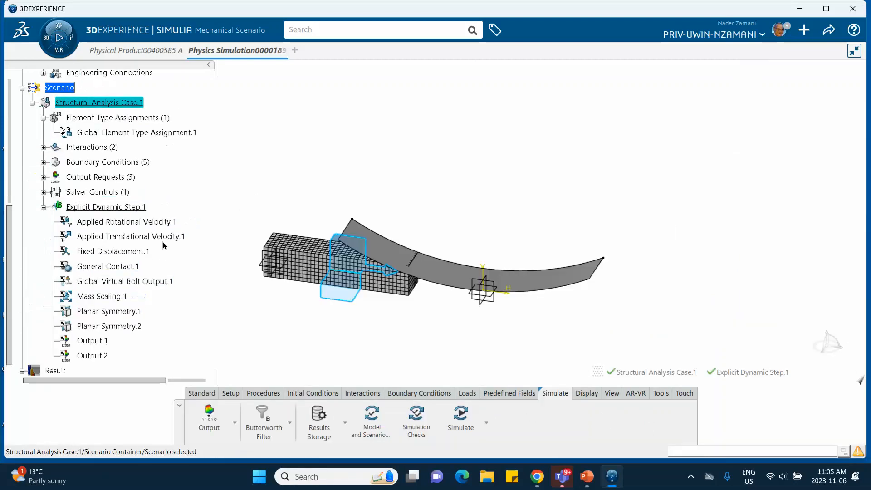
{"action": "double_click", "coordinate": [131, 207]}
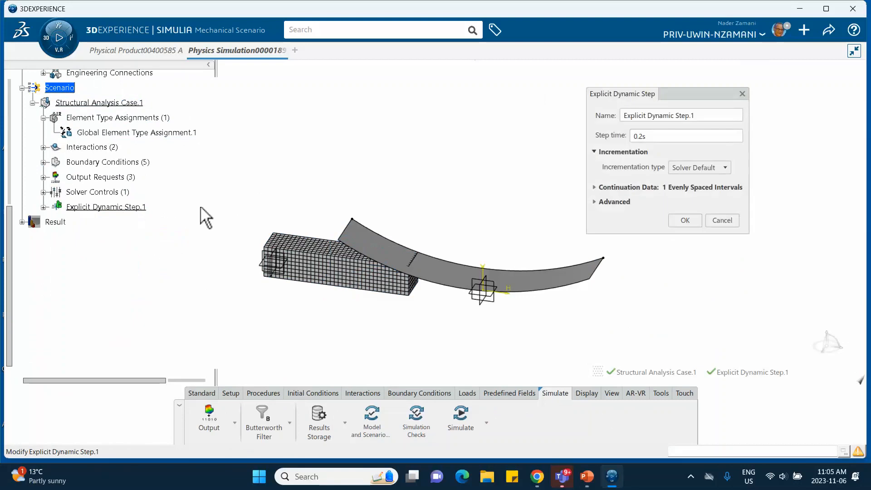
{"action": "double_click", "coordinate": [641, 136]}
{"action": "left_click", "coordinate": [641, 136]}
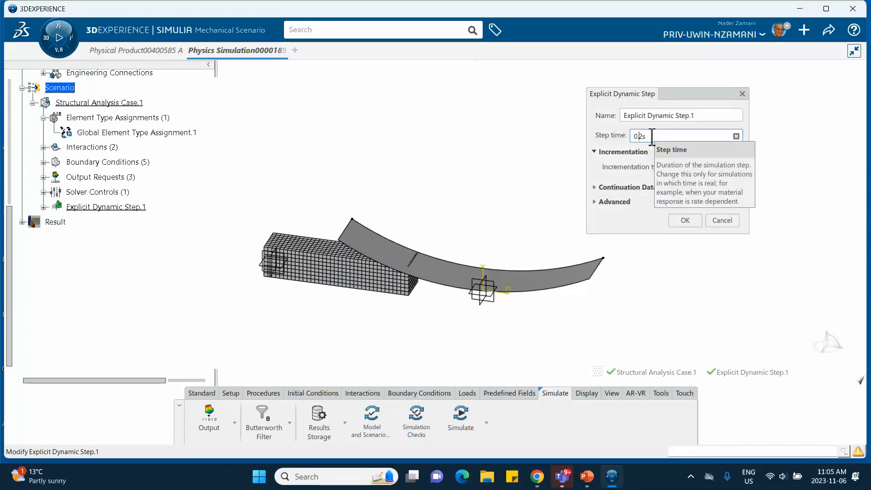
{"action": "type", "text": "0"}
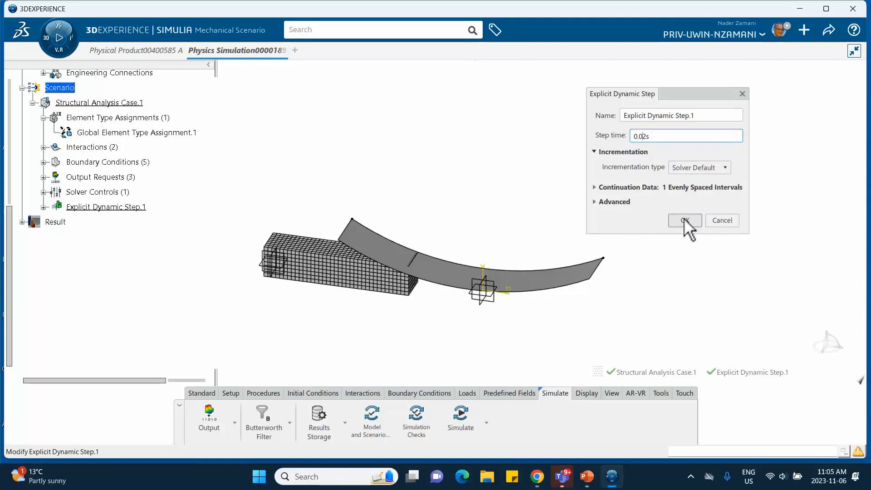
{"action": "left_click", "coordinate": [684, 220]}
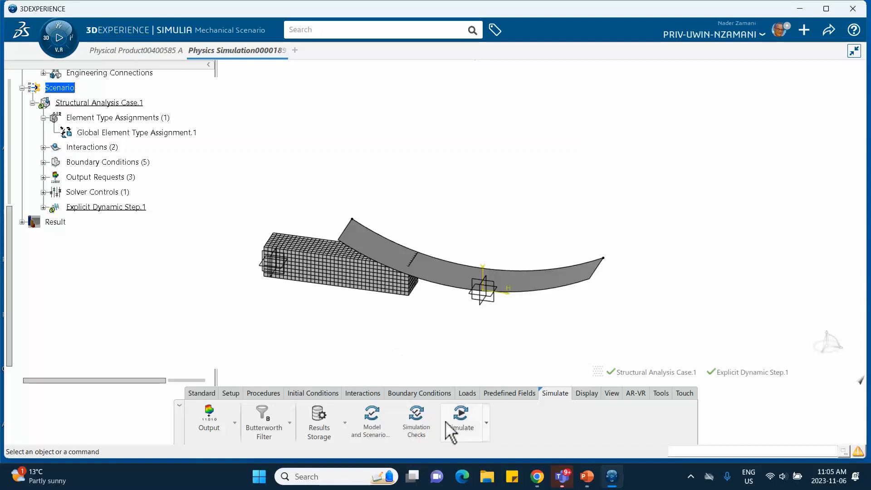
Step: Simulate Structural Analysis Case.1 with the shortened step on 4 local interactive cores and examine the wall times of its iterations
{"action": "left_click", "coordinate": [460, 415]}
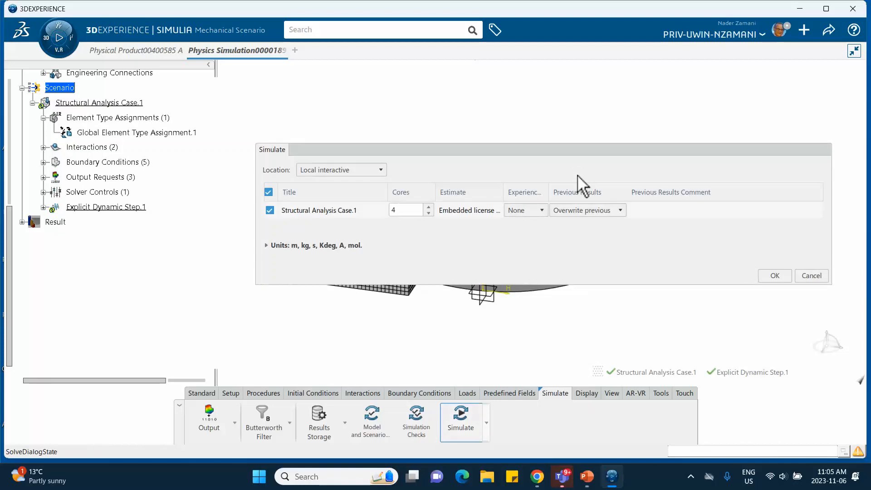
{"action": "left_click", "coordinate": [771, 276]}
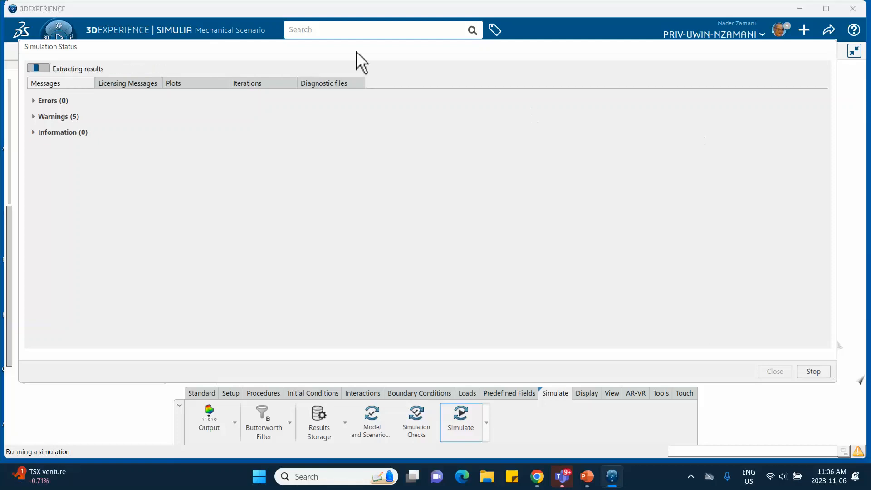
{"action": "left_click", "coordinate": [252, 82]}
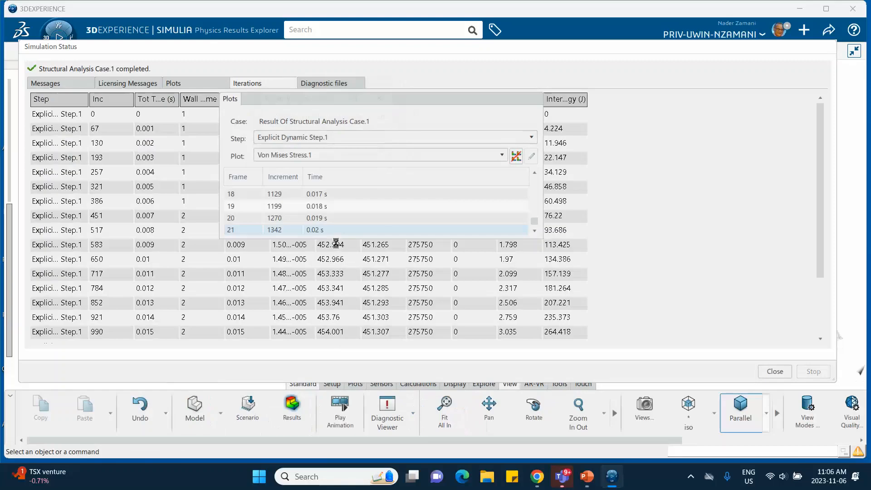
{"action": "scroll", "coordinate": [242, 287], "scroll_direction": "down", "scroll_amount": 2}
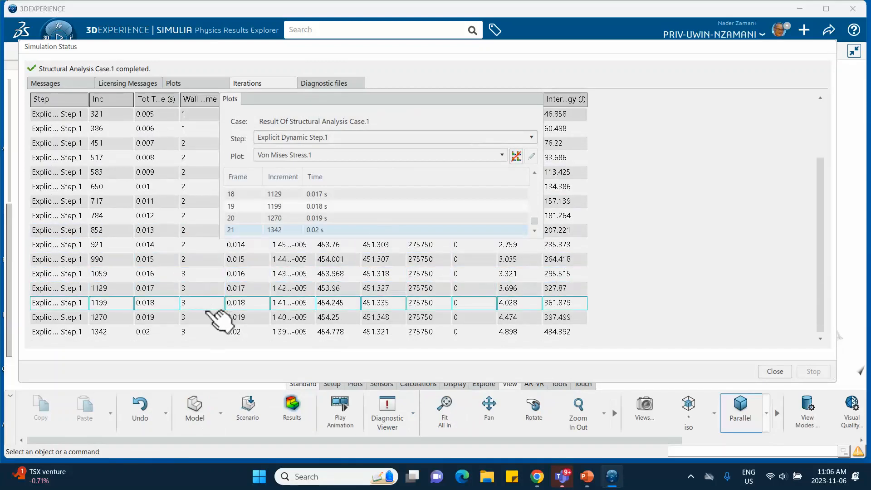
{"action": "left_click_drag", "start_coordinate": [349, 108], "coordinate": [413, 108]}
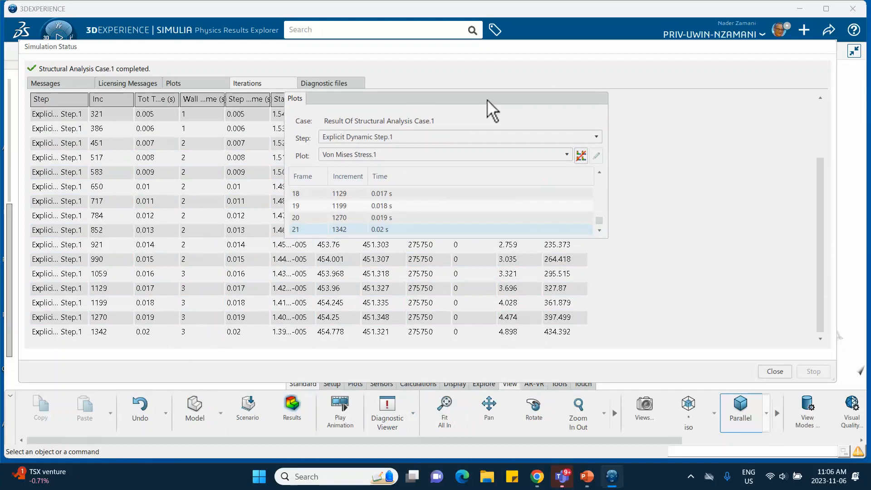
Step: Close the simulation status and display the Von Mises Stress.1 plot at 0.002 s
{"action": "left_click", "coordinate": [775, 371]}
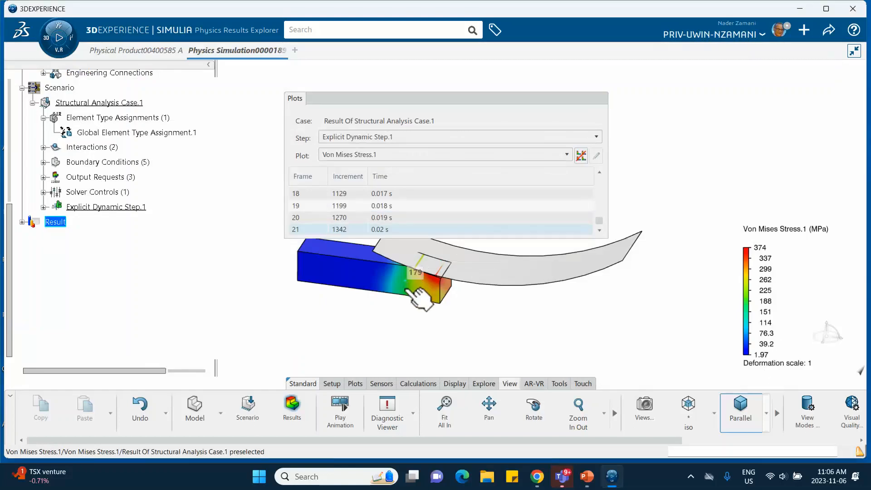
{"action": "middle_click_drag", "start_coordinate": [427, 272], "coordinate": [306, 291]}
{"action": "left_click", "coordinate": [431, 206]}
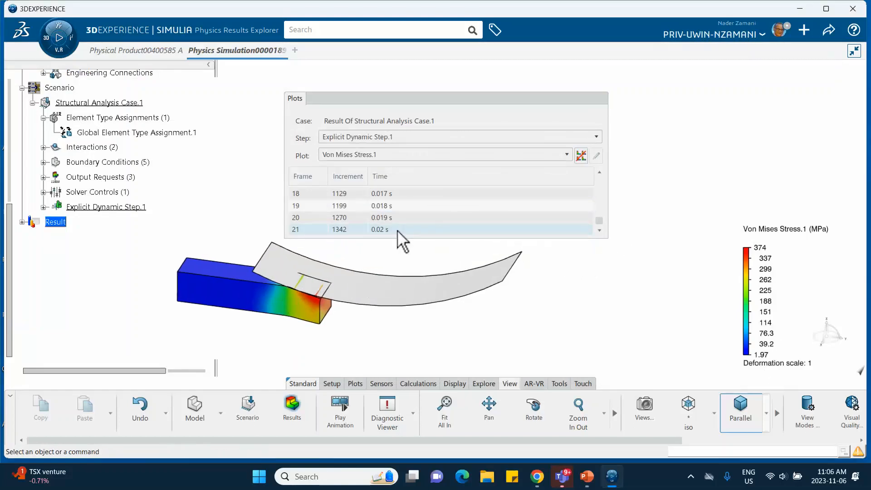
{"action": "scroll", "coordinate": [395, 225], "scroll_direction": "up", "scroll_amount": 6}
{"action": "left_click", "coordinate": [394, 204]}
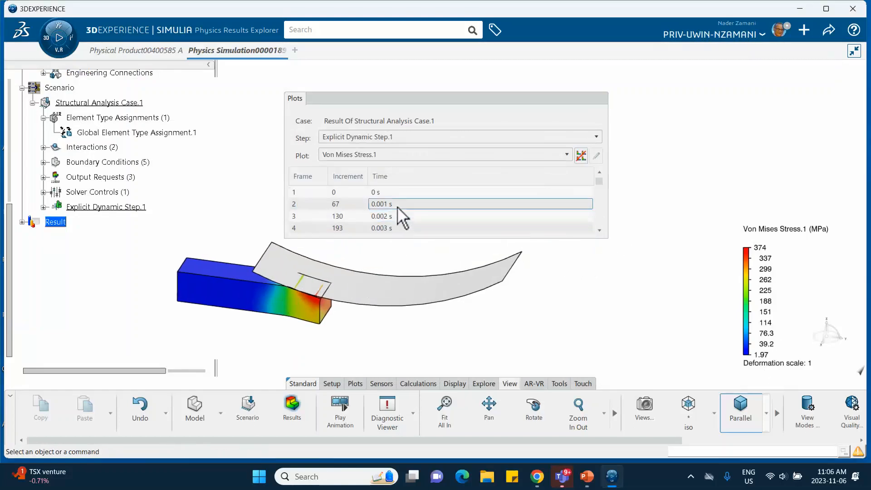
{"action": "left_click", "coordinate": [398, 216]}
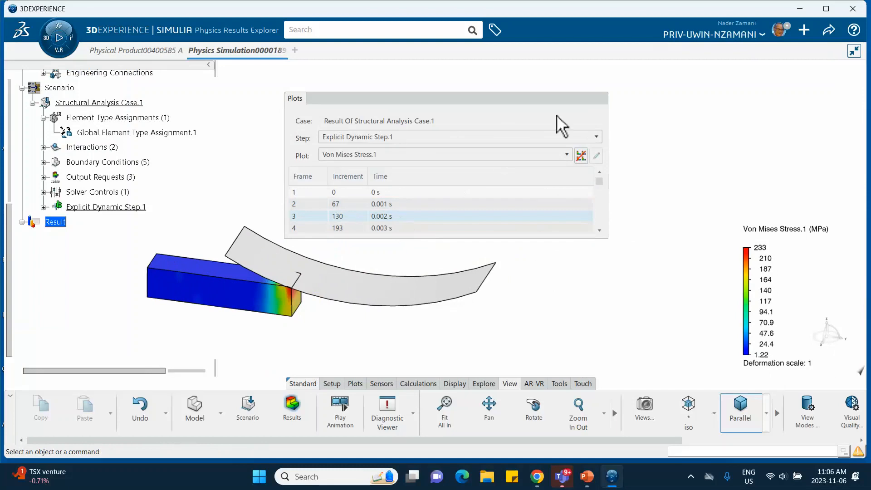
Step: Collapse the Plots dialog, play the stress animation of the block under the roller, and exit the player
{"action": "left_click", "coordinate": [545, 97]}
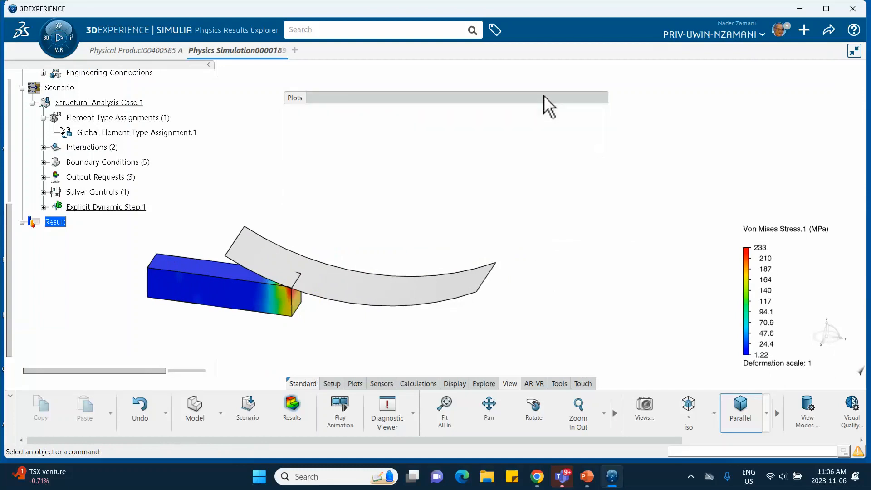
{"action": "left_click", "coordinate": [324, 410]}
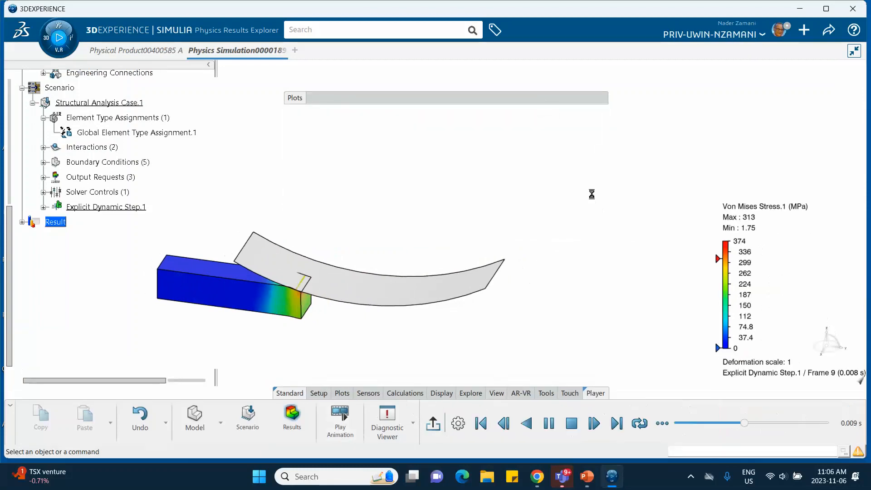
{"action": "middle_click_drag", "start_coordinate": [408, 254], "coordinate": [297, 286]}
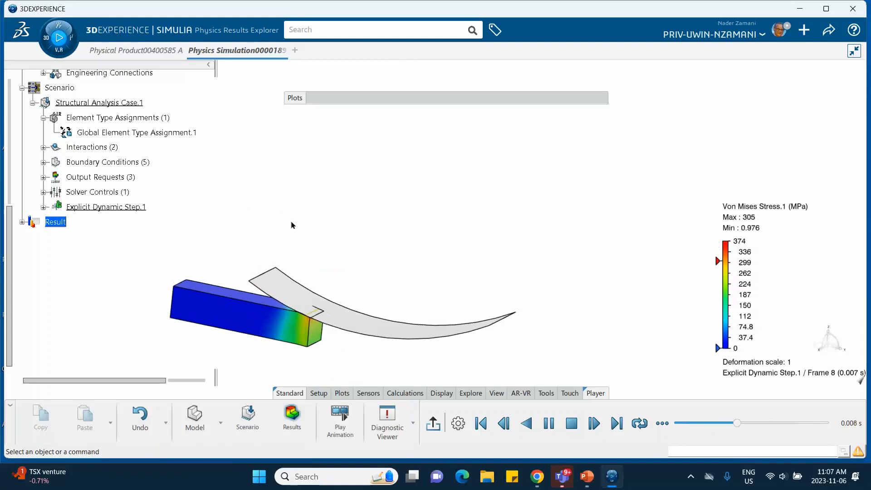
{"action": "left_click", "coordinate": [416, 97]}
{"action": "left_click", "coordinate": [416, 96]}
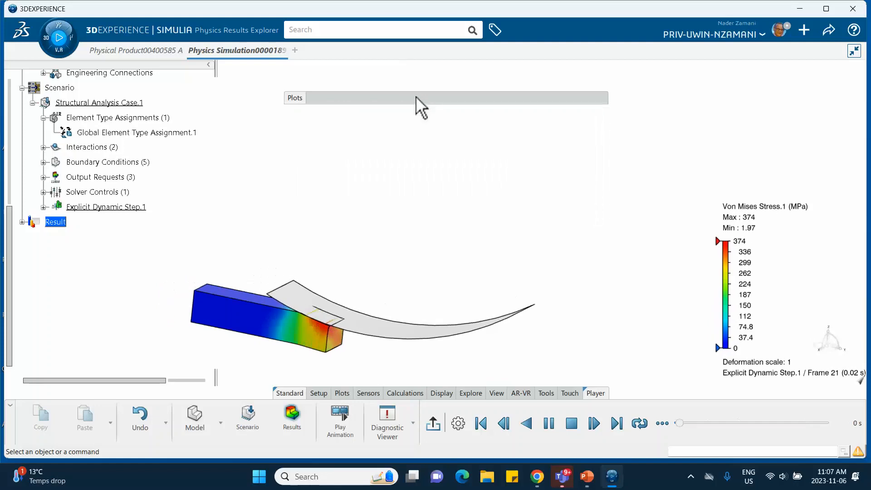
{"action": "left_click", "coordinate": [432, 424]}
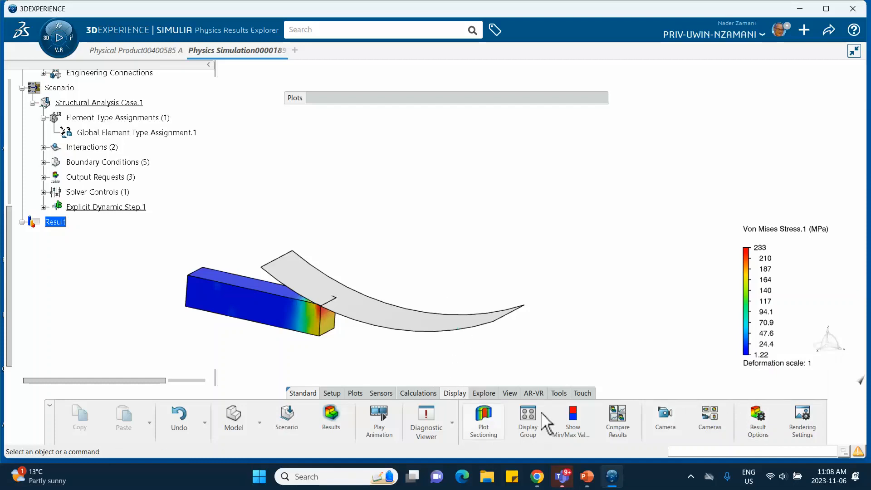
Step: Enable model symmetry in the result options, mirroring the results about the global XY and YZ planes
{"action": "left_click", "coordinate": [758, 427]}
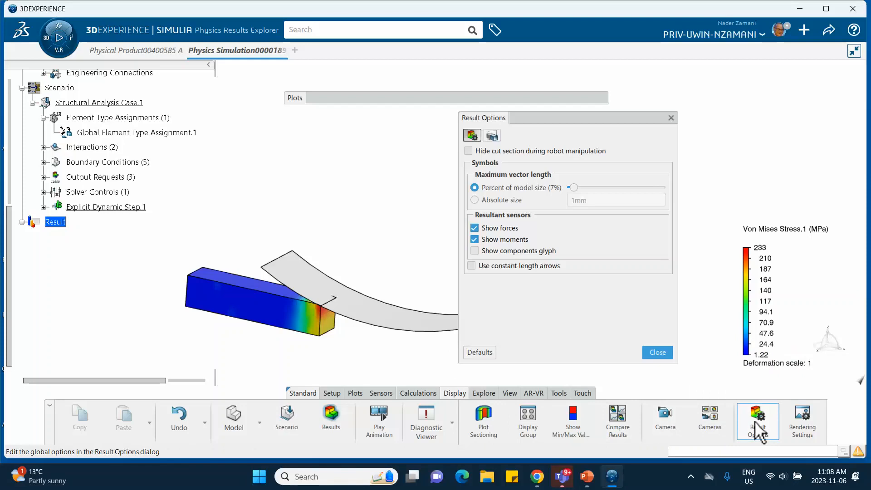
{"action": "left_click", "coordinate": [491, 136]}
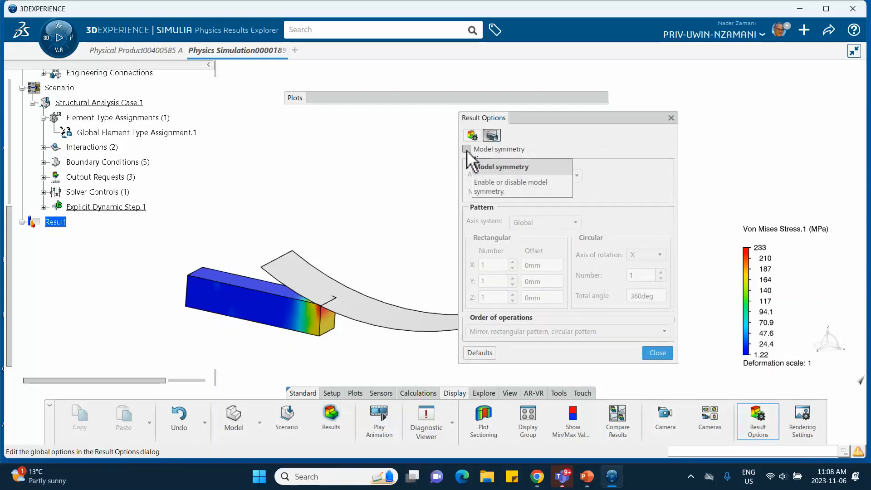
{"action": "left_click", "coordinate": [466, 149]}
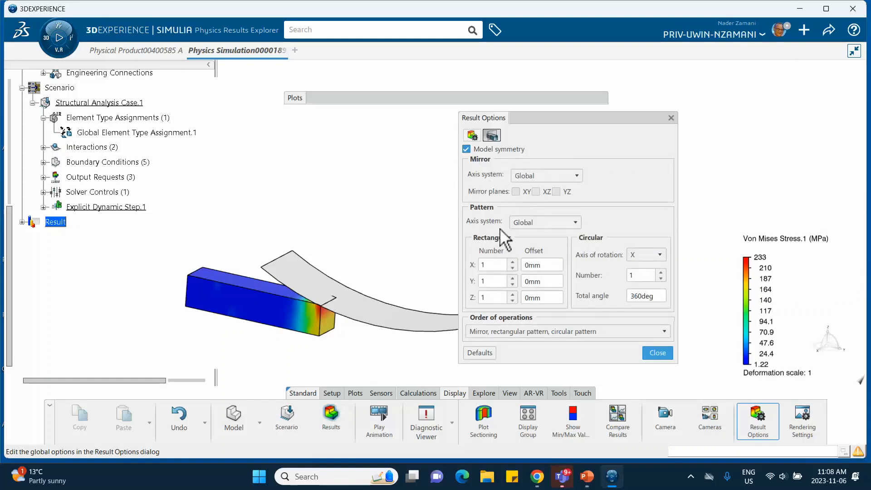
{"action": "left_click", "coordinate": [515, 192]}
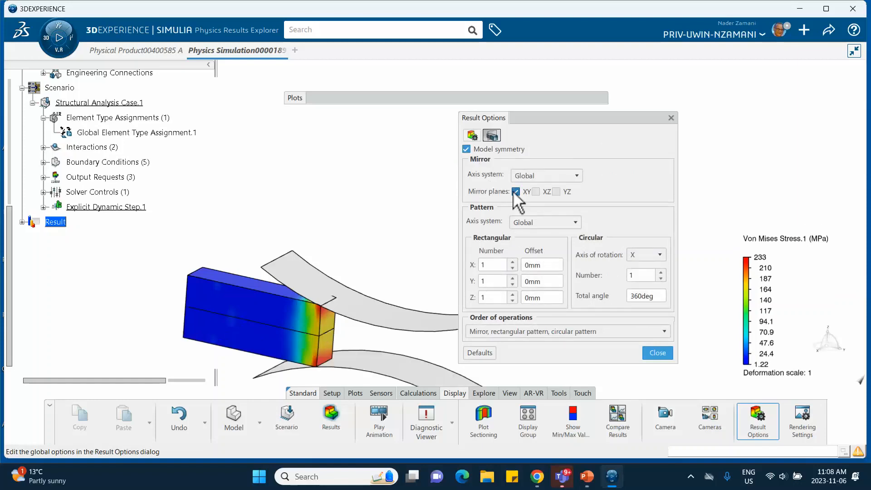
{"action": "left_click", "coordinate": [556, 191]}
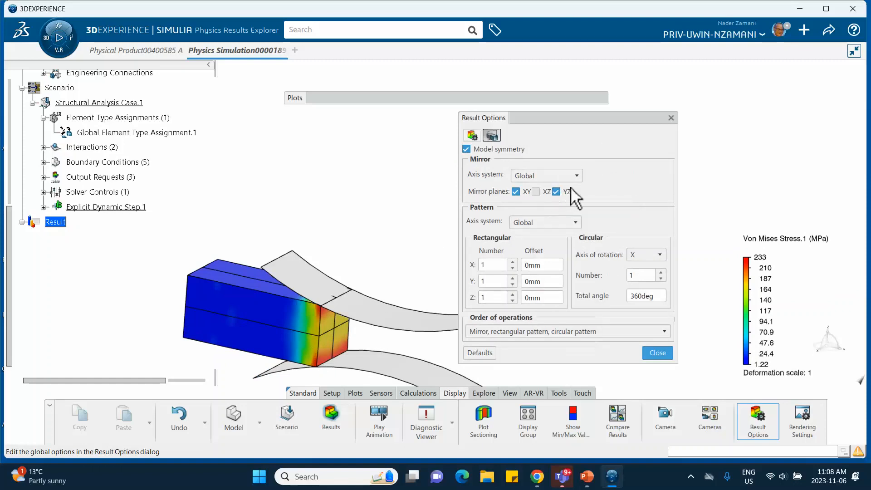
{"action": "left_click", "coordinate": [653, 353]}
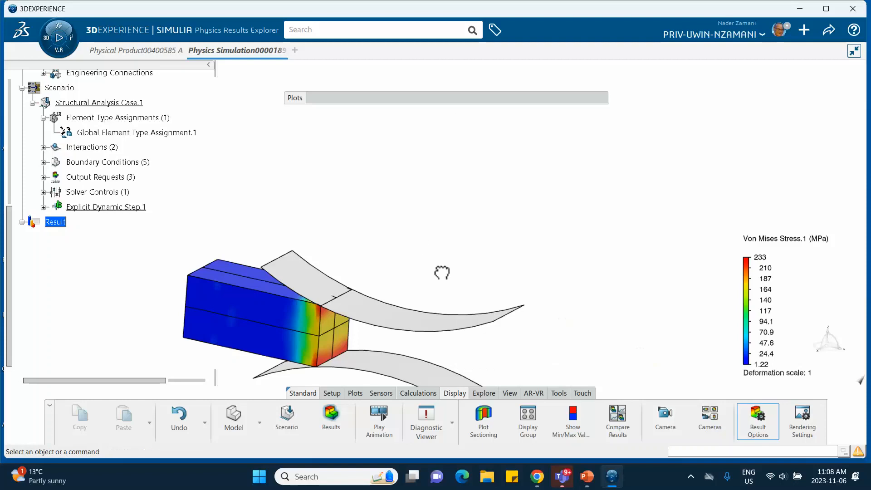
Step: Play the stress animation of the mirrored block between both rollers and exit the player
{"action": "middle_click_drag", "start_coordinate": [426, 276], "coordinate": [410, 181]}
{"action": "left_click", "coordinate": [379, 416]}
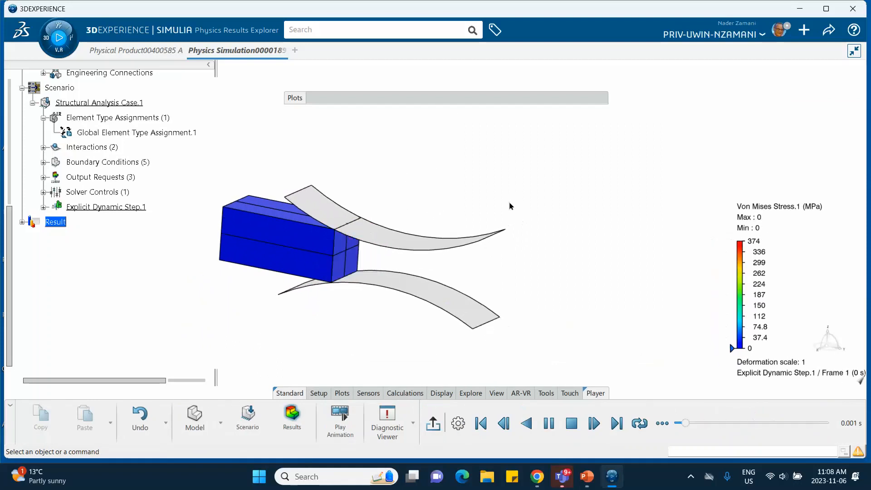
{"action": "double_click", "coordinate": [477, 97]}
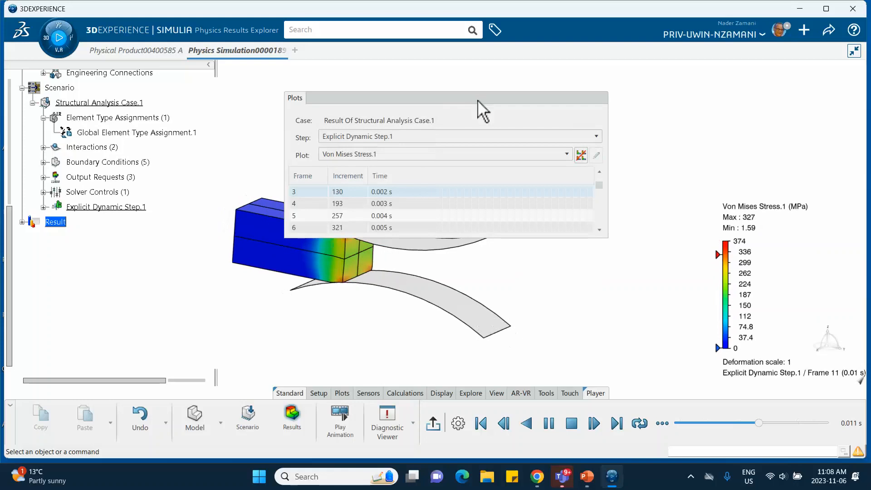
{"action": "double_click", "coordinate": [478, 98]}
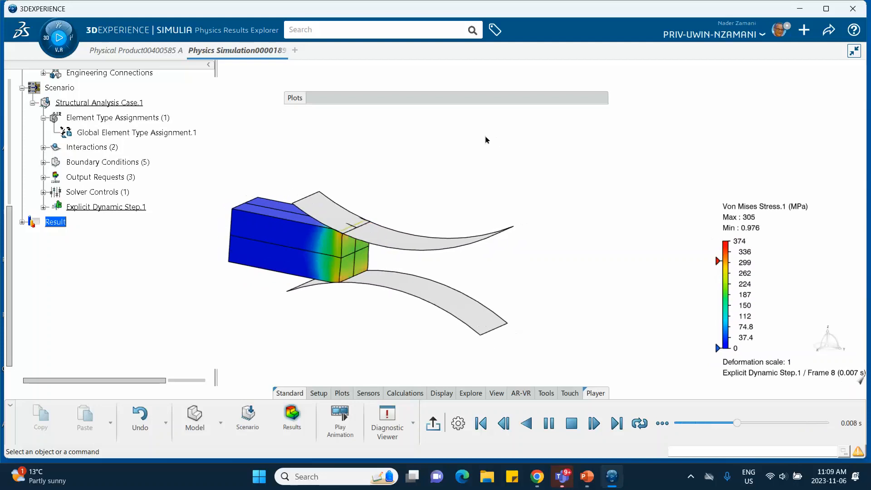
{"action": "left_click", "coordinate": [433, 428]}
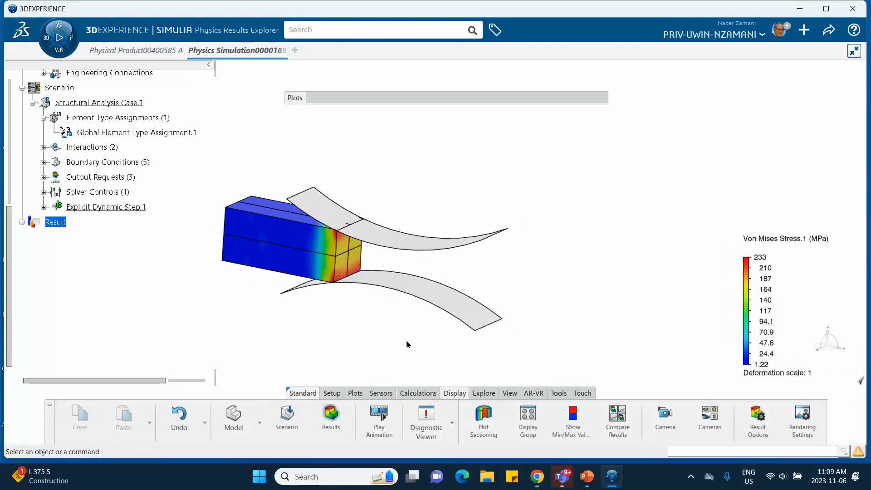
Step: Set the factor of Mass Scaling.1 in Explicit Dynamic Step.1 to 1
{"action": "left_click", "coordinate": [43, 208]}
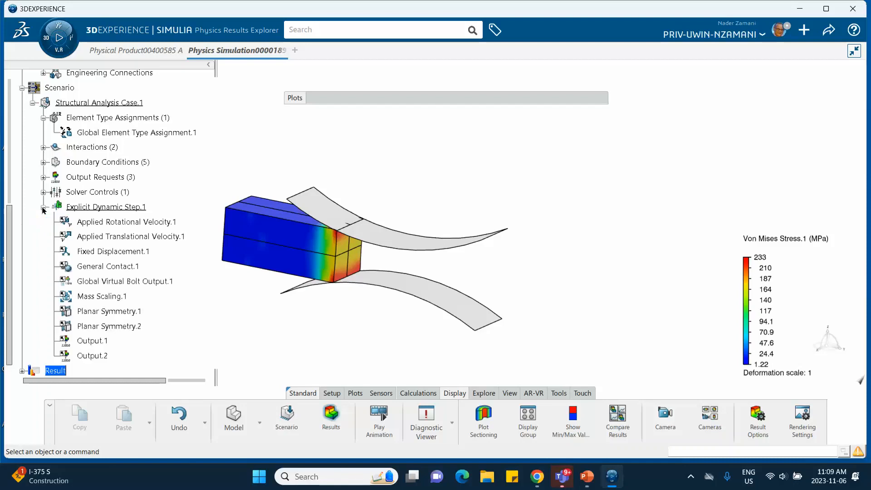
{"action": "left_click", "coordinate": [43, 208]}
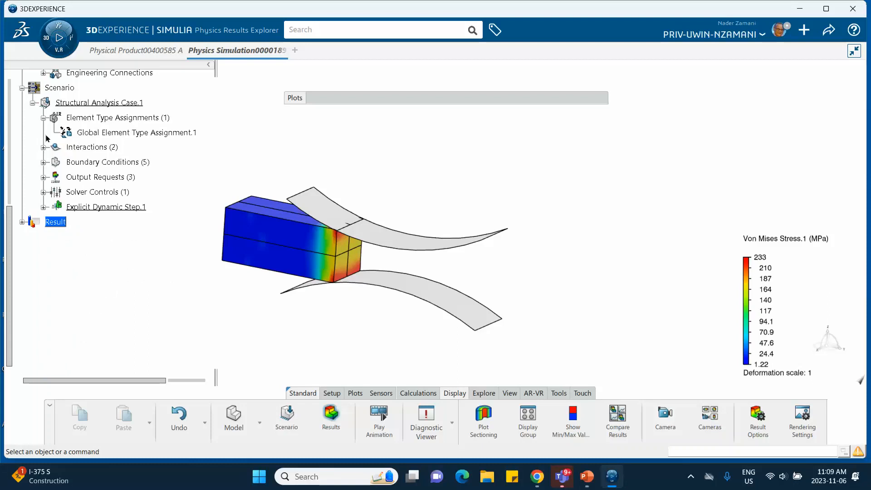
{"action": "left_click", "coordinate": [43, 208]}
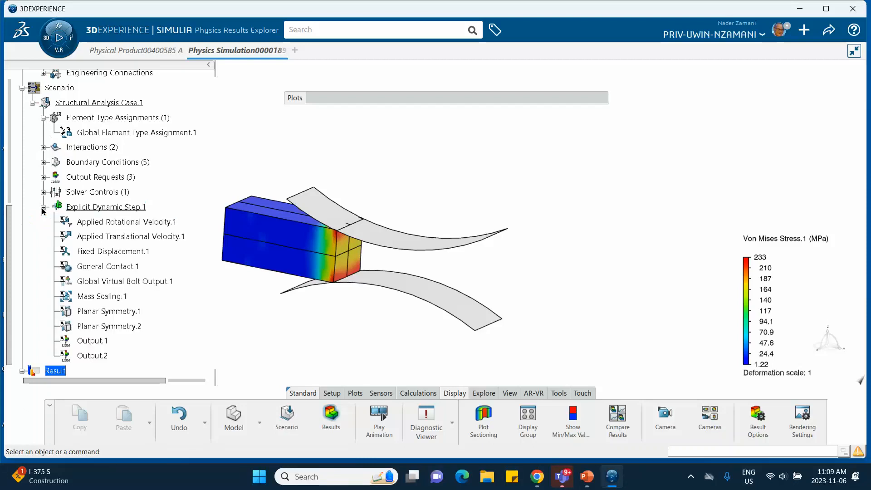
{"action": "scroll", "coordinate": [138, 309], "scroll_direction": "down", "scroll_amount": 1}
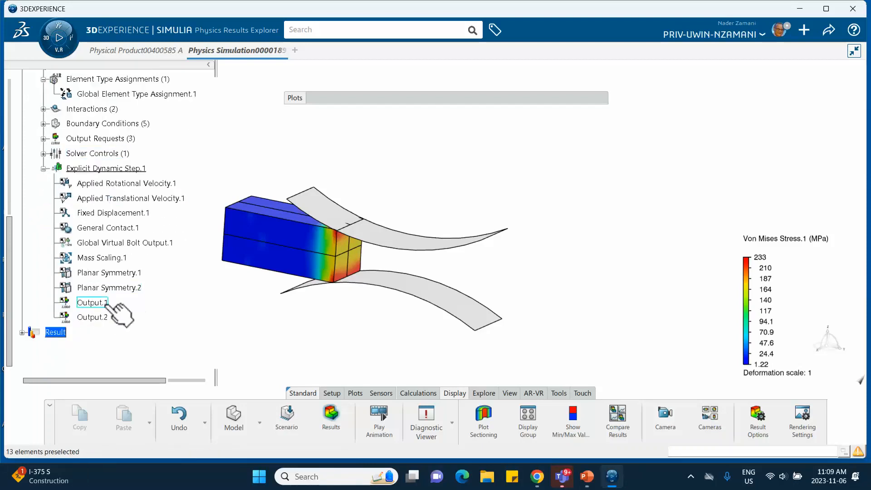
{"action": "double_click", "coordinate": [104, 258]}
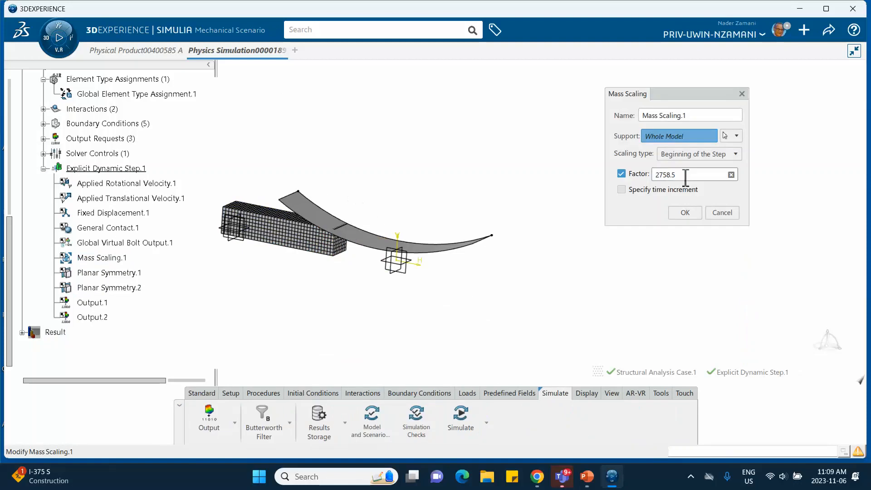
{"action": "double_click", "coordinate": [685, 175]}
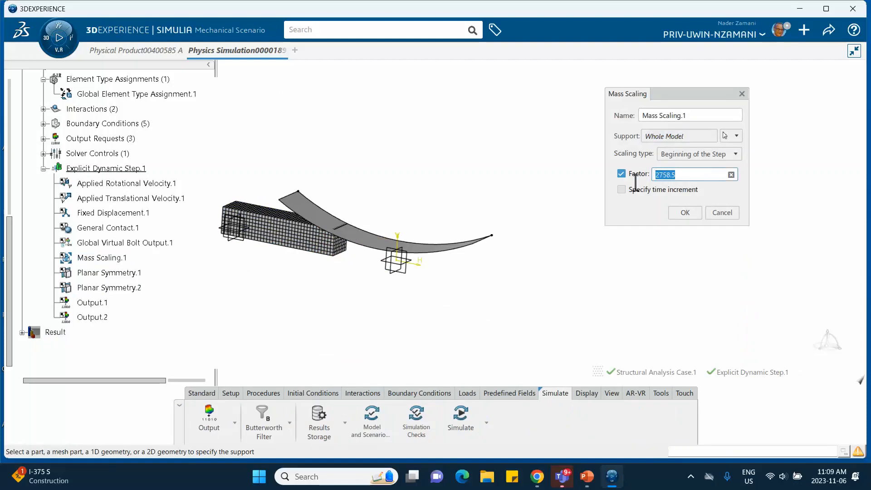
{"action": "left_click", "coordinate": [621, 174]}
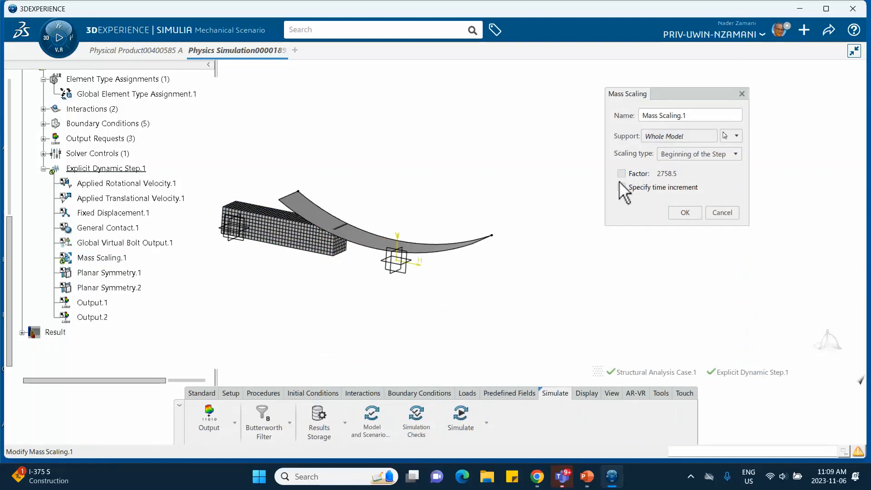
{"action": "left_click", "coordinate": [621, 174]}
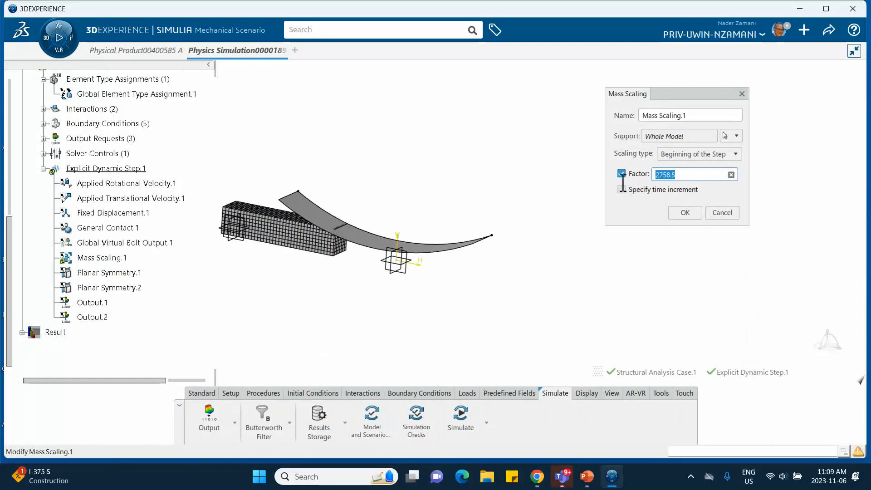
{"action": "type", "text": "1"}
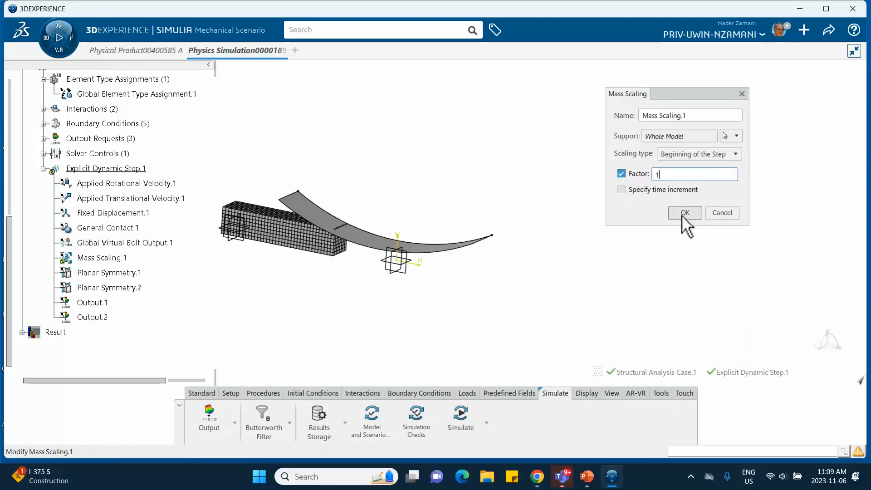
{"action": "left_click", "coordinate": [682, 216]}
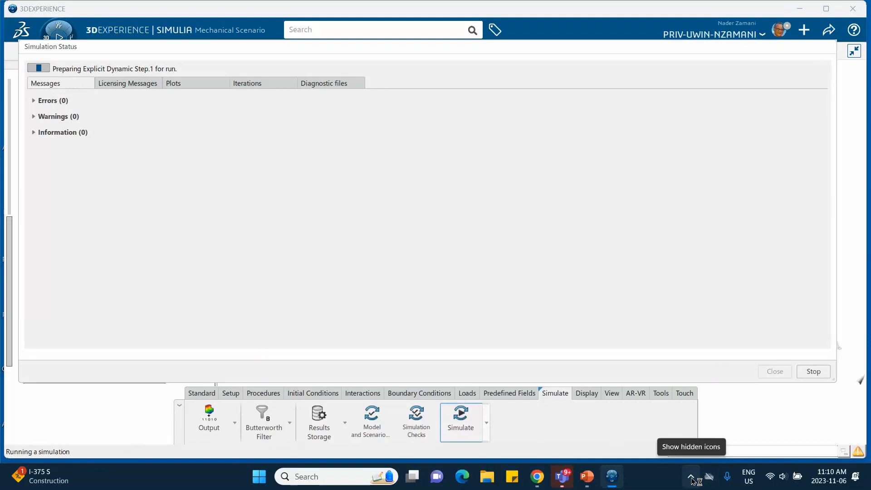
{"action": "left_click", "coordinate": [691, 478]}
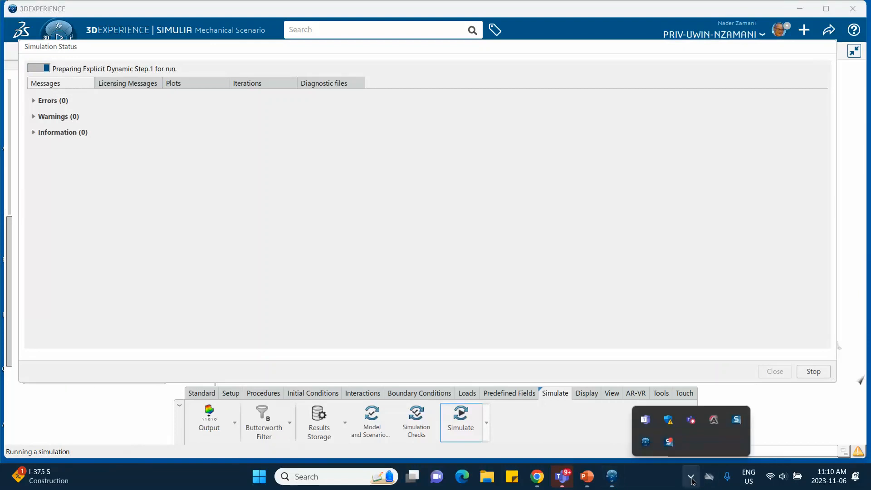
{"action": "left_click", "coordinate": [669, 442]}
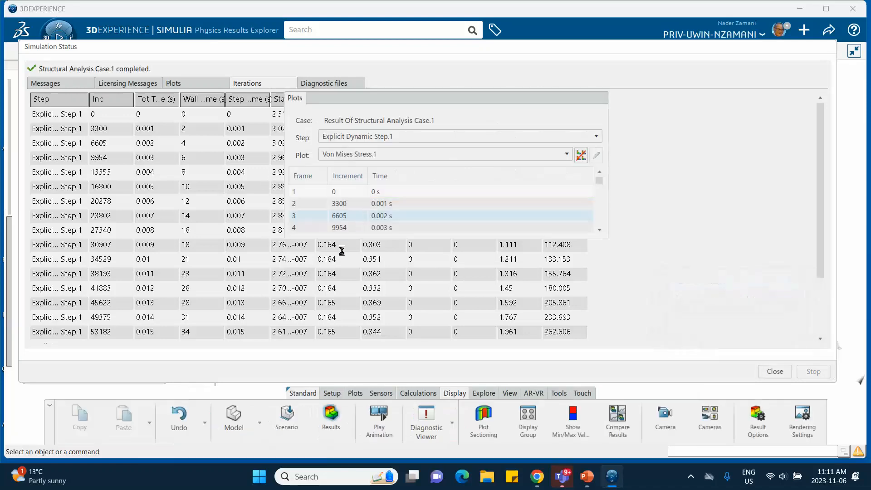
Step: Examine the iterations of the completed simulation with the Wall Time column widened, and close the simulation status
{"action": "scroll", "coordinate": [345, 272], "scroll_direction": "down", "scroll_amount": 3}
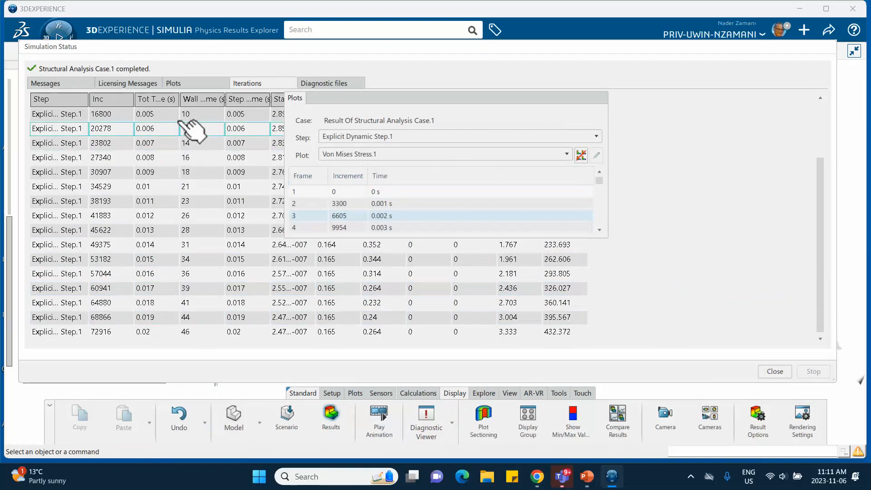
{"action": "left_click_drag", "start_coordinate": [231, 102], "coordinate": [261, 103]}
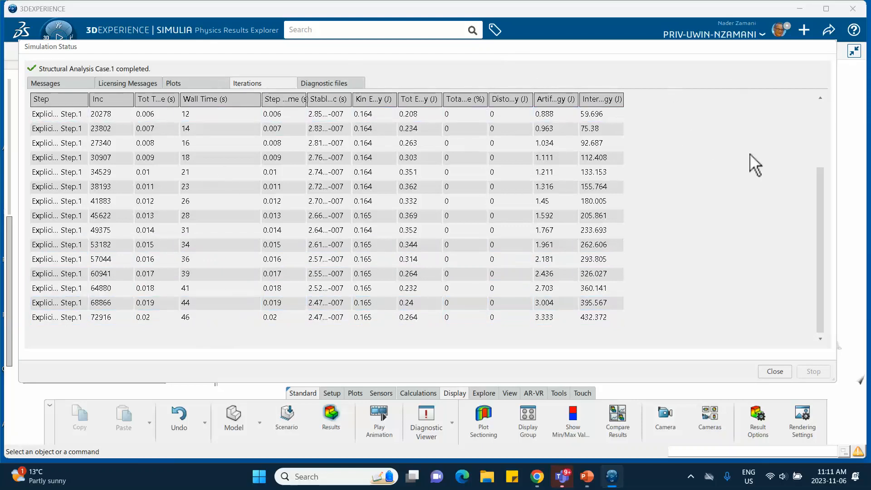
{"action": "left_click", "coordinate": [771, 372]}
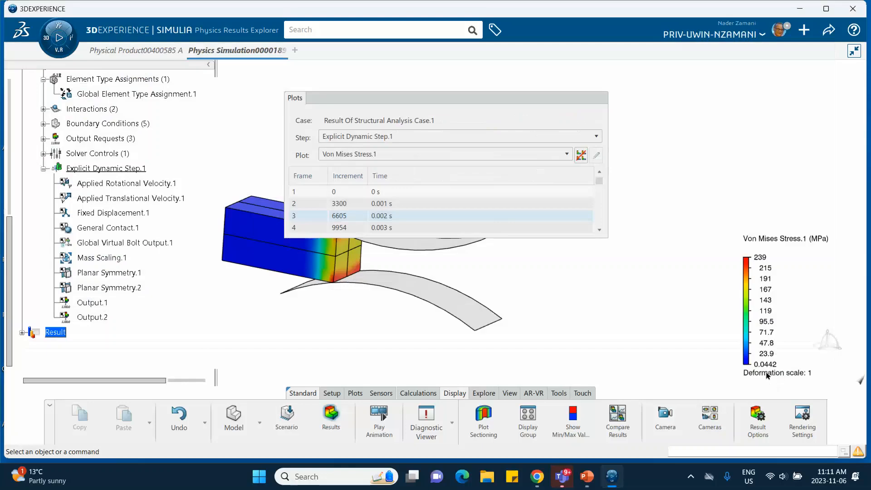
Step: Animate the stress results of the run with mass scaling factor 1, and switch to the PowerPoint presentation
{"action": "left_click", "coordinate": [467, 98]}
{"action": "left_click", "coordinate": [365, 418]}
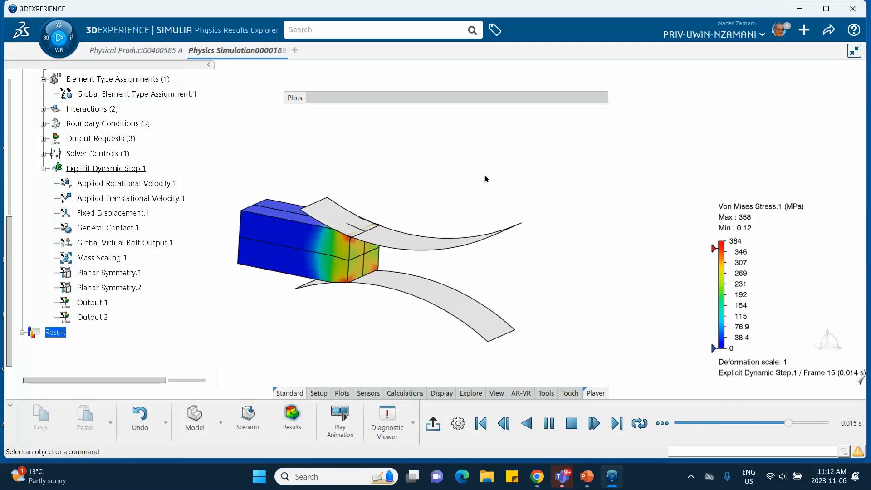
{"action": "left_click", "coordinate": [592, 479]}
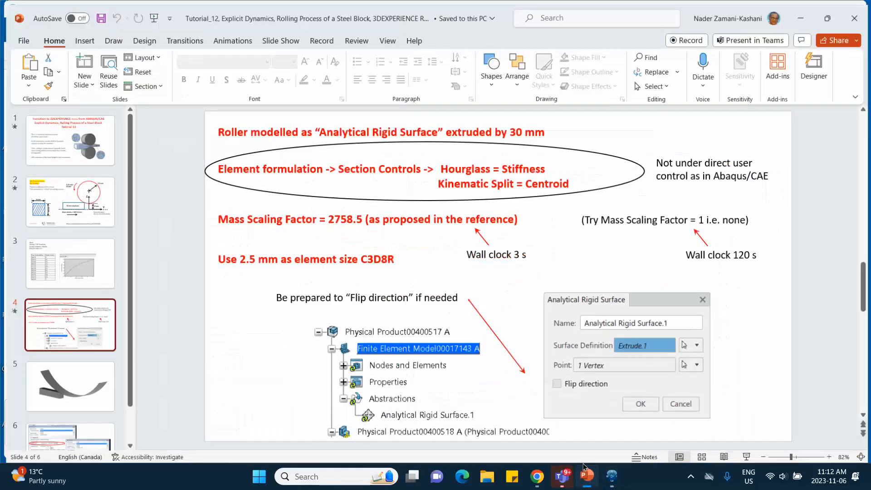